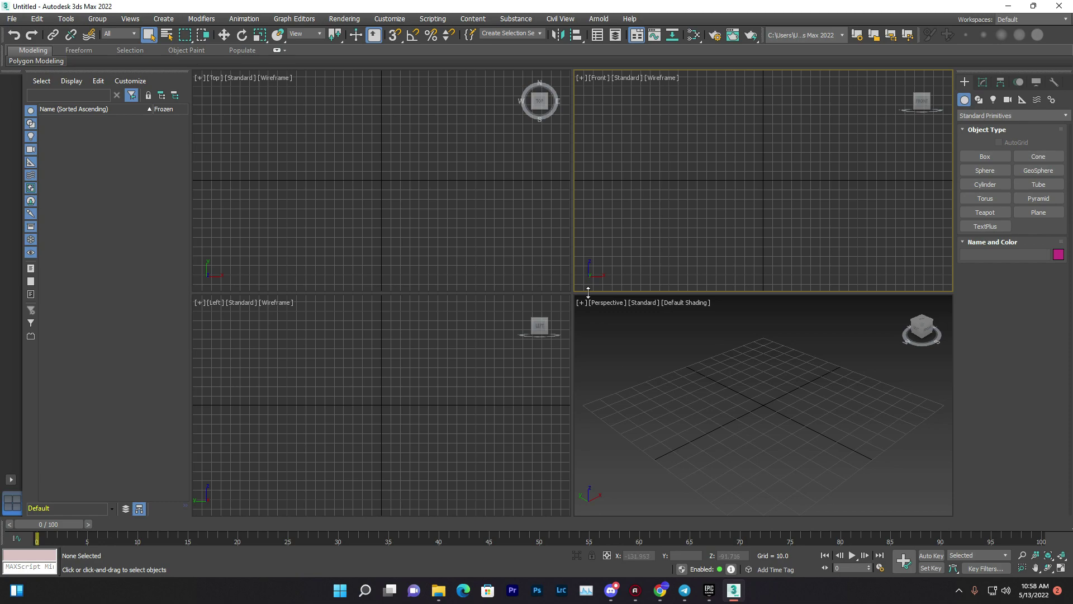
- Try maximizing and restoring the Perspective viewport and the Top viewport in turn
click(790, 447)
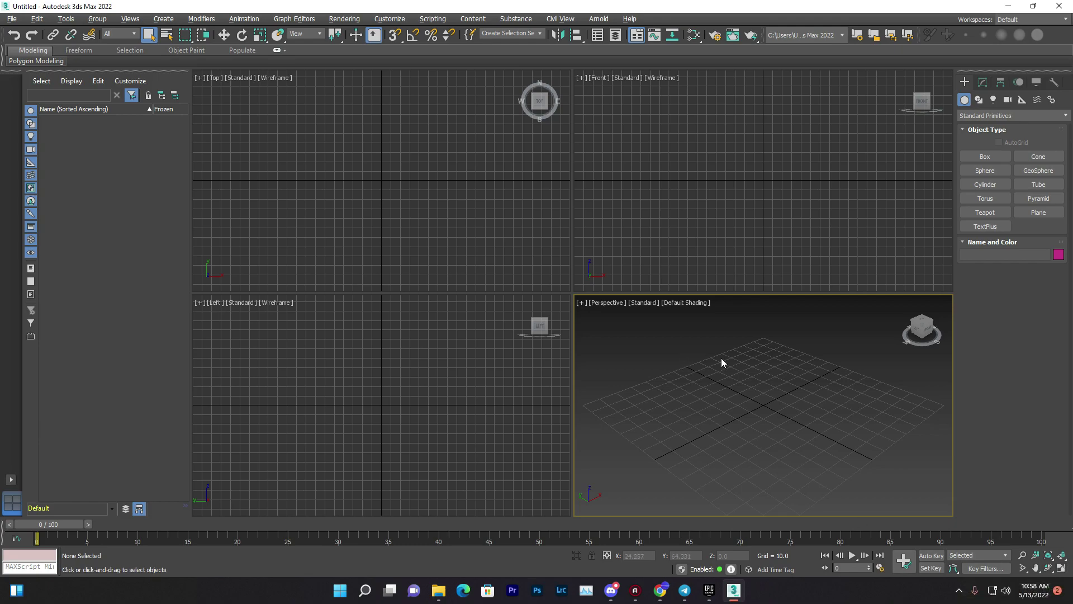
key(alt+w)
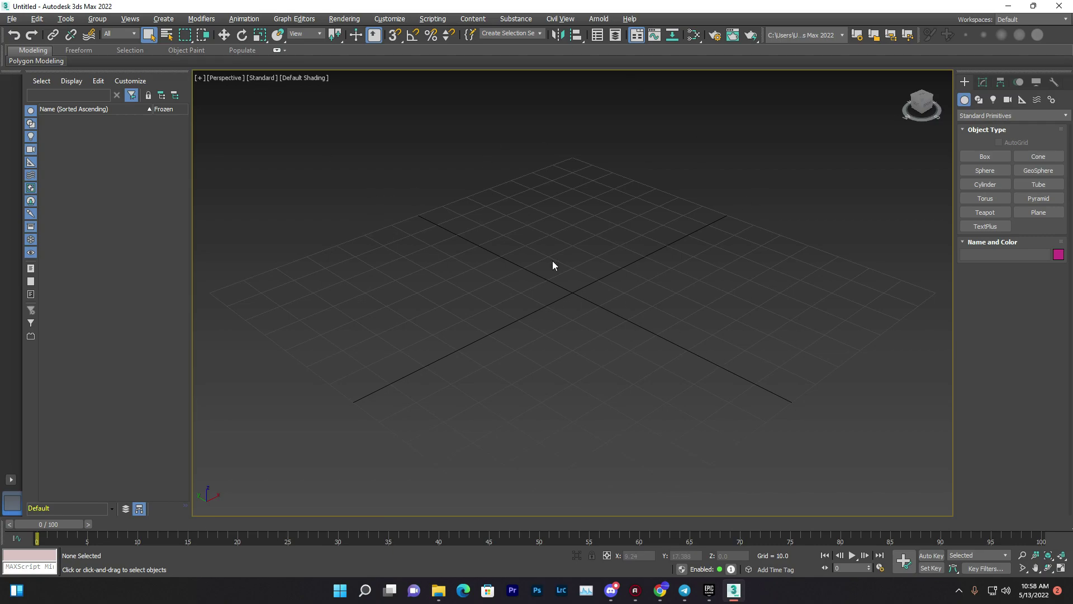
key(alt+w)
click(371, 190)
click(628, 251)
click(374, 178)
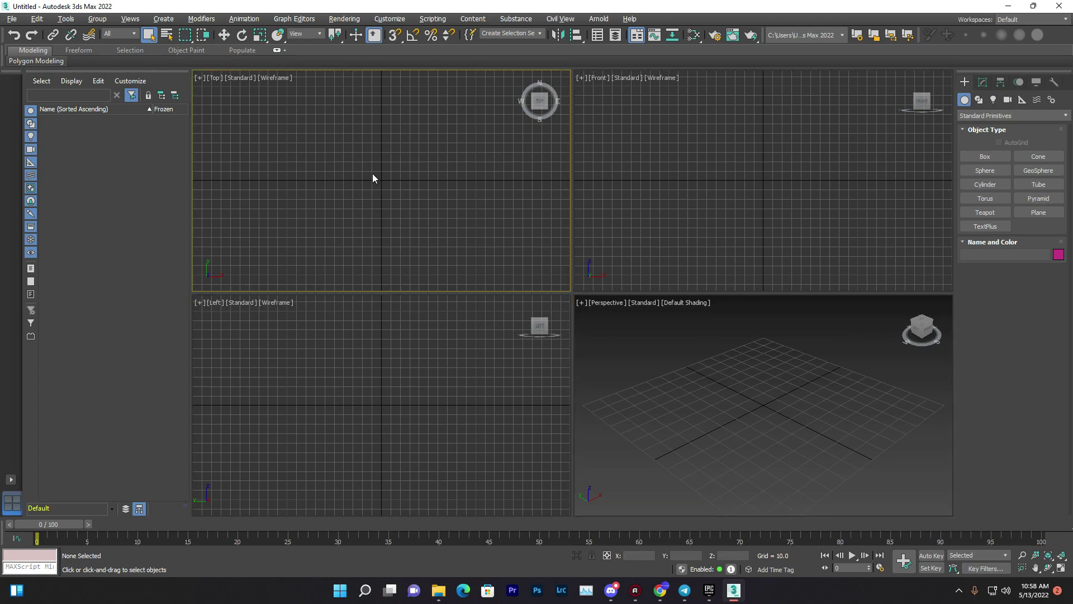
key(alt+w)
key(alt+w)
- Maximize the Perspective viewport so it fills the whole view area
click(702, 362)
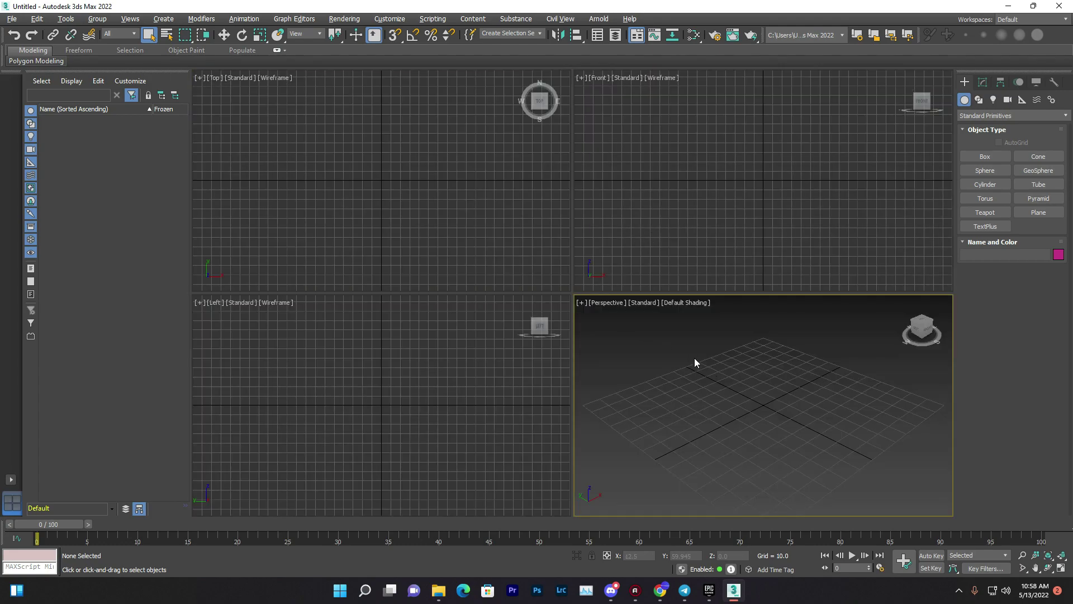
key(alt+w)
key(alt+w)
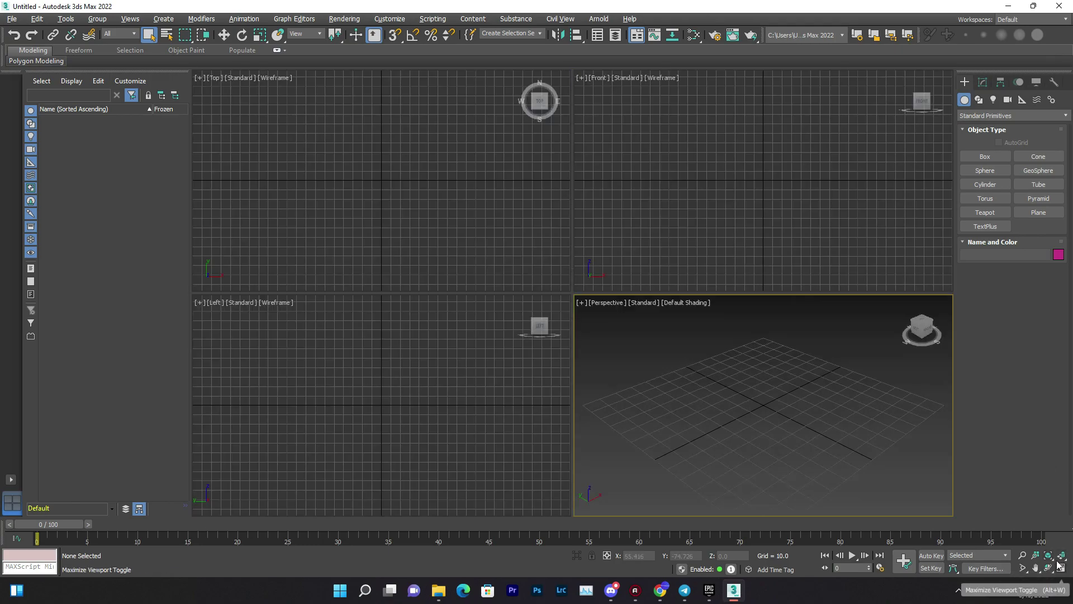
key(alt+w)
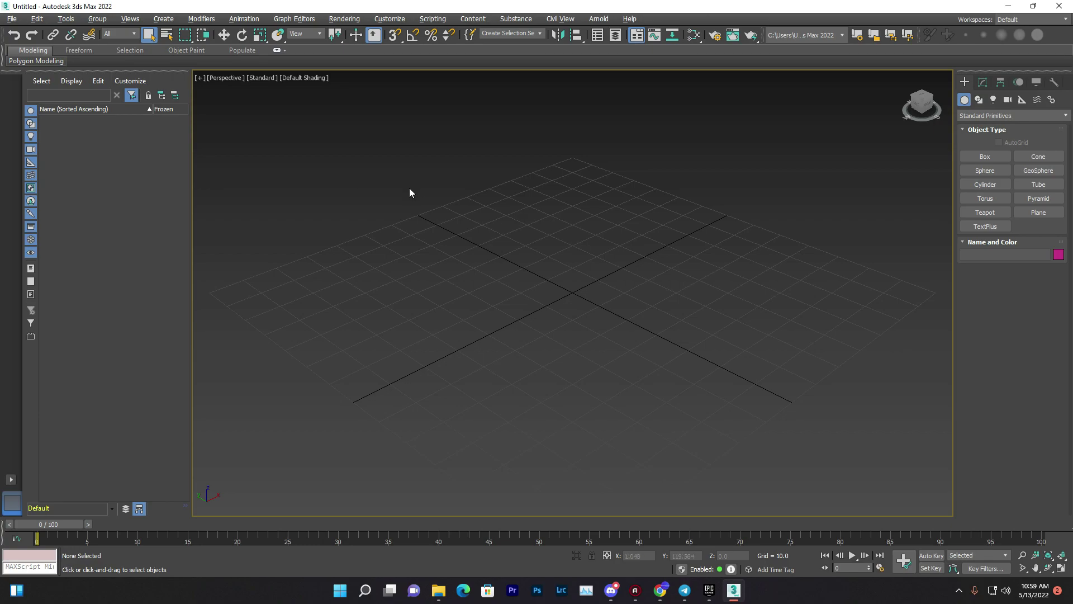
- Create a box about 79.7 long, 60.6 wide and 43.1 high around the centre of the grid
middle_drag(518, 240, 524, 194)
alt+middle_drag(455, 225, 515, 236)
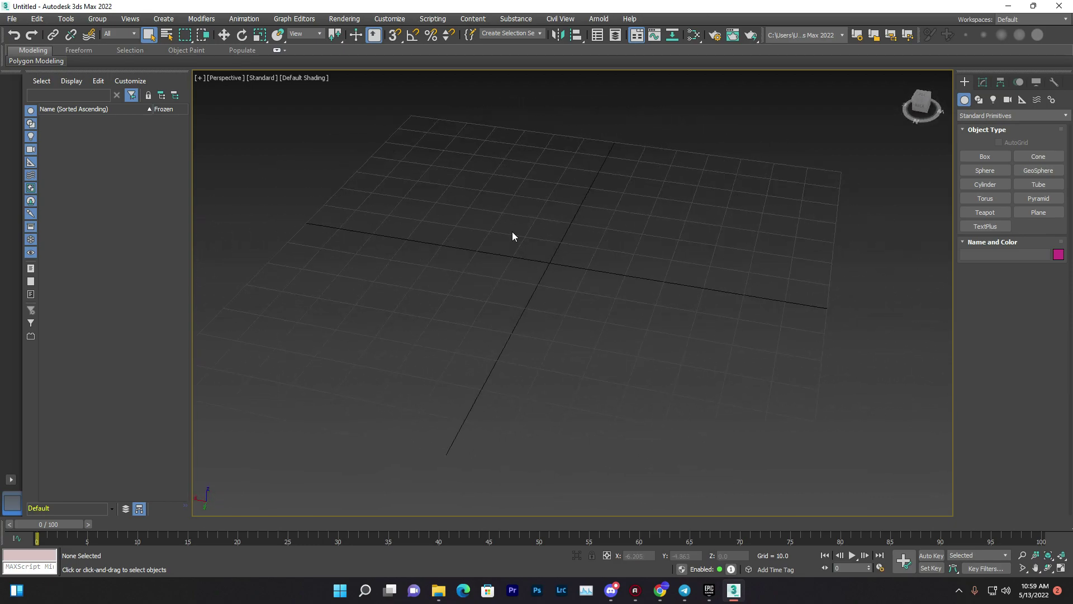
alt+middle_drag(586, 242, 562, 213)
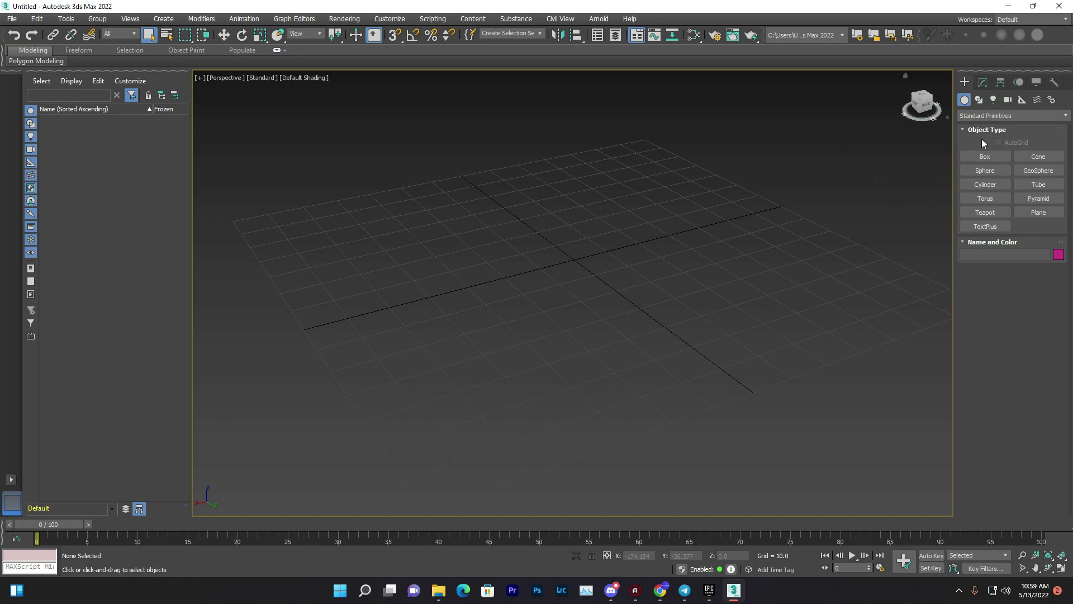
click(985, 156)
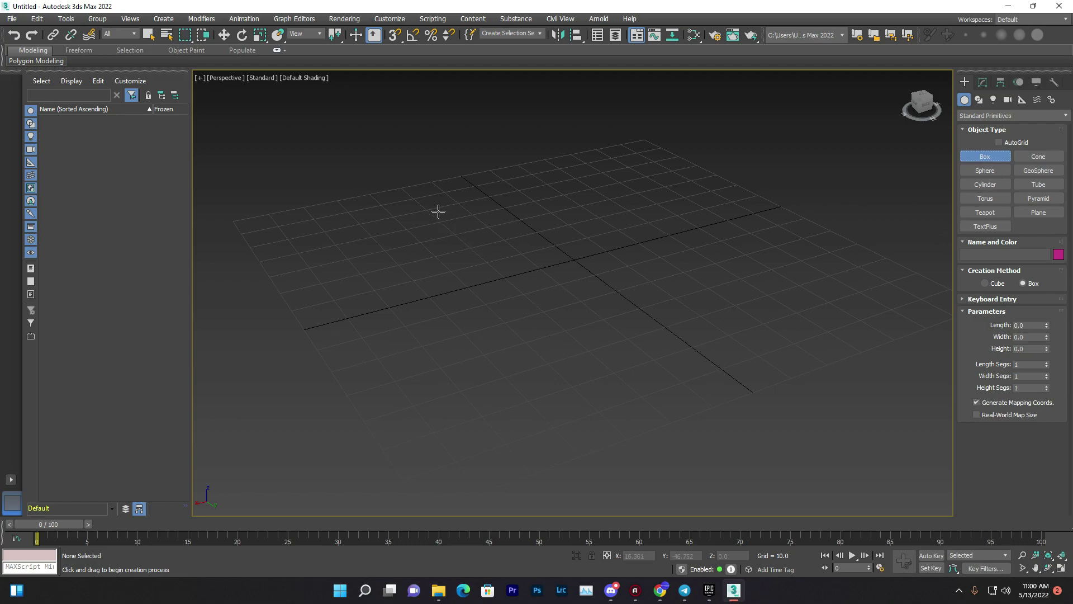
click(402, 228)
drag(402, 228, 764, 292)
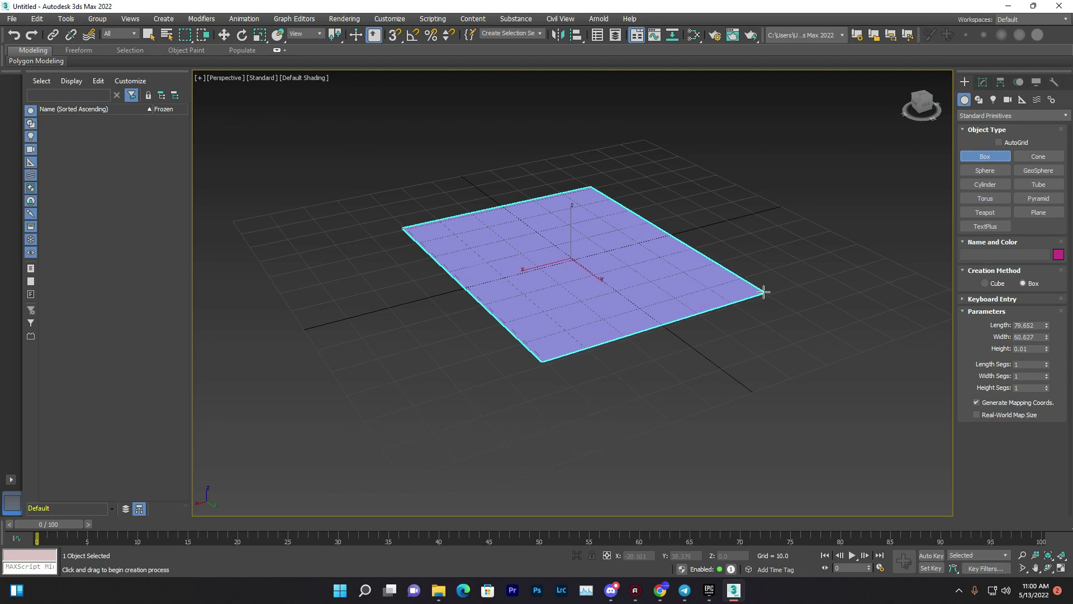
drag(764, 292, 762, 290)
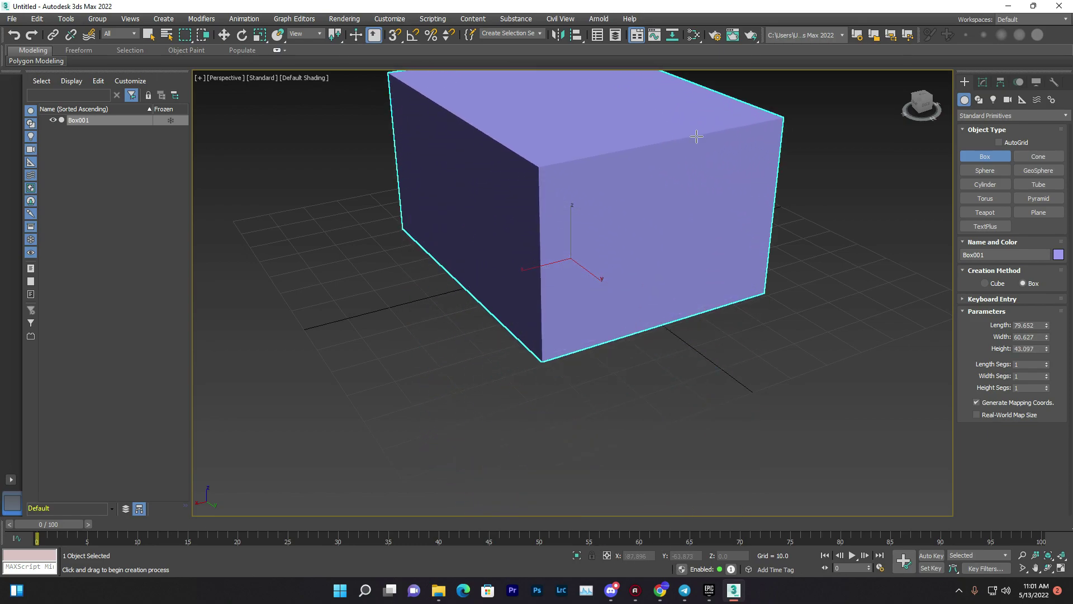
mouse_move(592, 352)
alt+middle_down()
mouse_move(808, 348)
mouse_move(598, 366)
mouse_move(585, 338)
mouse_move(597, 333)
mouse_move(601, 344)
alt+middle_up()
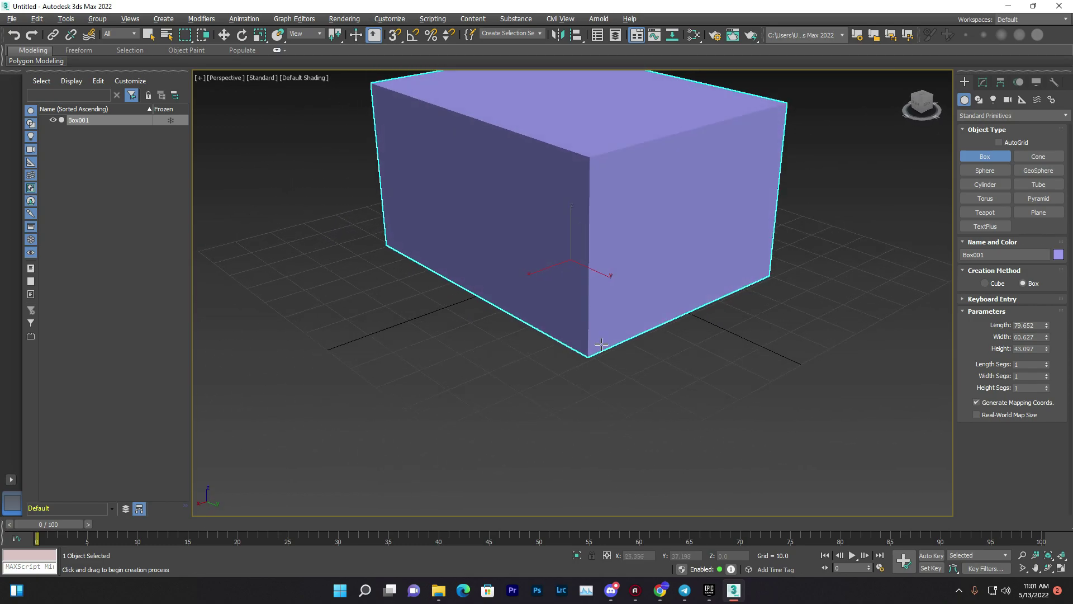
click(603, 296)
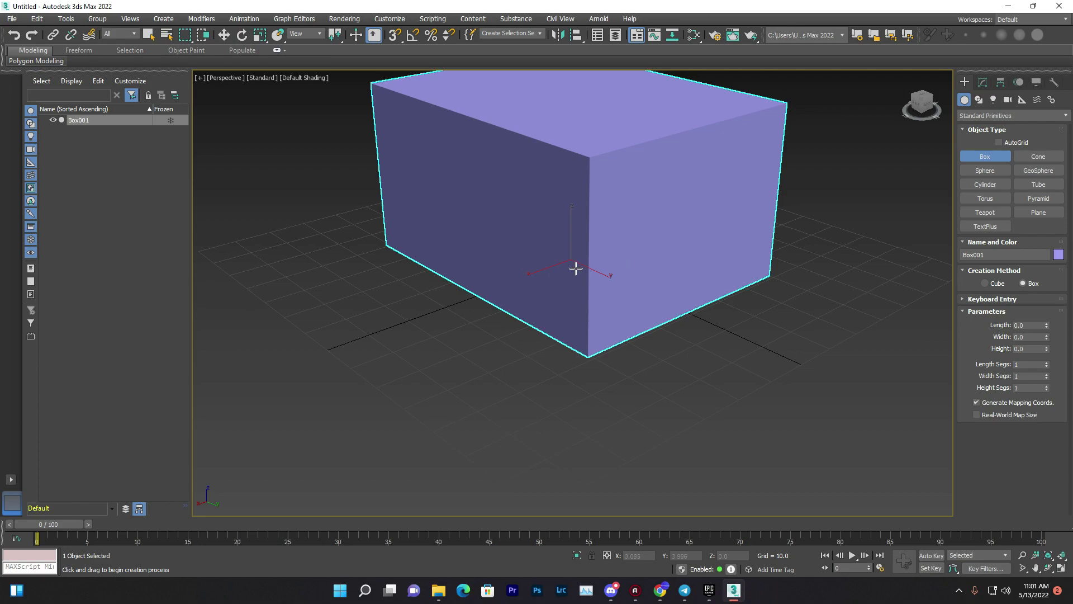
- Cycle through the Move, Rotate and Scale tools on the box, leaving Move active
key(w)
key(e)
key(r)
key(w)
key(r)
key(e)
key(w)
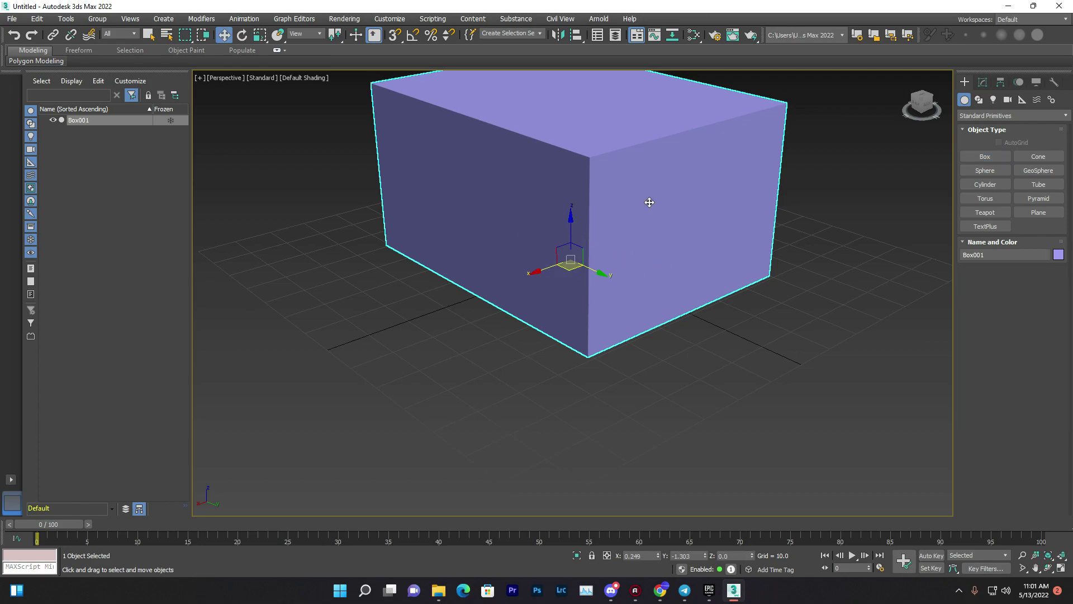
click(242, 36)
click(260, 35)
click(224, 35)
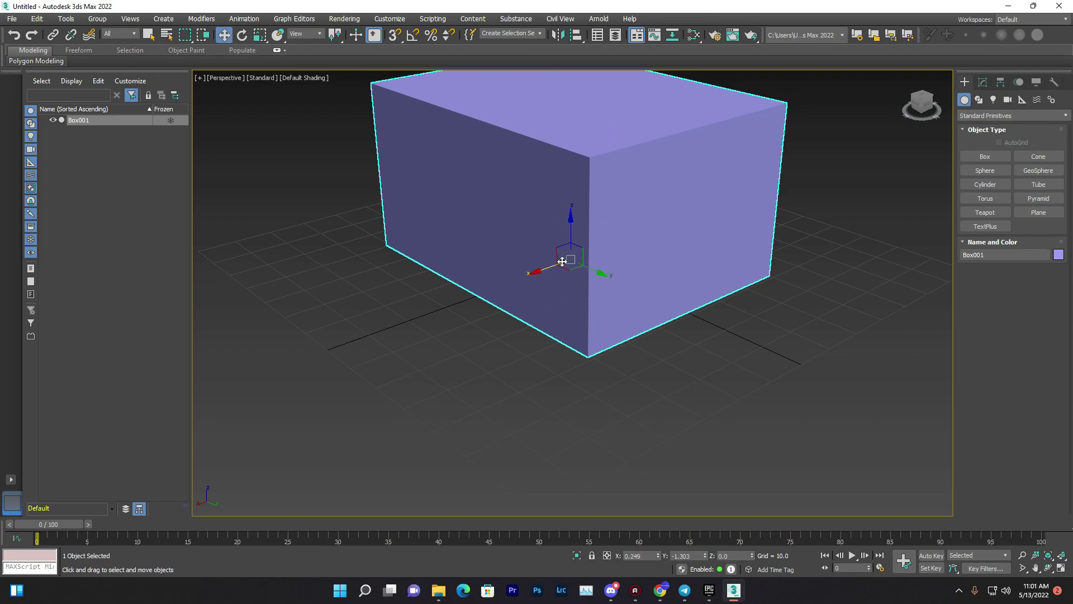
- Move the box along its axes to about X 8.5, Y 13 and Z 11.5
drag(549, 259, 485, 261)
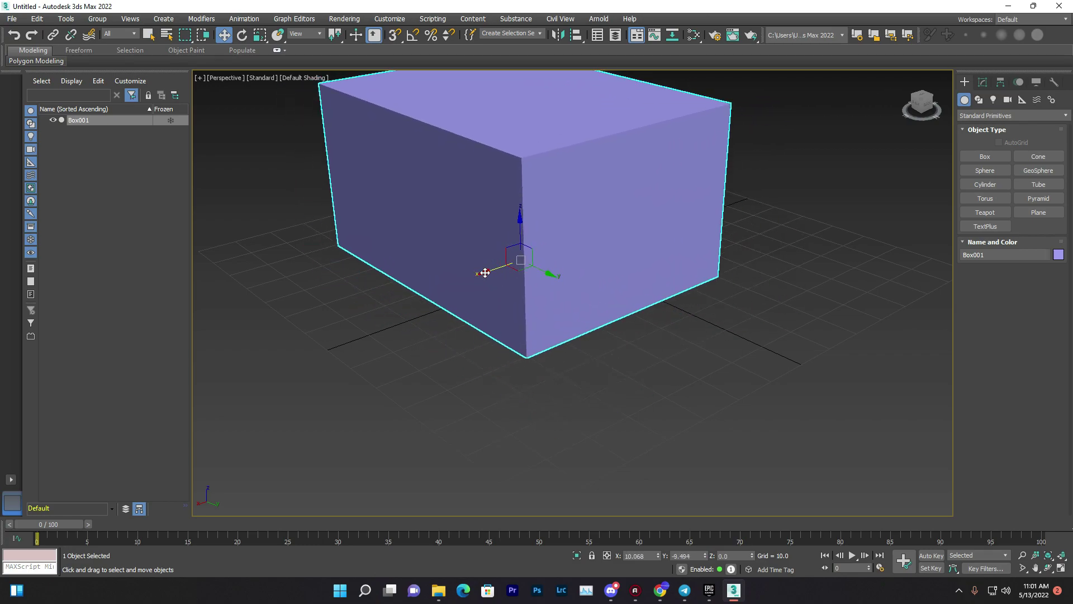
drag(487, 227, 568, 218)
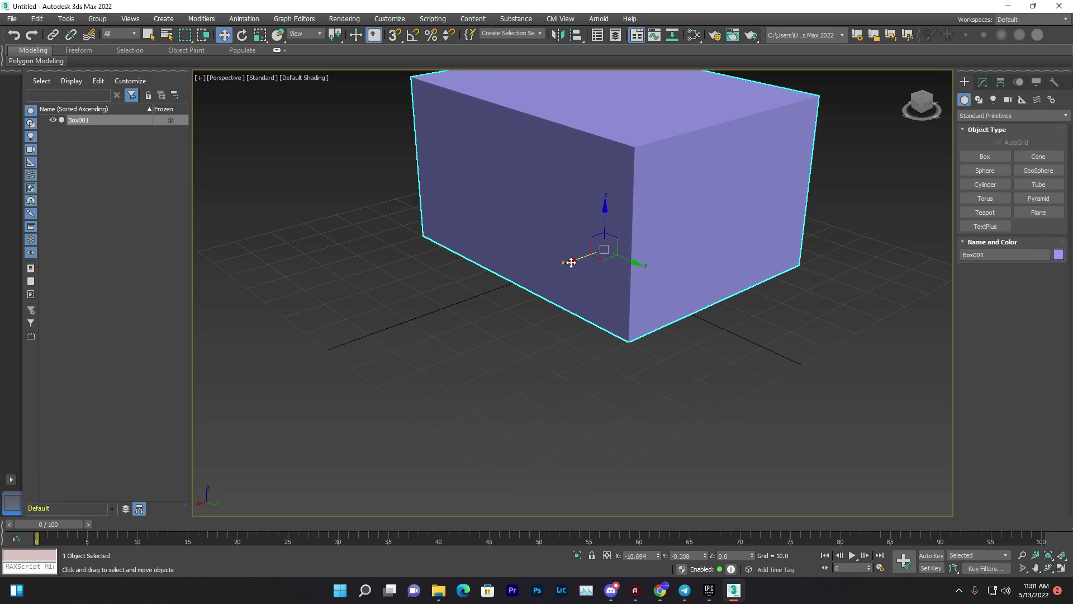
scroll(574, 263, up, 5)
scroll(598, 251, down, 6)
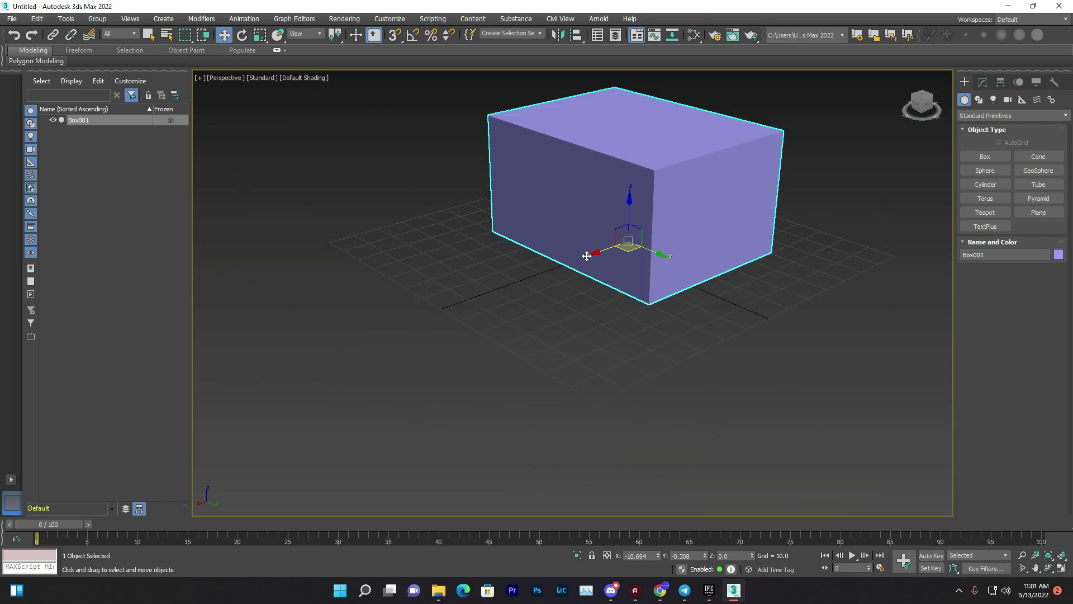
drag(599, 252, 617, 139)
drag(616, 230, 622, 202)
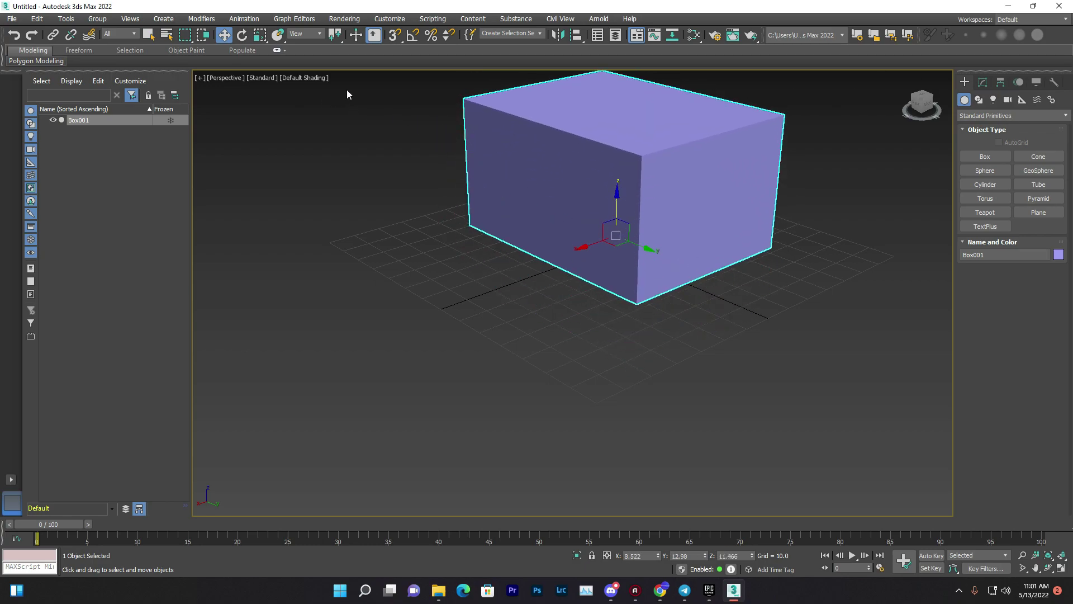
- Try rotating the box freely to about X -5.7, Y -3.4 and Z -5.8 degrees
key(e)
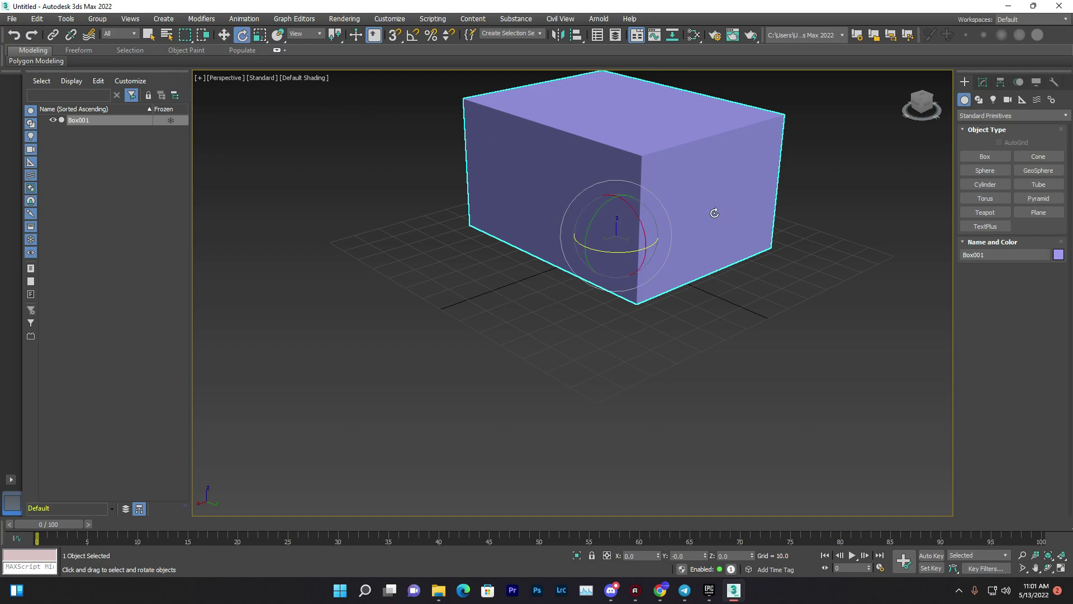
scroll(704, 215, up, 5)
scroll(704, 215, down, 5)
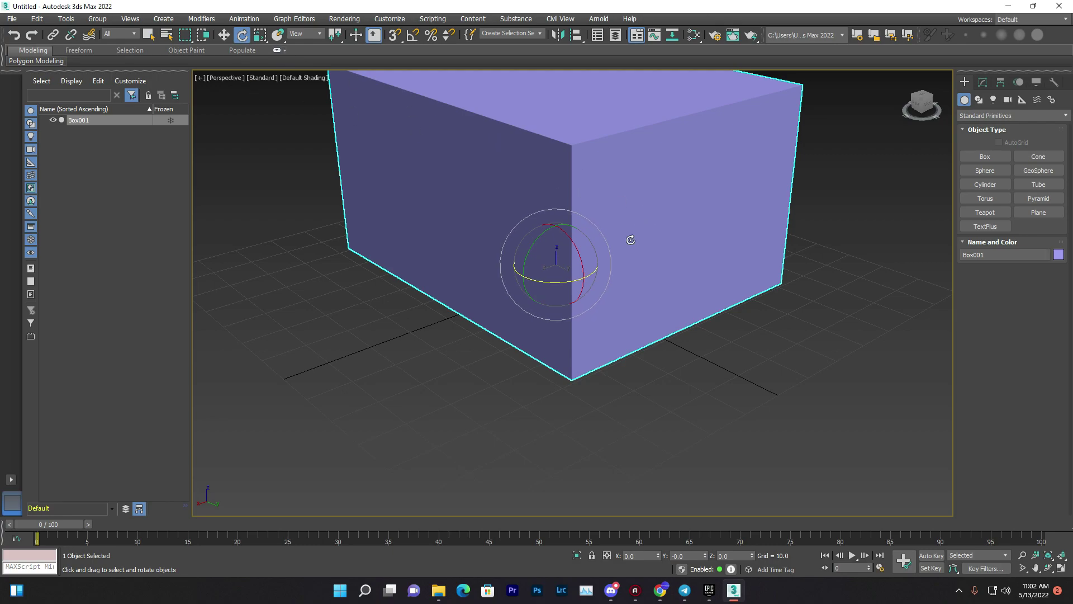
drag(558, 281, 500, 278)
right_click(501, 277)
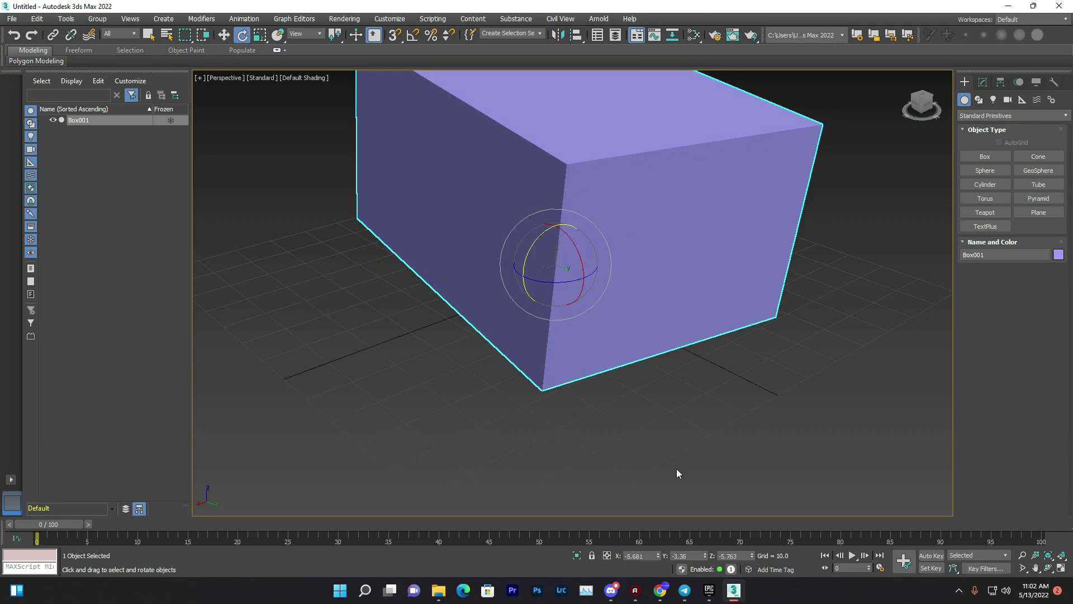
- Set the box's X rotation to 0 and Y rotation to -9, and rotate it slightly by hand
click(652, 552)
key(Return)
click(697, 555)
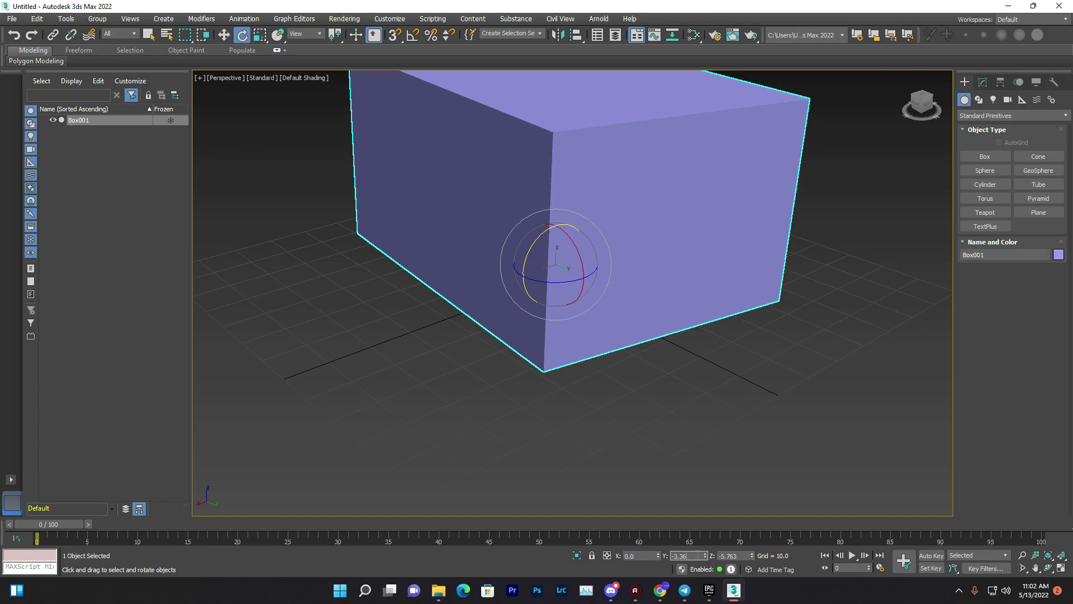
key(Return)
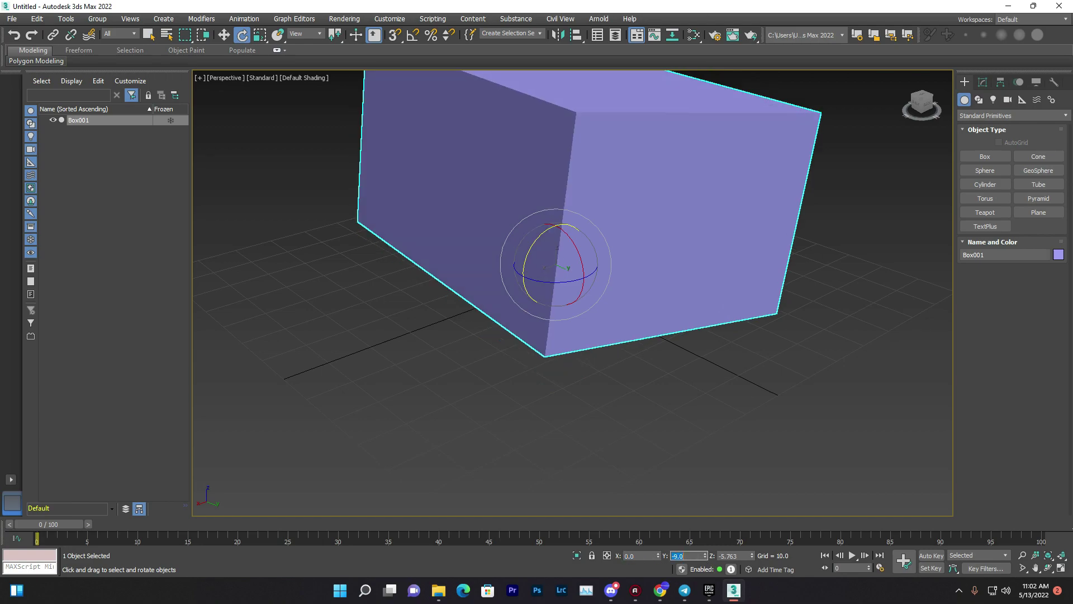
drag(543, 234, 536, 239)
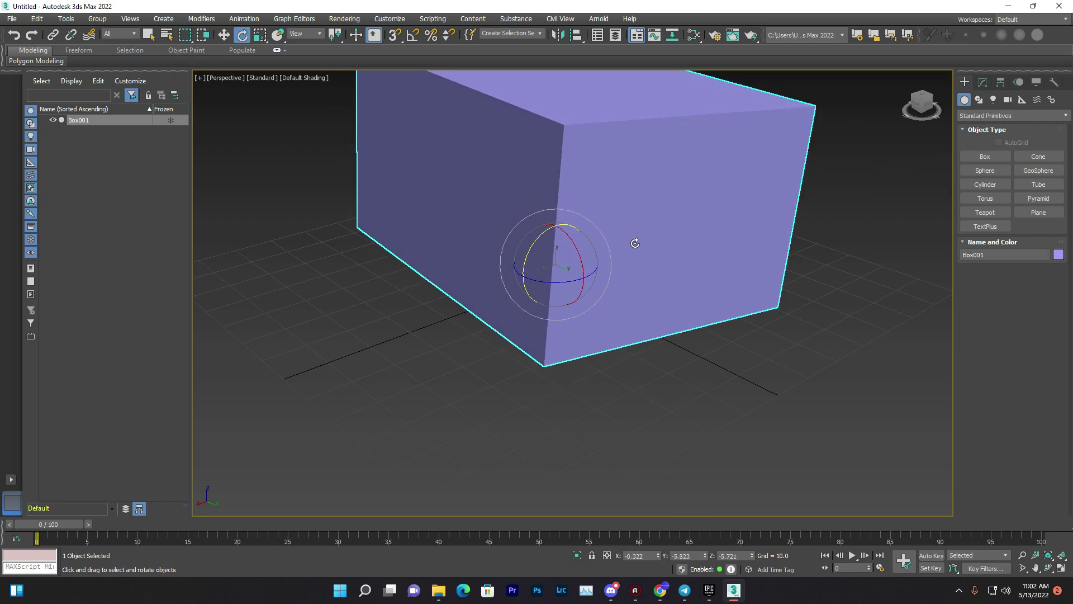
- Undo all the rotations applied to the box
key(ctrl+z)
key(ctrl+z)
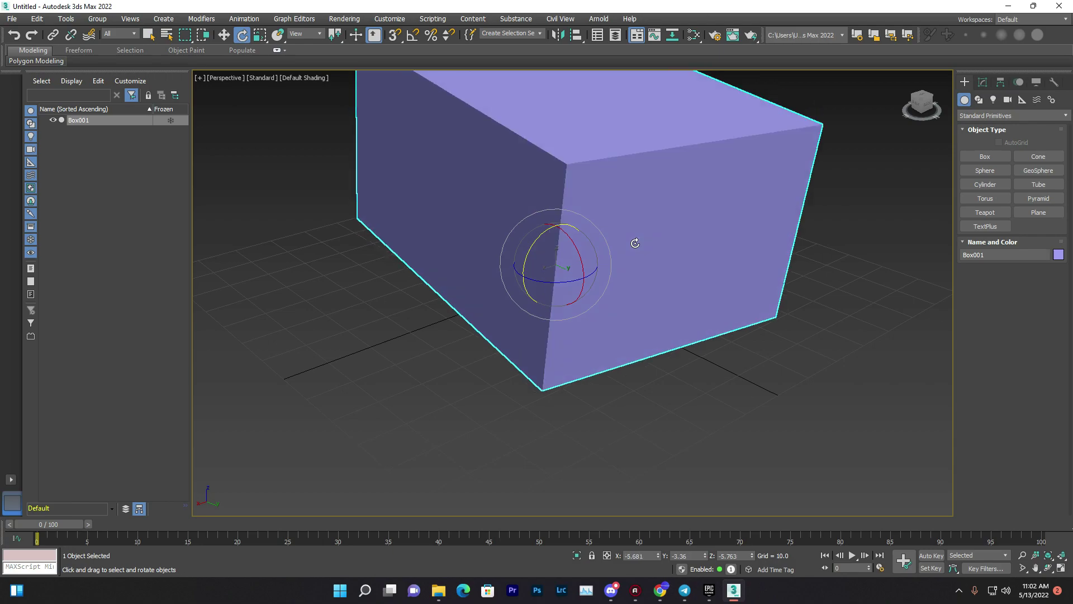
key(ctrl+z)
key(ctrl+z)
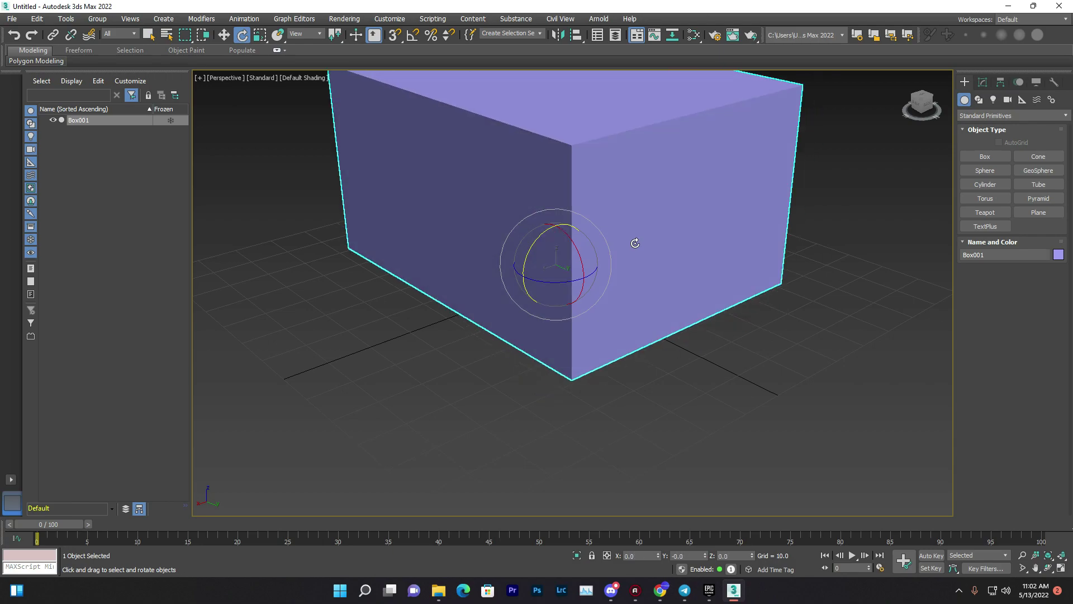
- Try scaling the box uniformly with the Scale tool and cancel the change
click(823, 271)
key(w)
click(485, 143)
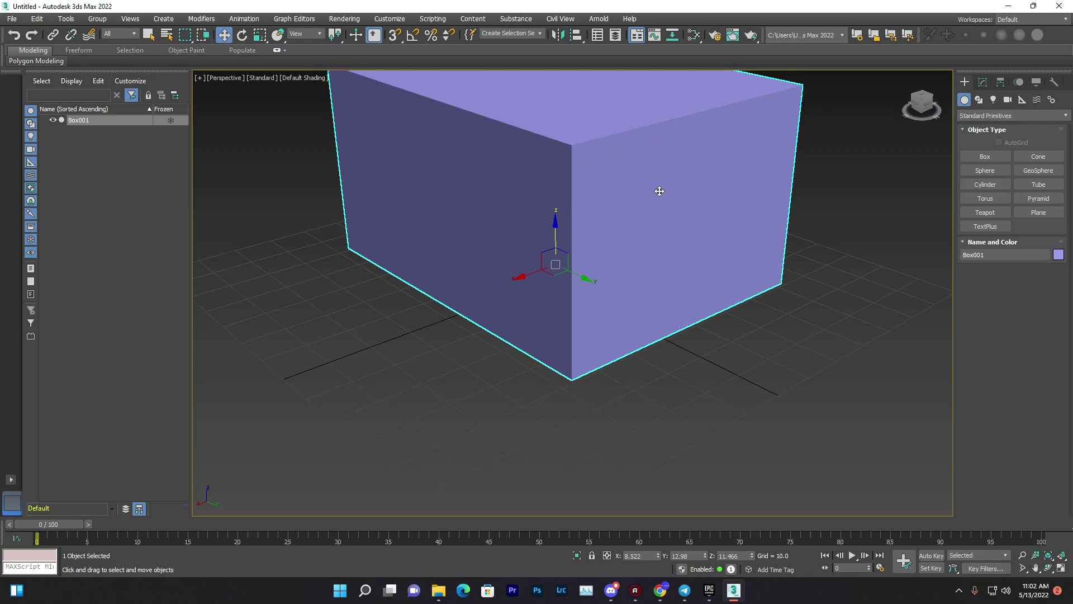
key(r)
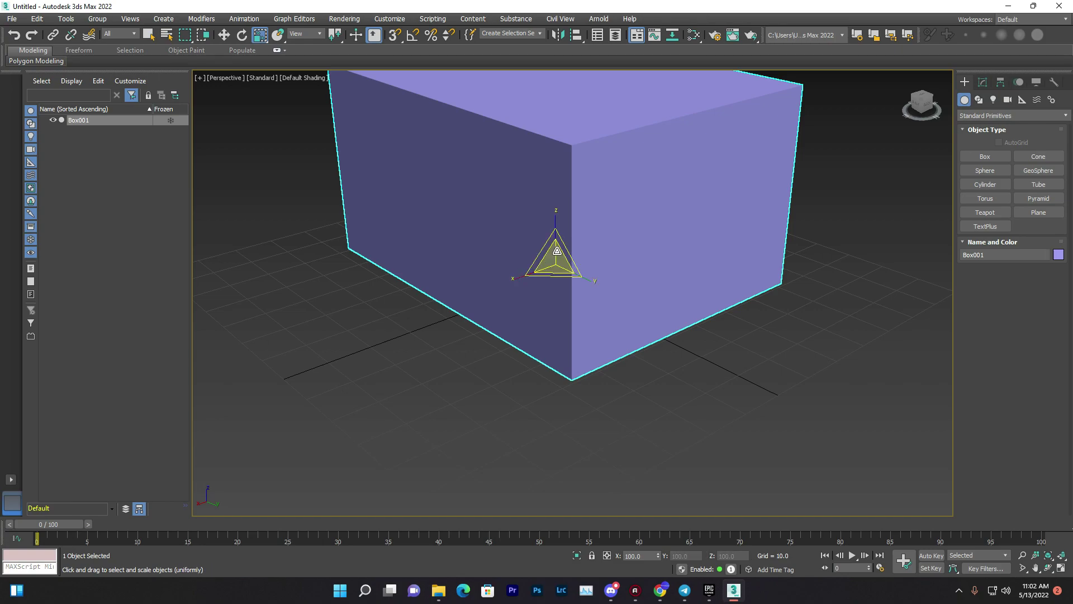
drag(539, 247, 582, 240)
right_click(584, 242)
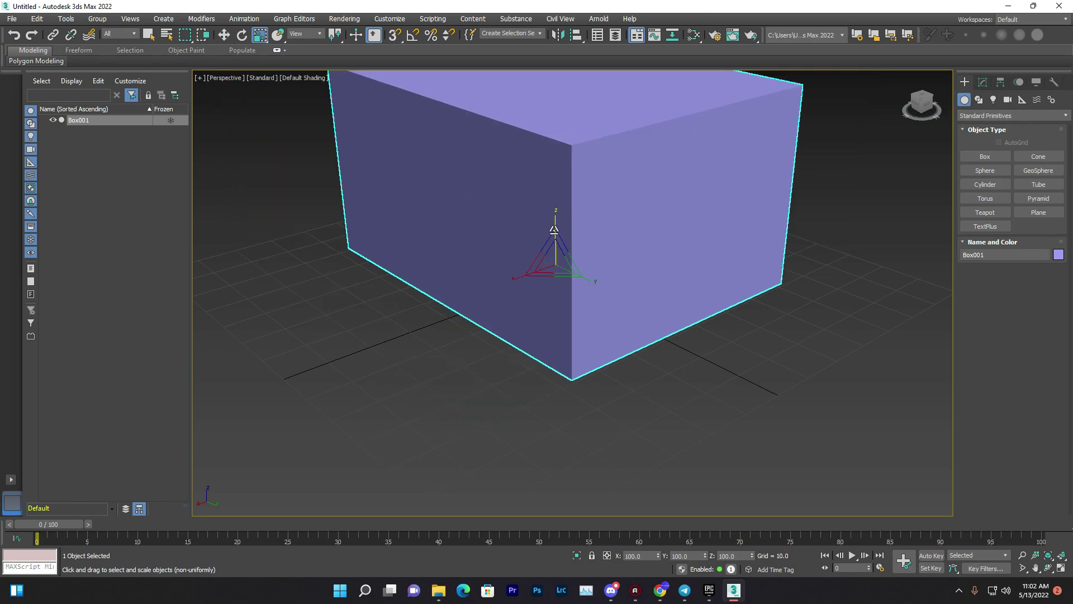
- Scale the box down into a smaller, narrower block and return to the Move tool
drag(575, 256, 632, 246)
drag(595, 281, 595, 230)
key(w)
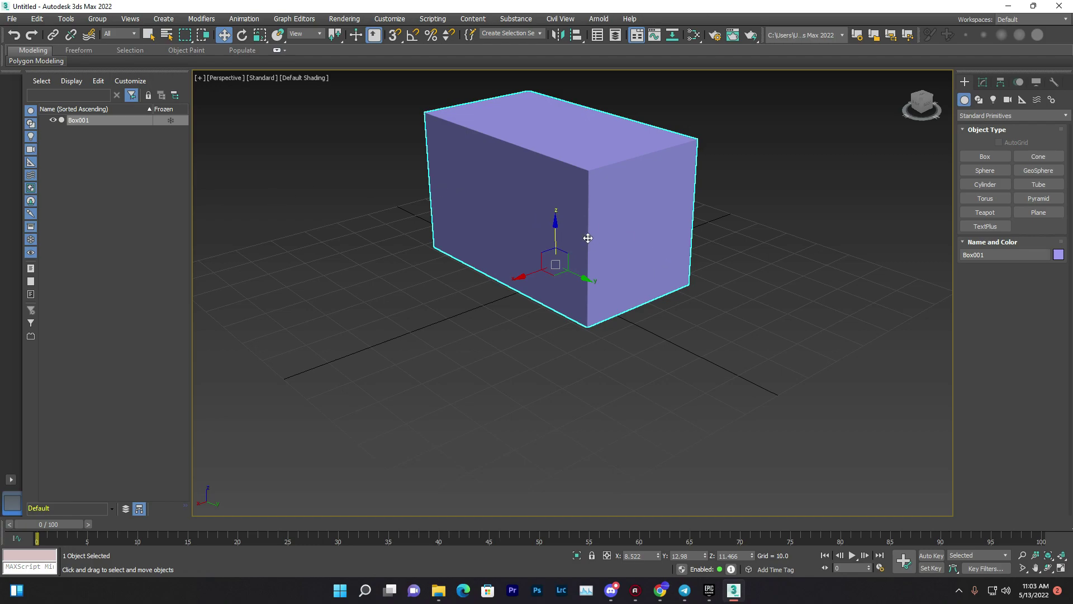
key(e)
key(r)
key(w)
- Turn on Edged Faces for the Perspective viewport's shading
scroll(627, 193, up, 2)
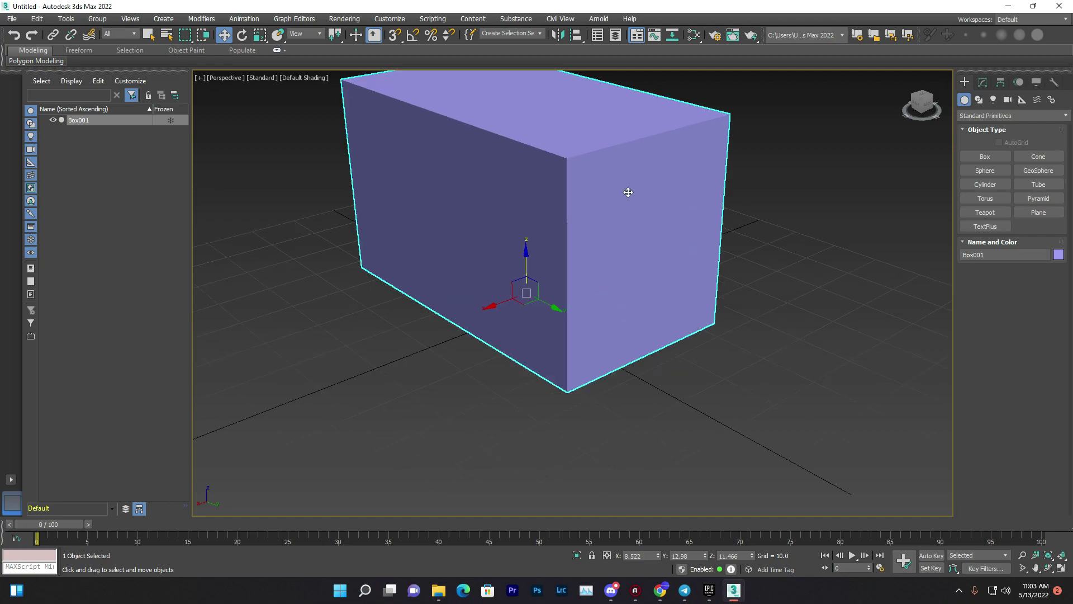
scroll(593, 201, down, 2)
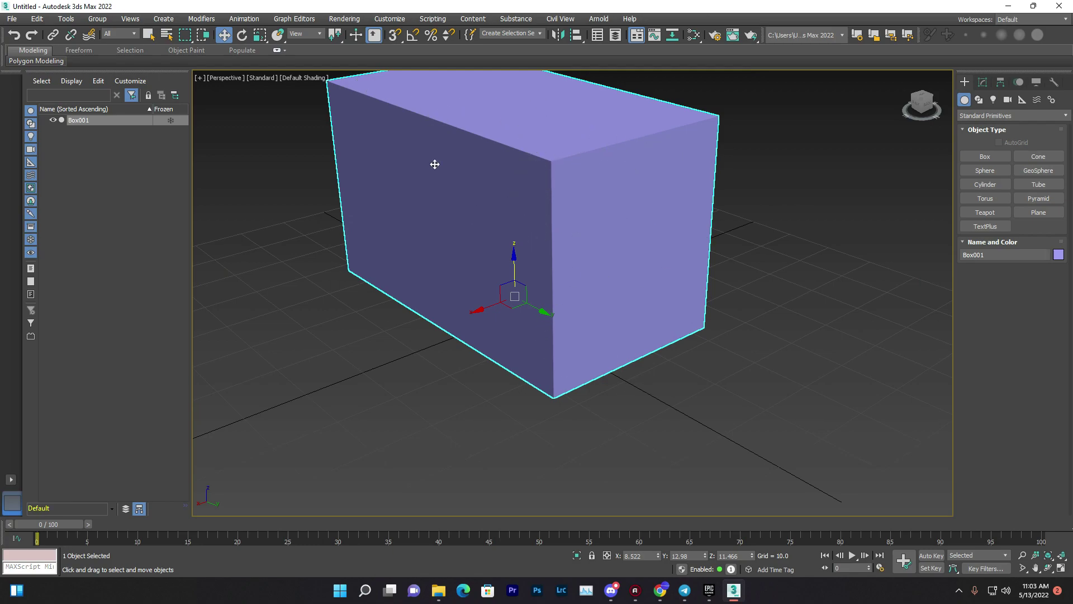
click(291, 78)
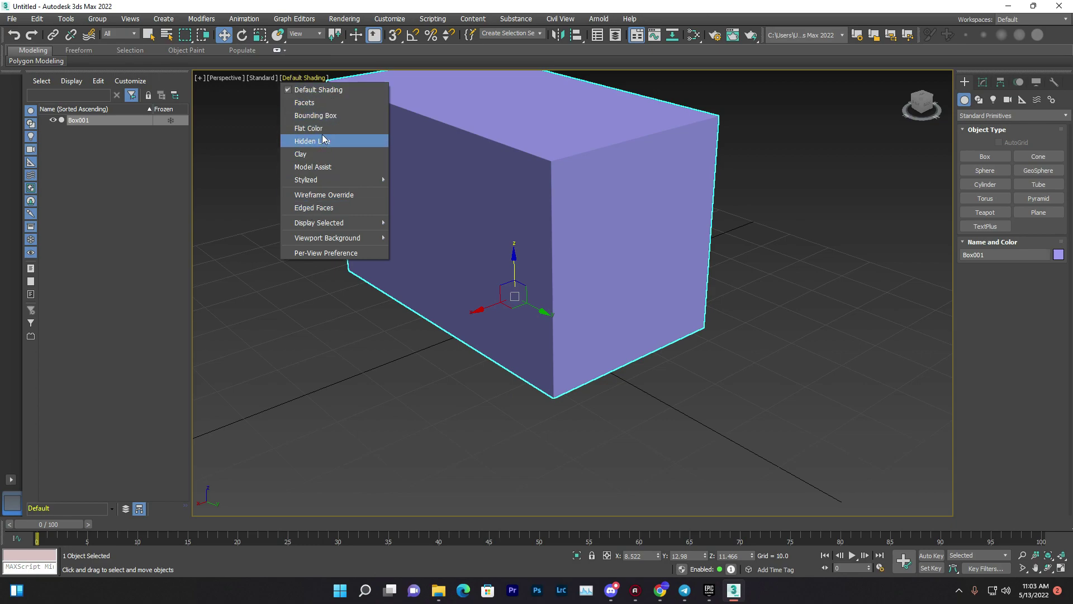
click(308, 208)
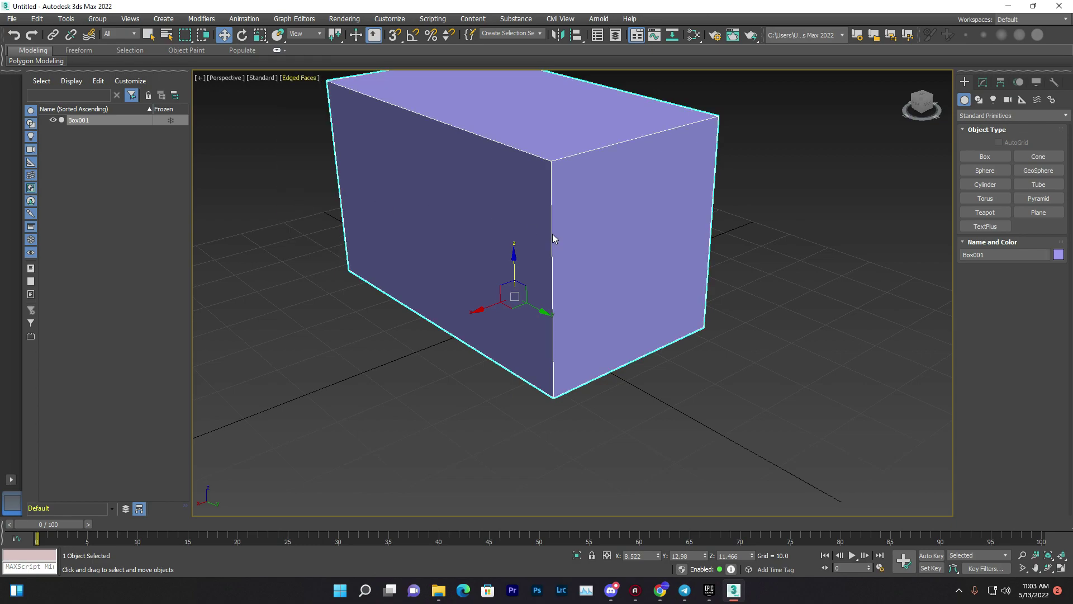
- Deselect the box and turn off Edged Faces in the Perspective viewport's shading
click(724, 261)
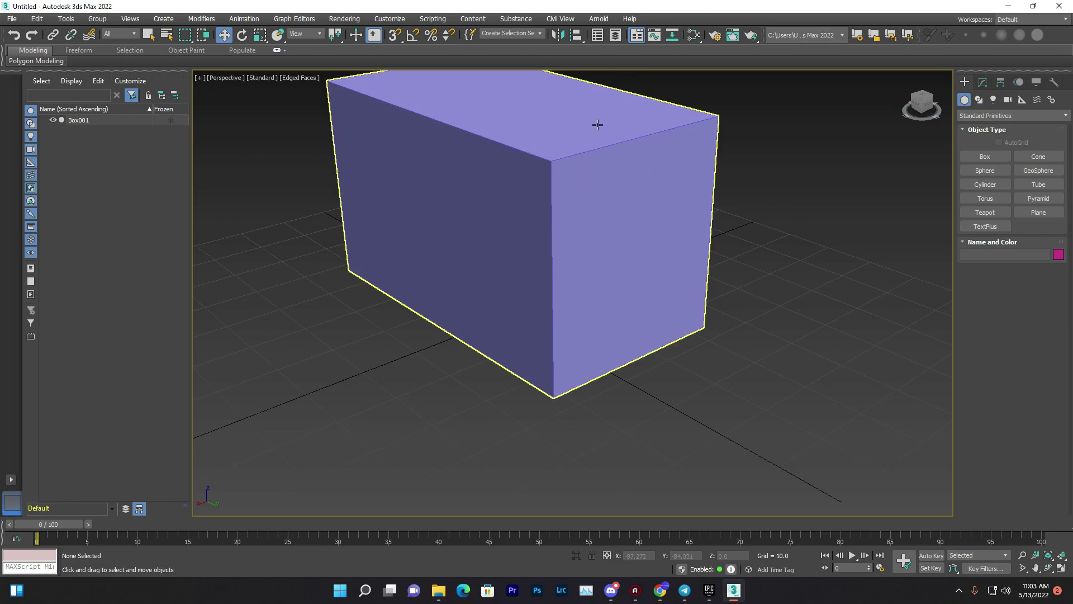
click(299, 77)
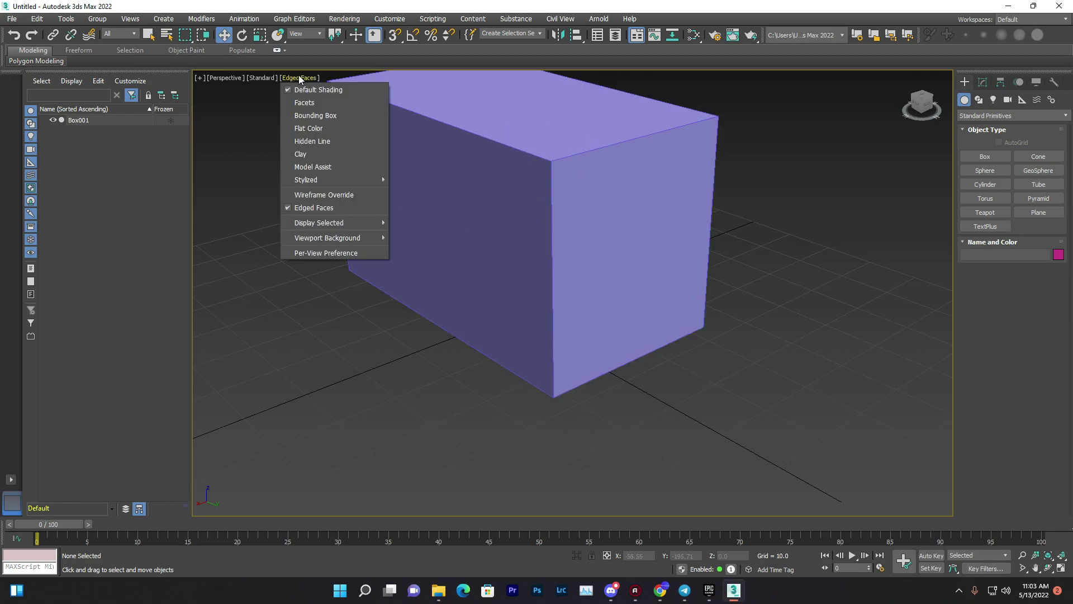
click(284, 205)
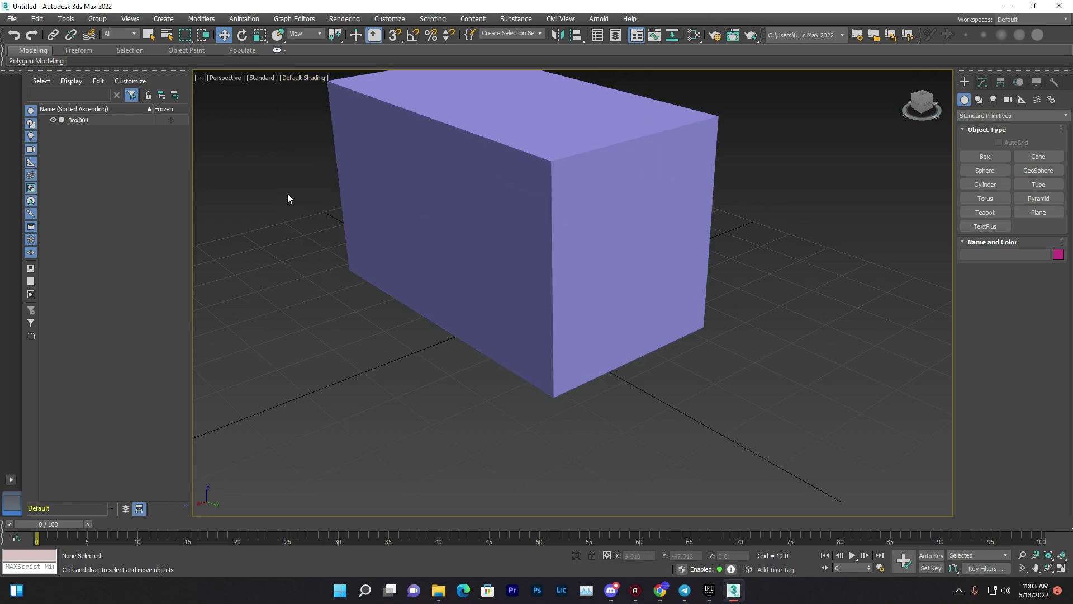
- Look through the box's Convert To options and find Edit Poly among the modifiers without applying anything
click(552, 169)
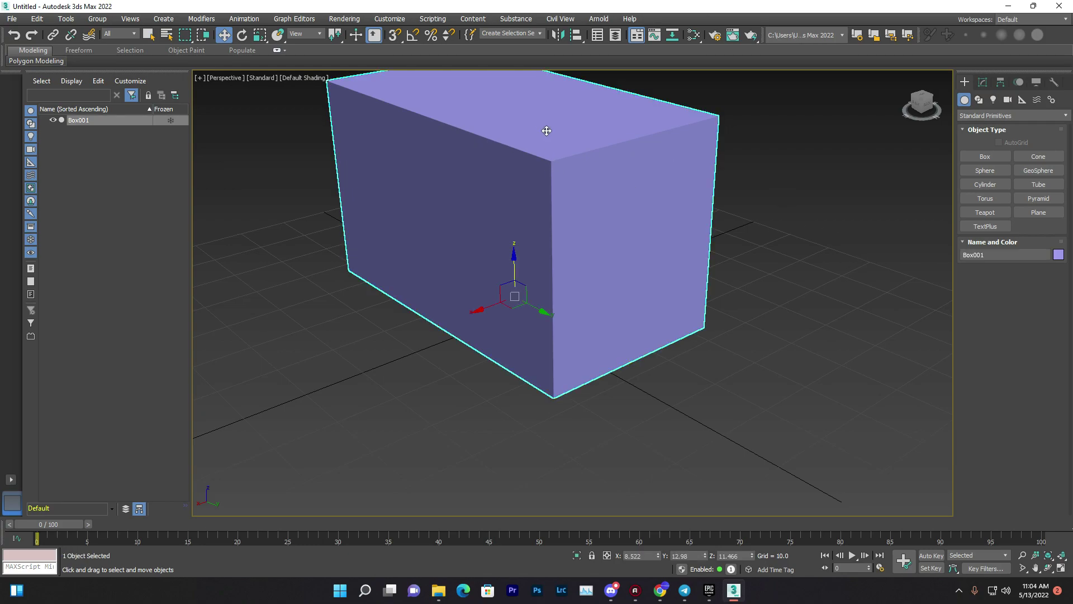
right_click(545, 131)
mouse_move(559, 245)
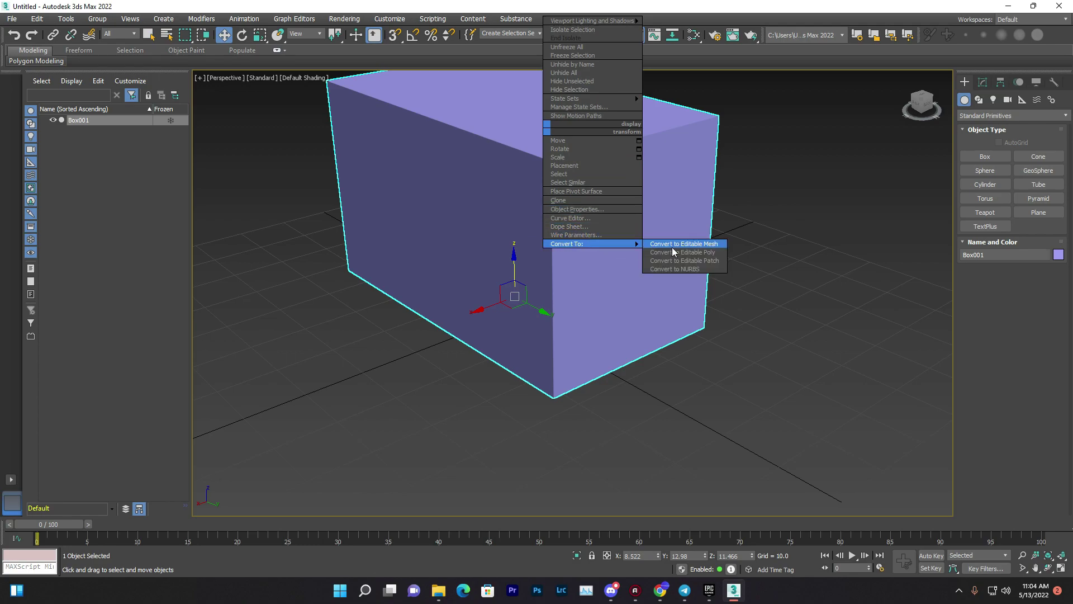
click(988, 83)
click(986, 83)
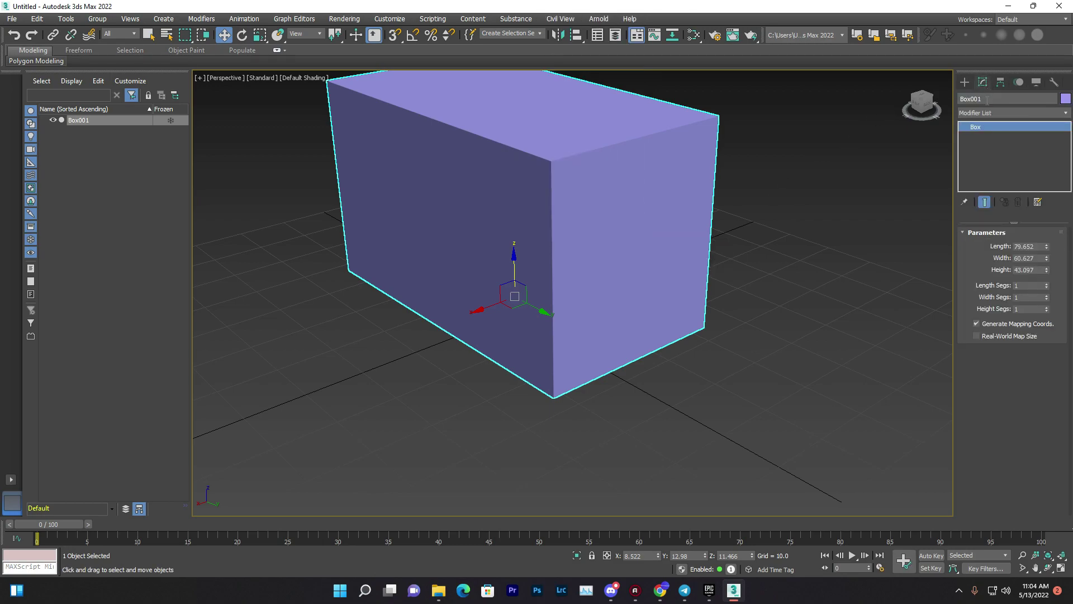
click(967, 114)
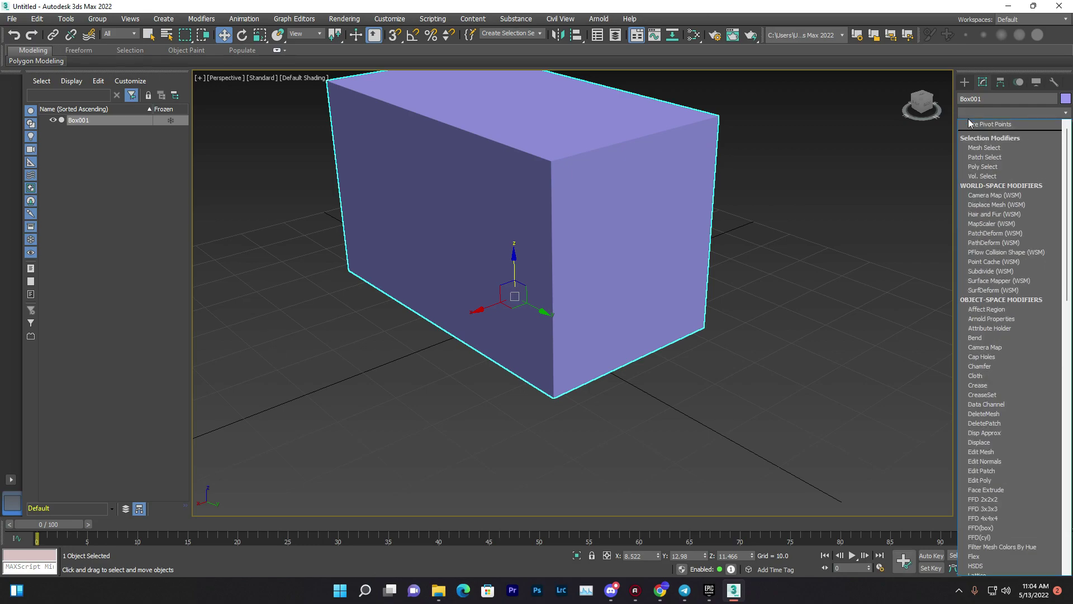
key(e)
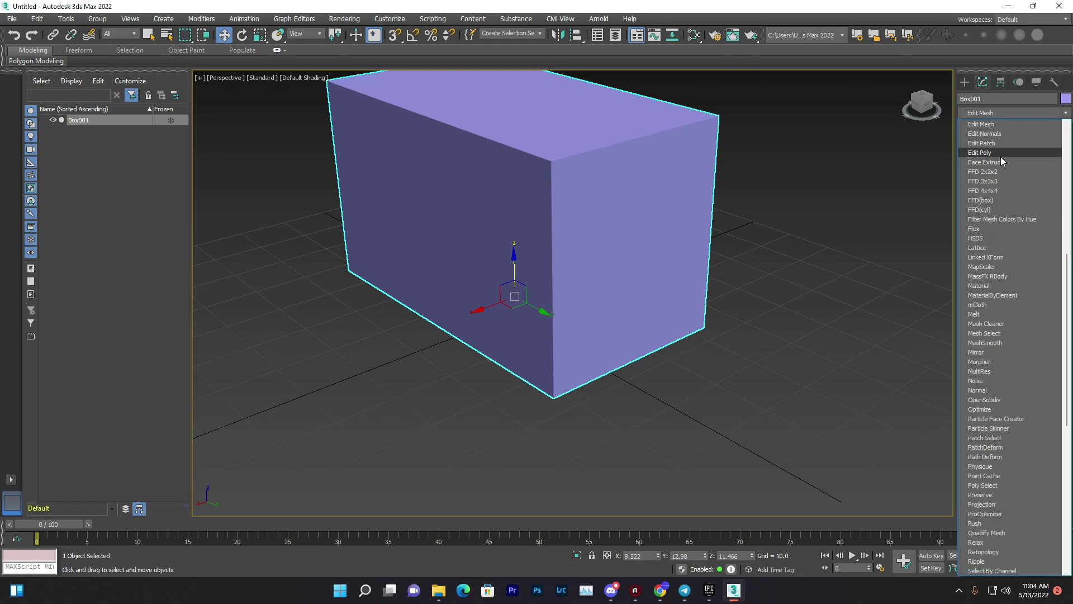
click(547, 200)
- Convert the box to an Editable Poly
right_click(579, 150)
mouse_move(625, 262)
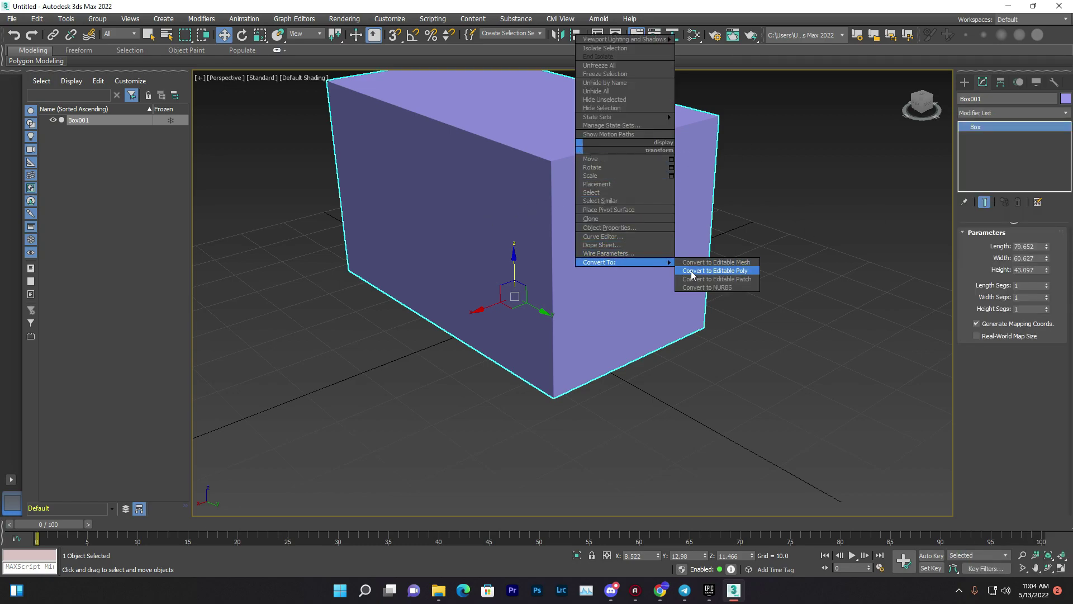
click(718, 271)
click(1001, 151)
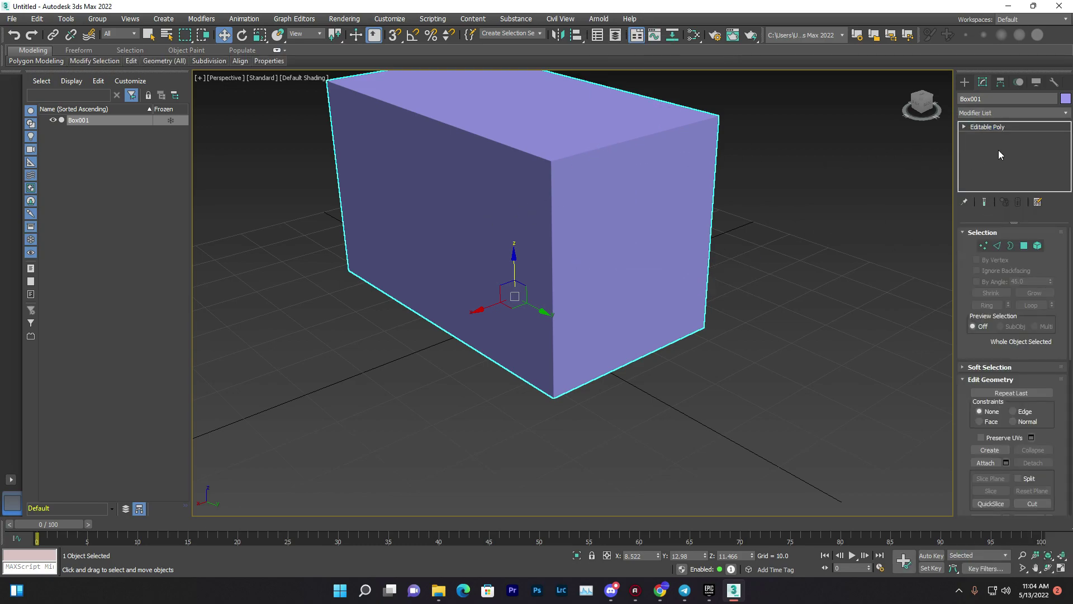
- Enter Vertex level, try moving the box's nearest upper corner vertex and undo the move
key(1)
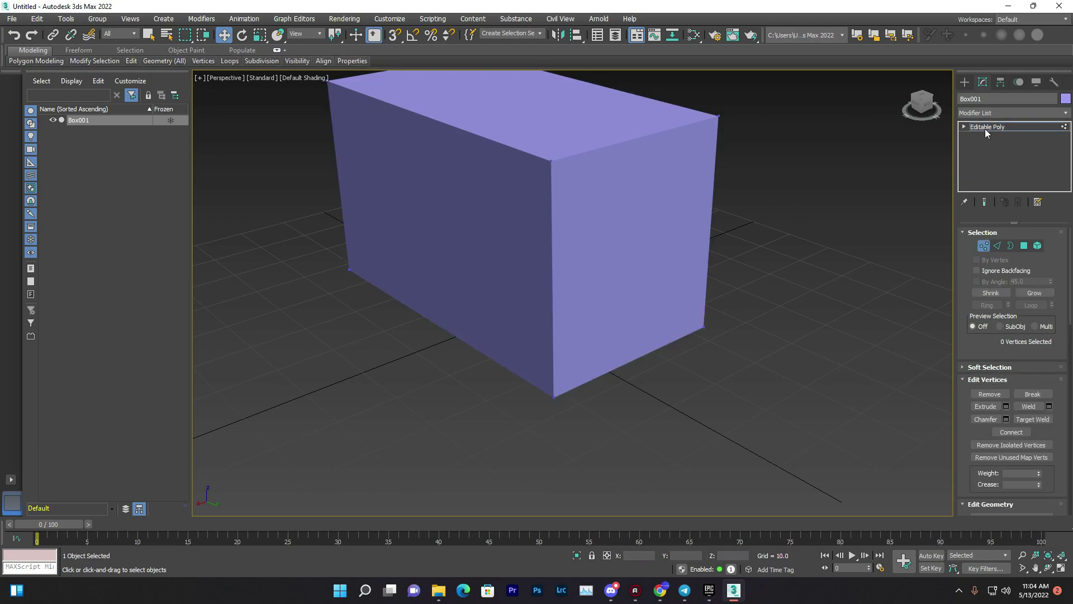
click(719, 116)
click(820, 152)
scroll(539, 154, up, 3)
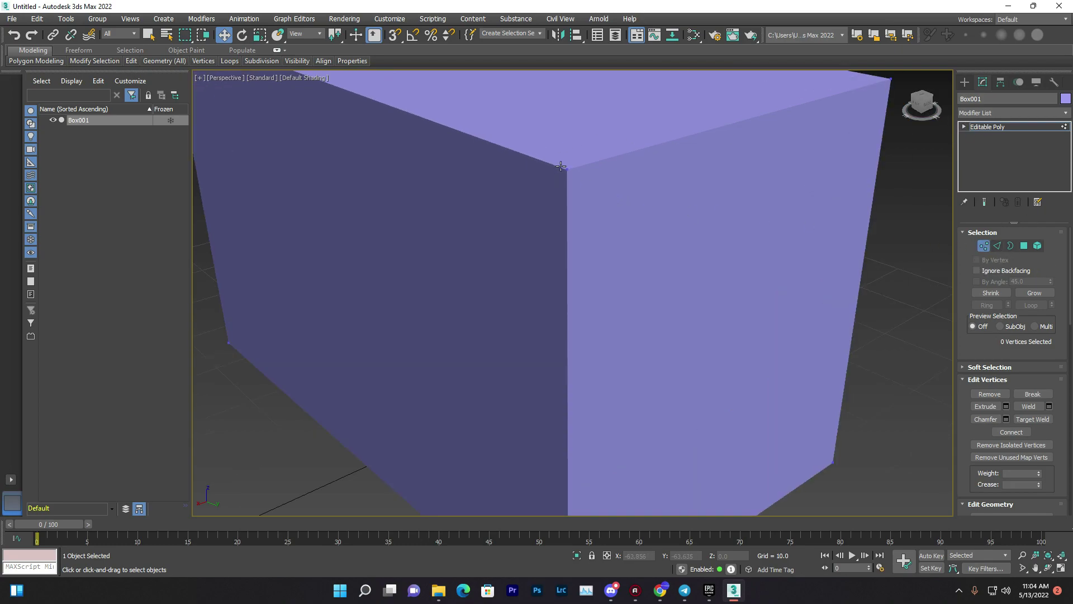
drag(566, 166, 593, 155)
key(ctrl+z)
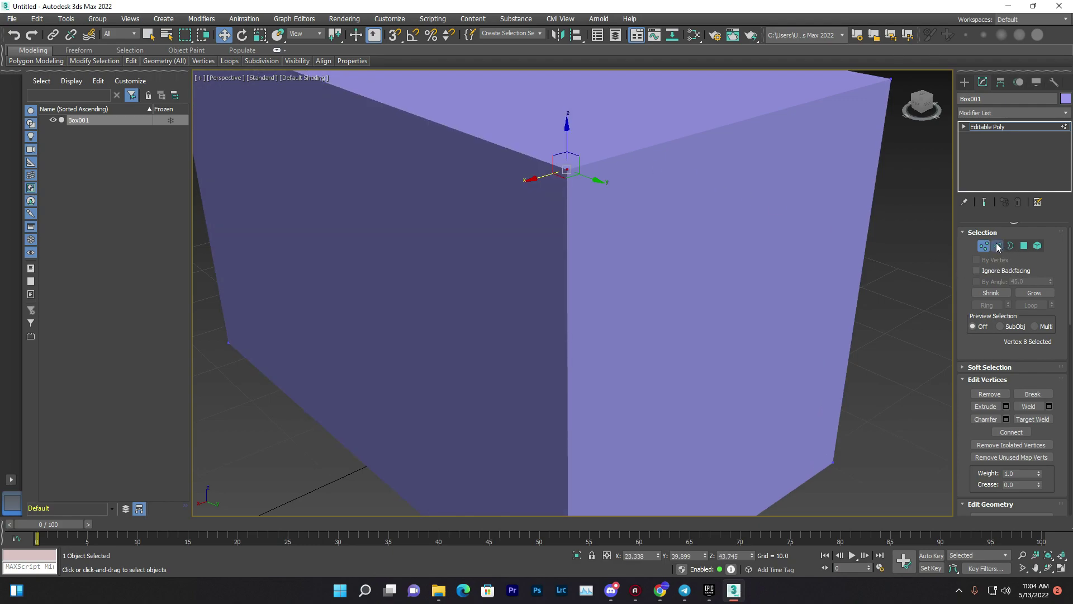
- Switch to Edge level and try selecting individual edges, ending with the nearest vertical edge of the box
click(998, 246)
click(635, 149)
click(505, 144)
click(566, 215)
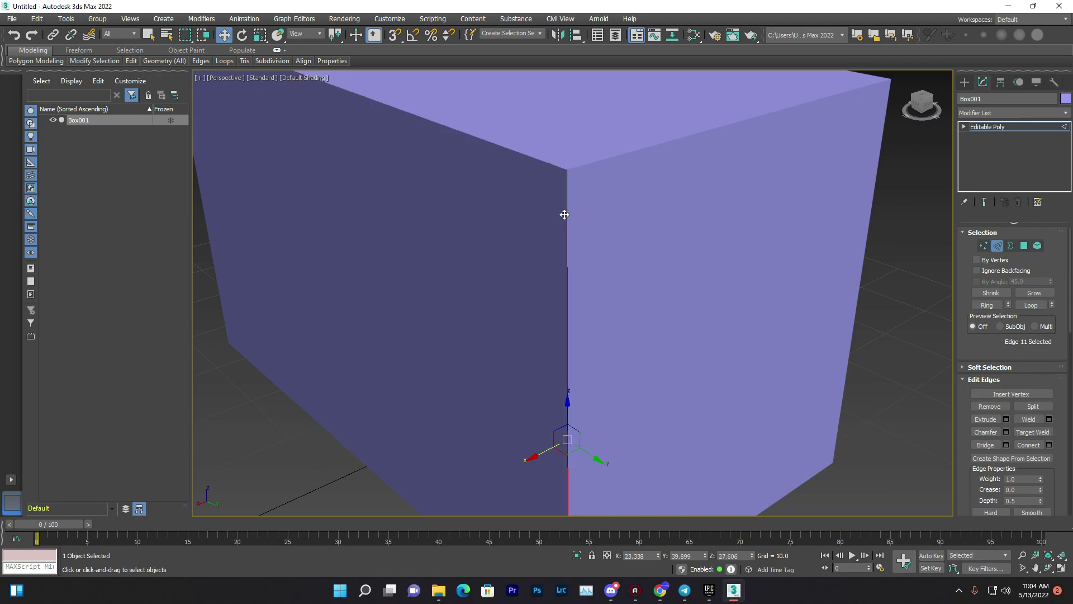
- Switch to Border level and try to select a border on the box
click(1008, 248)
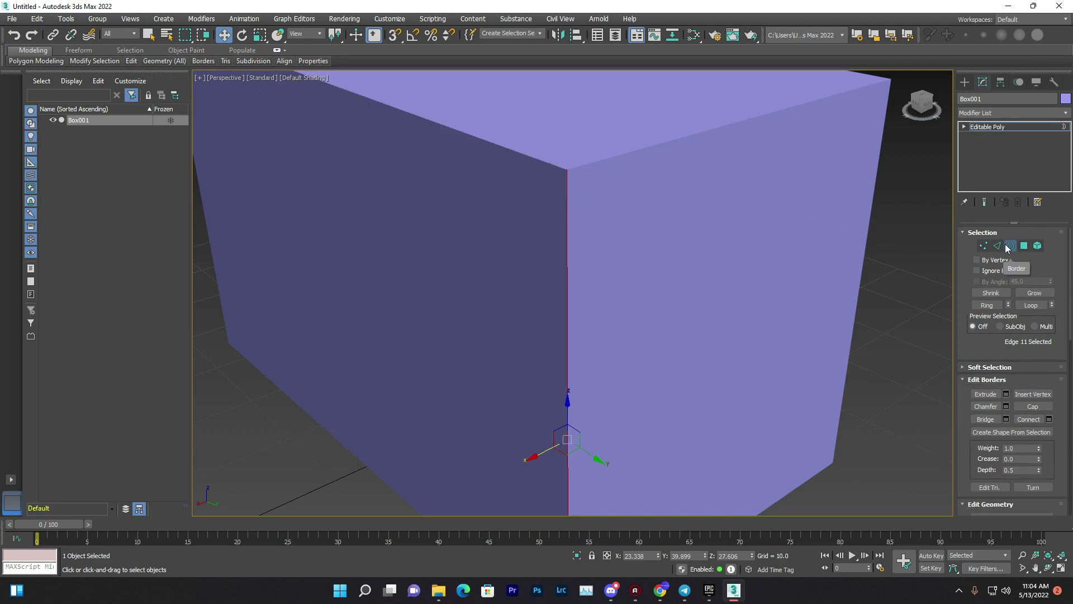
drag(456, 143, 525, 124)
drag(580, 340, 579, 336)
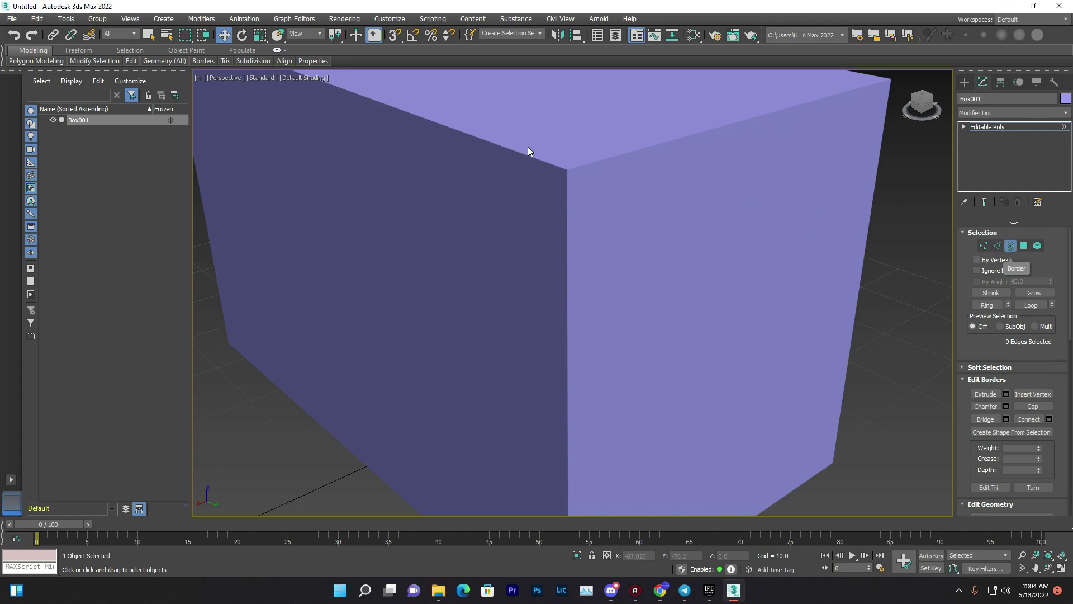
- Switch to Polygon level and select the box's faces one at a time, finishing with the narrow end face
scroll(534, 145, down, 3)
click(1023, 246)
click(475, 152)
click(634, 178)
click(506, 94)
click(455, 156)
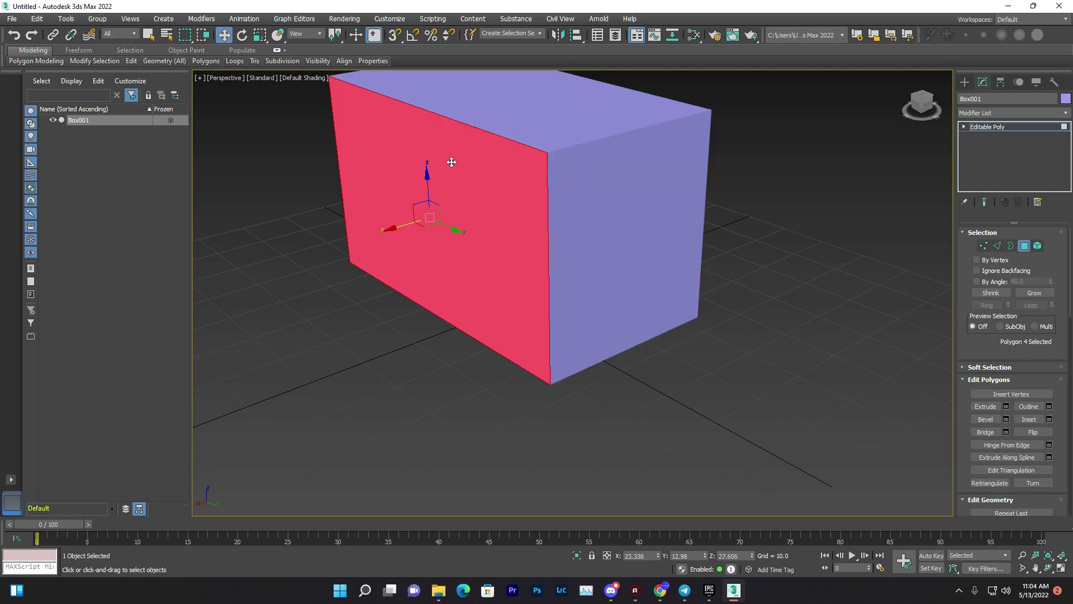
click(242, 35)
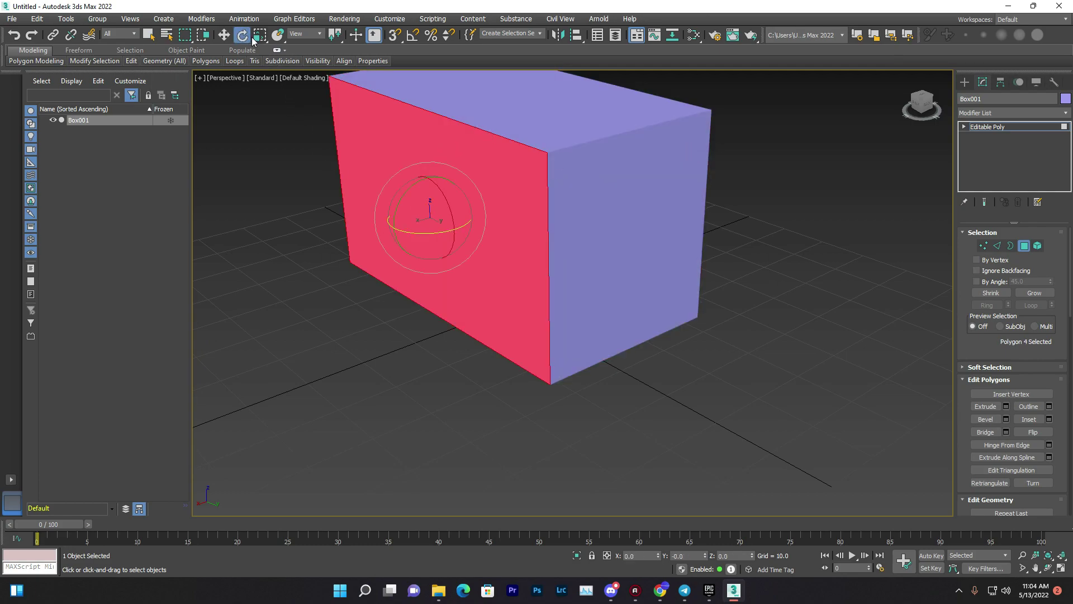
click(224, 35)
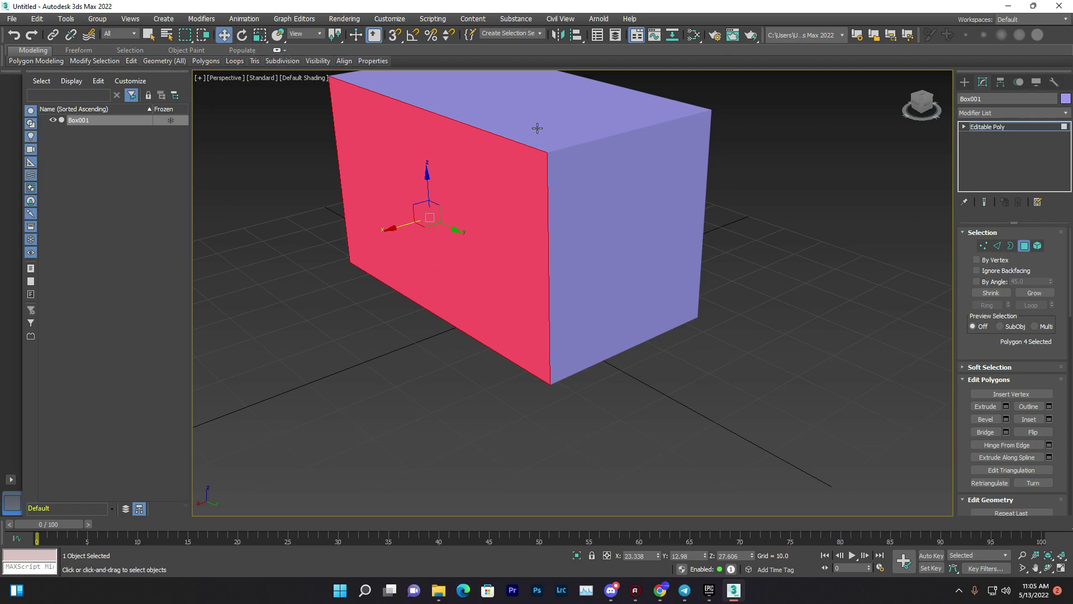
click(598, 197)
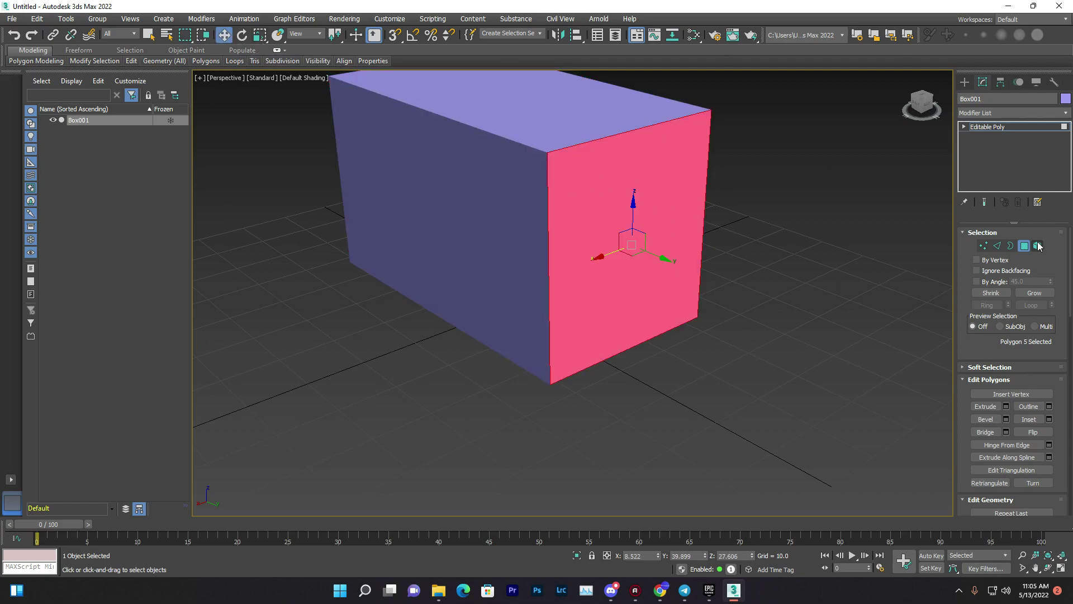
- Switch to Element level and select the whole box as a single element
click(1038, 246)
click(555, 106)
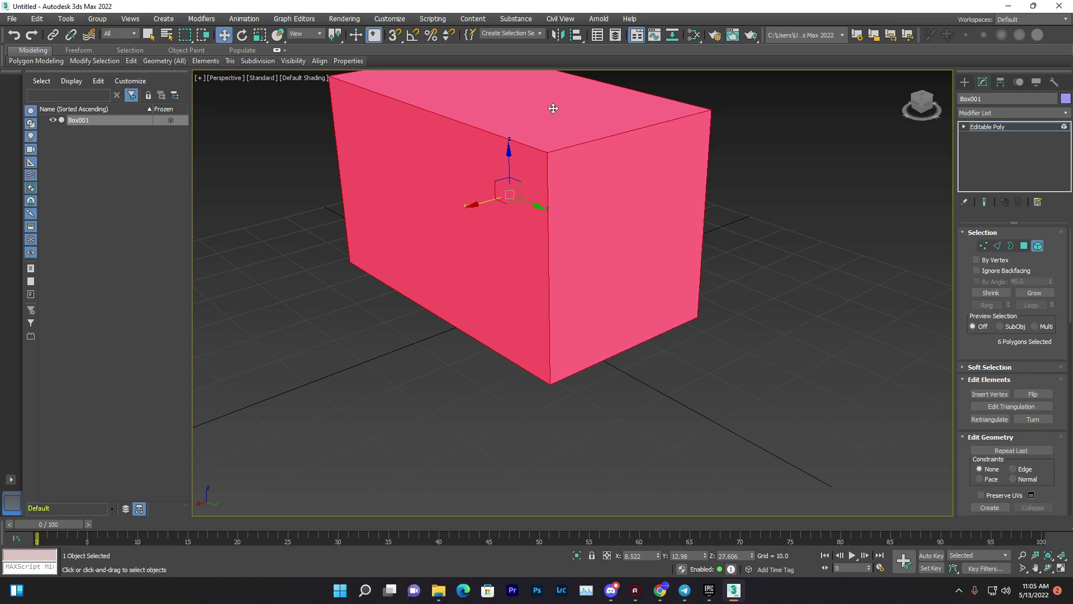
key(super)
click(821, 179)
mouse_move(789, 149)
alt+middle_down()
mouse_move(689, 136)
mouse_move(796, 119)
mouse_move(809, 163)
mouse_move(790, 162)
alt+middle_up()
- Select the box's long side face at Polygon level and extrude it slightly outward
click(1024, 246)
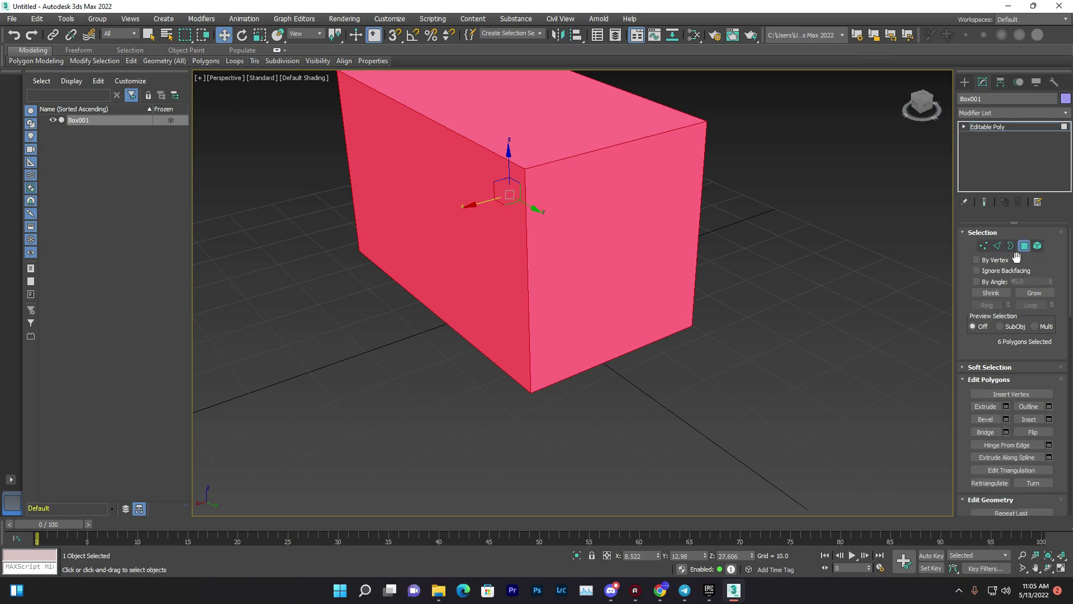
click(487, 120)
click(493, 204)
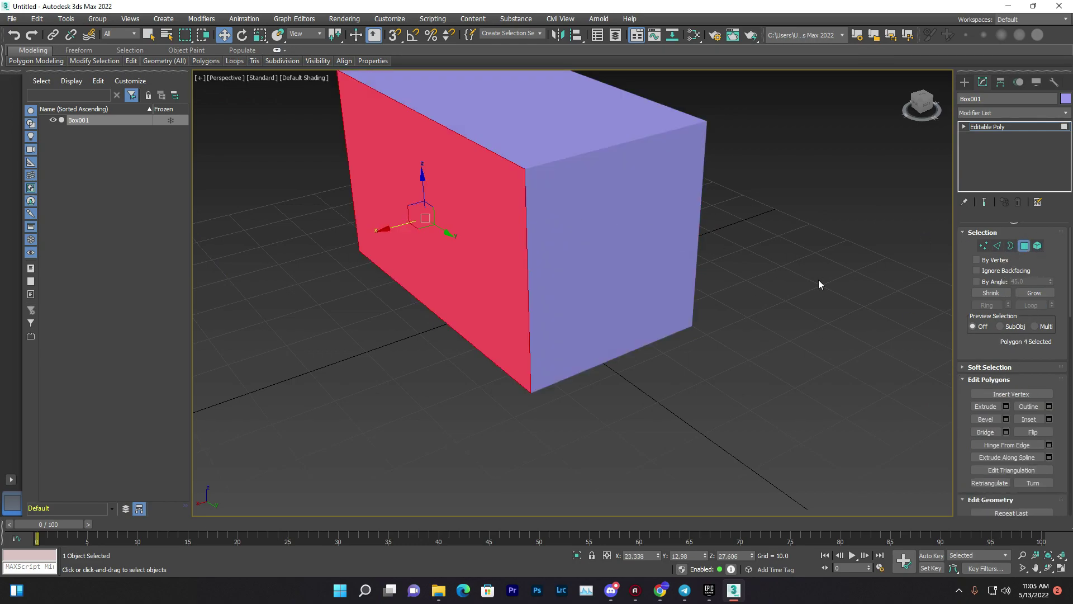
scroll(1000, 346, down, 3)
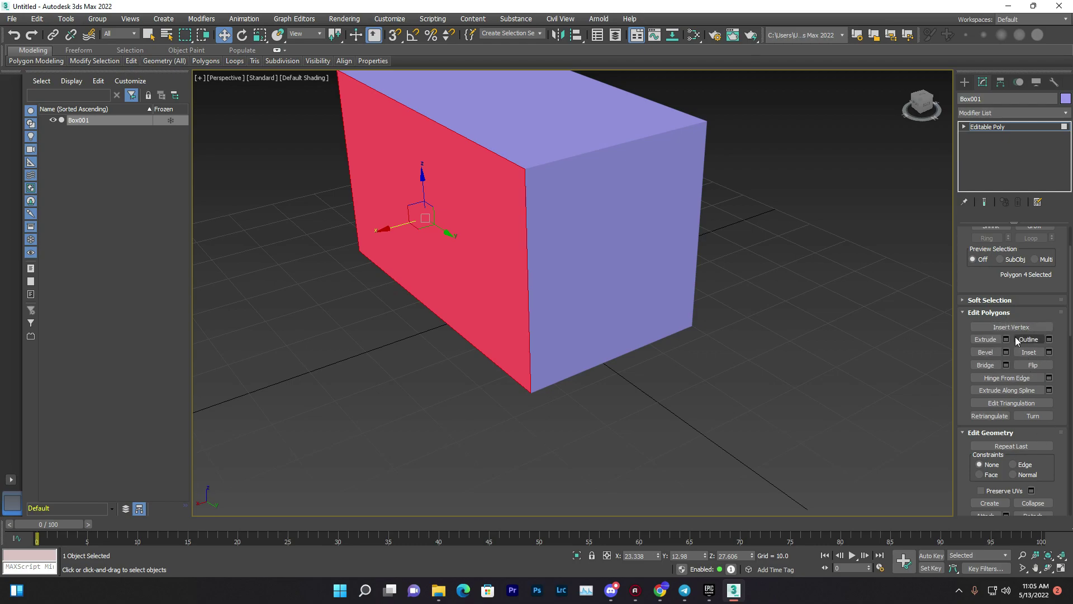
click(985, 340)
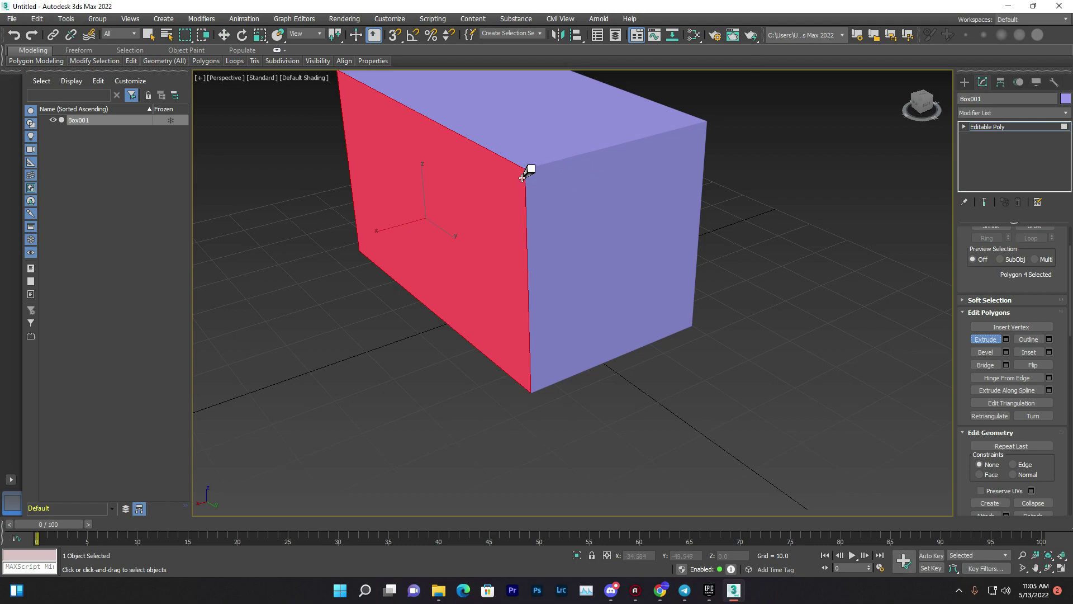
drag(520, 177, 625, 133)
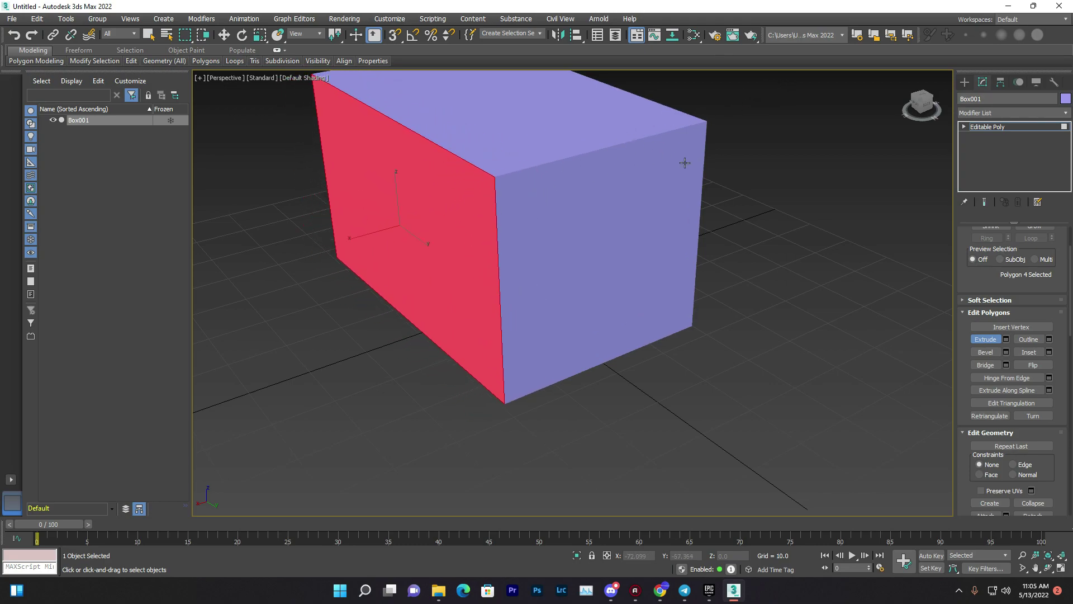
- Inset the long side face by a narrow margin and extrude the inner face inward to form a shallow recess
click(1029, 353)
drag(491, 183, 486, 189)
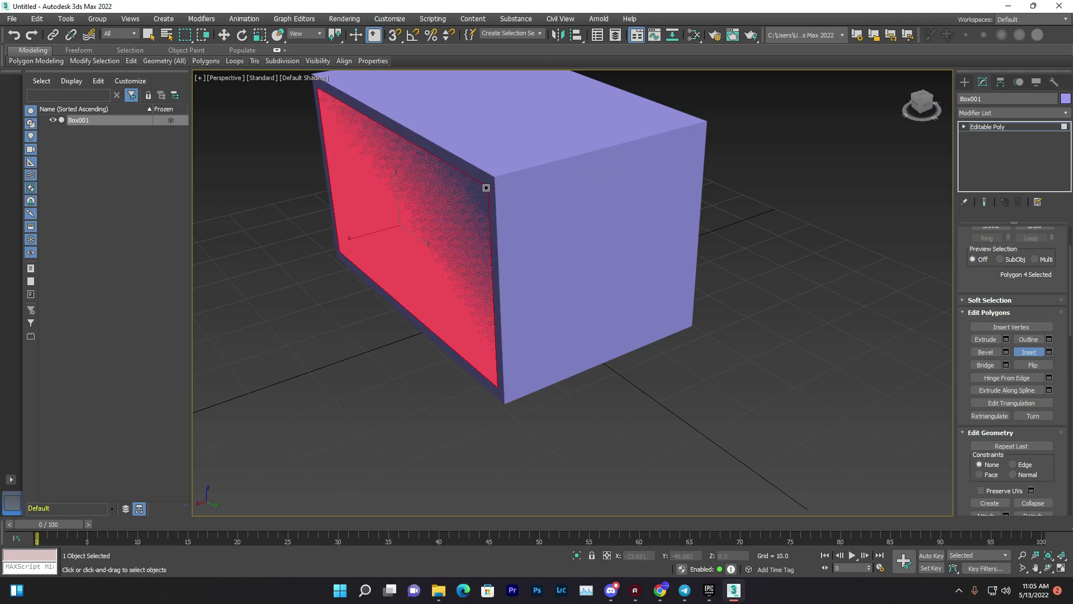
click(993, 342)
drag(386, 203, 343, 216)
click(901, 362)
- Bevel the box's large top face into a slightly smaller inner face with a narrow sloped rim
alt+middle_drag(571, 275, 709, 324)
click(985, 352)
click(624, 157)
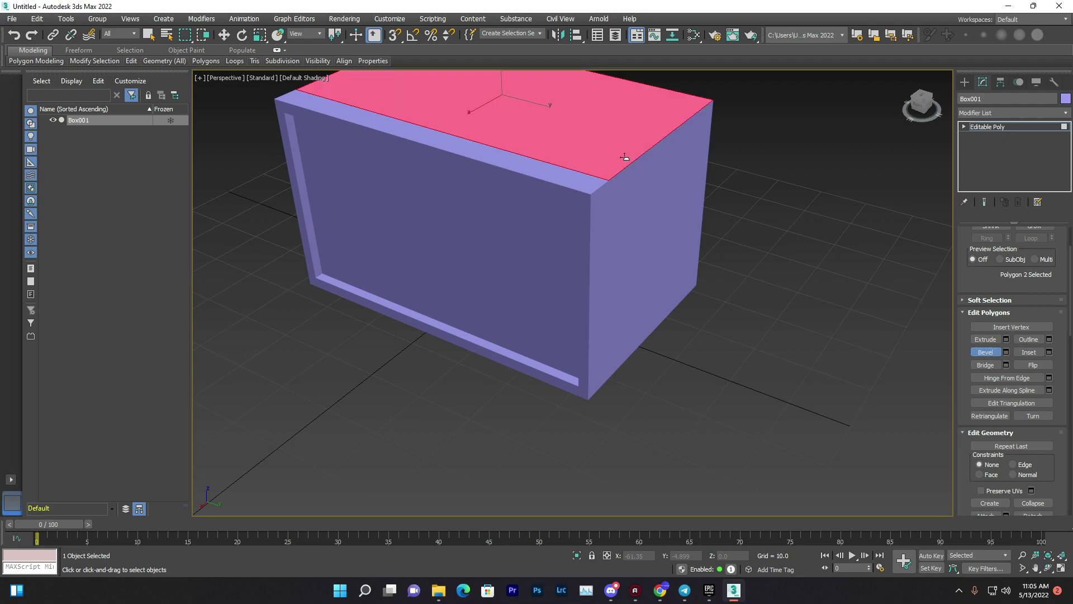
middle_drag(607, 137, 607, 192)
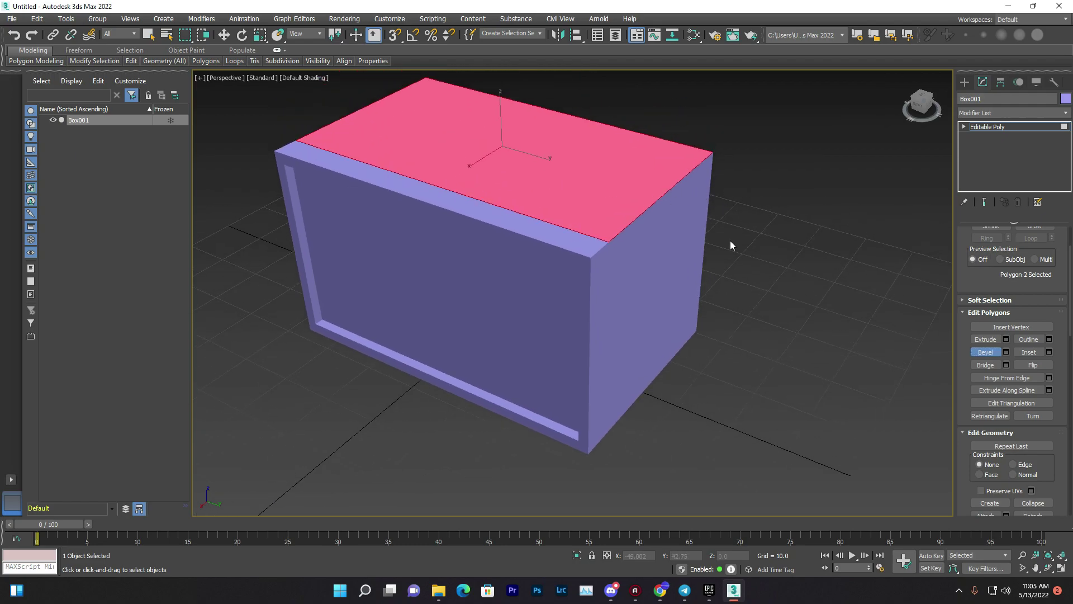
drag(584, 170, 481, 168)
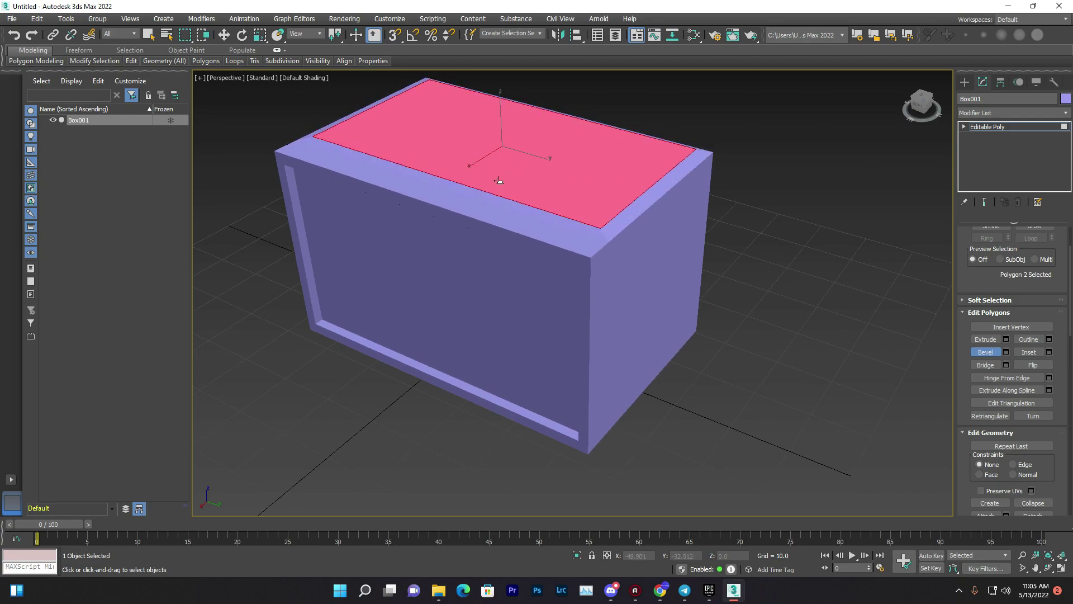
click(492, 178)
click(753, 302)
alt+middle_drag(753, 299, 784, 250)
alt+middle_drag(808, 292, 632, 232)
alt+middle_drag(575, 204, 662, 218)
click(985, 366)
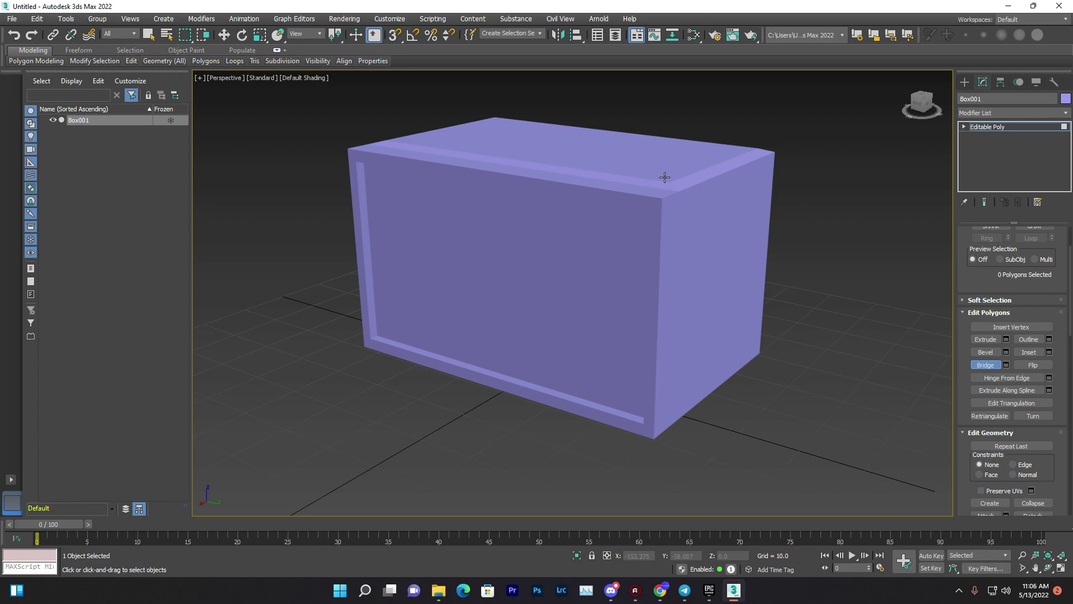
key(w)
- Delete the recessed side face and the beveled top face so the box is open on both sides
click(639, 168)
alt+middle_drag(763, 204, 636, 201)
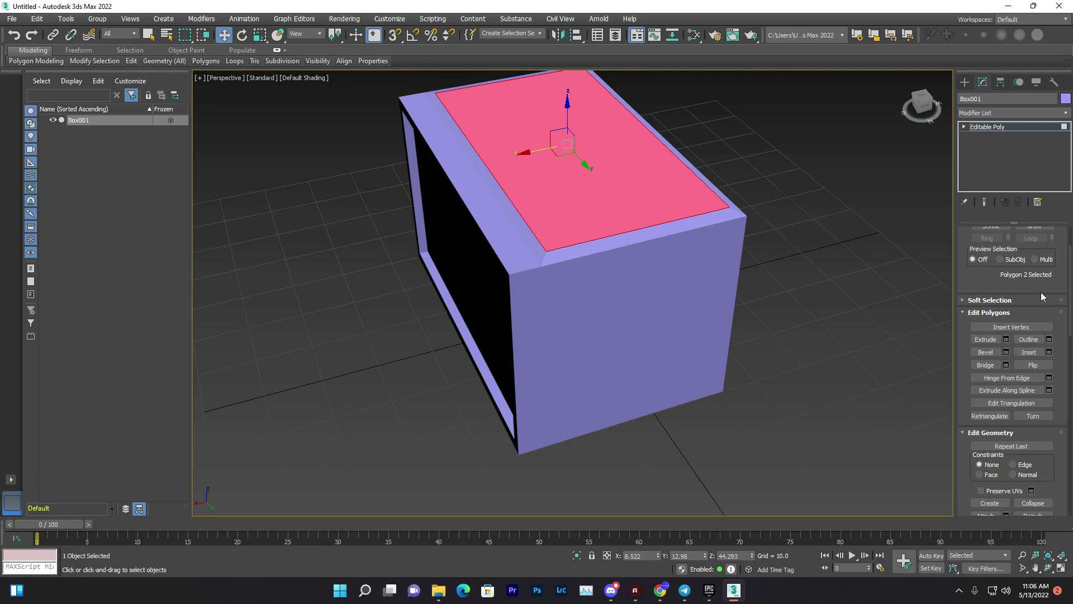
key(Delete)
alt+middle_drag(787, 176, 743, 159)
scroll(732, 159, up, 5)
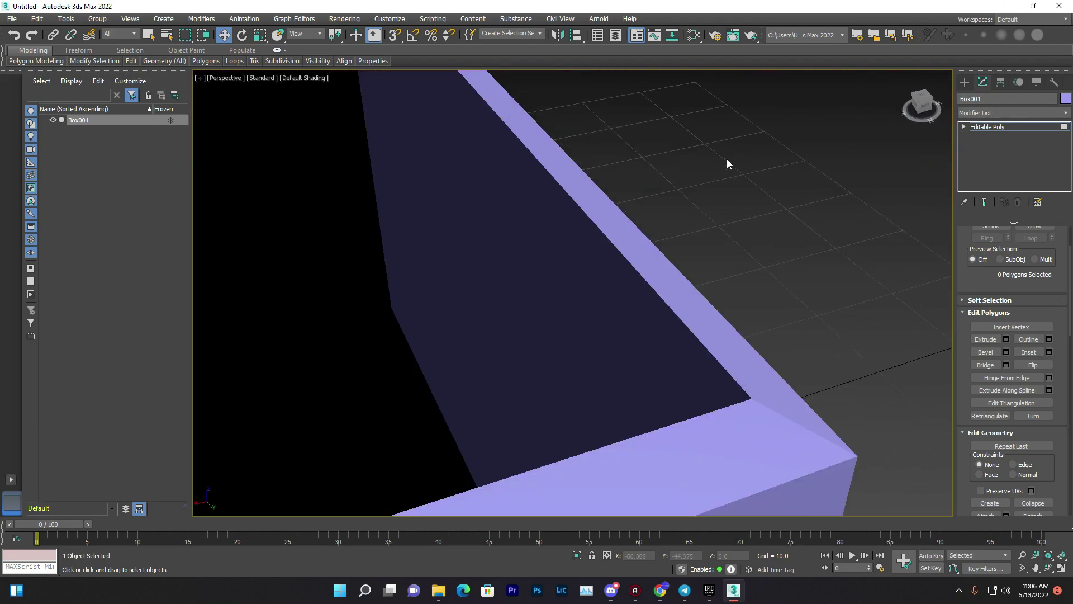
scroll(643, 273, down, 3)
scroll(388, 183, down, 4)
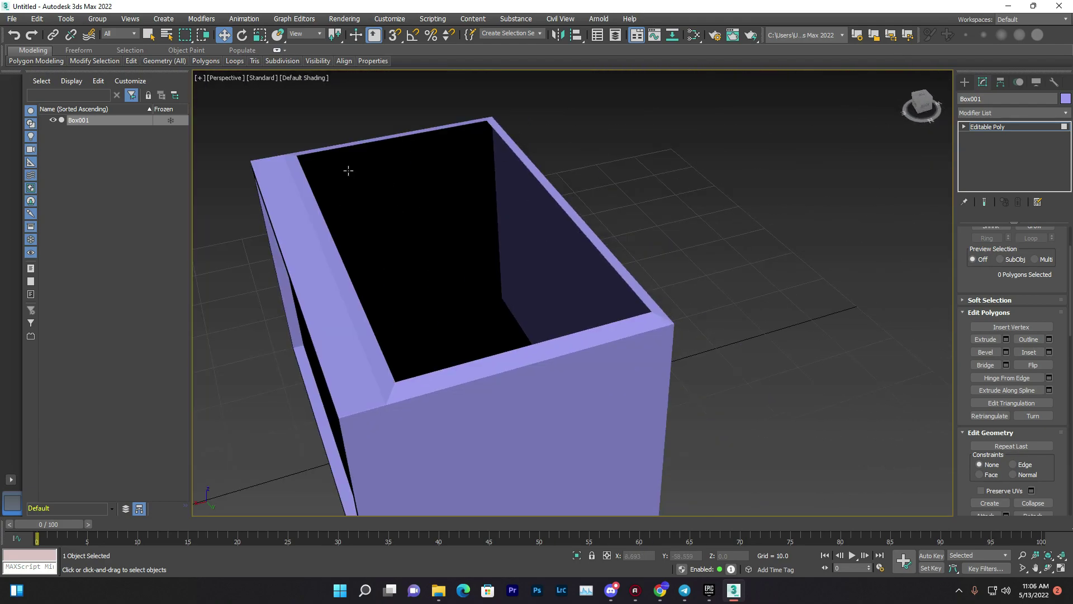
middle_drag(583, 230, 644, 223)
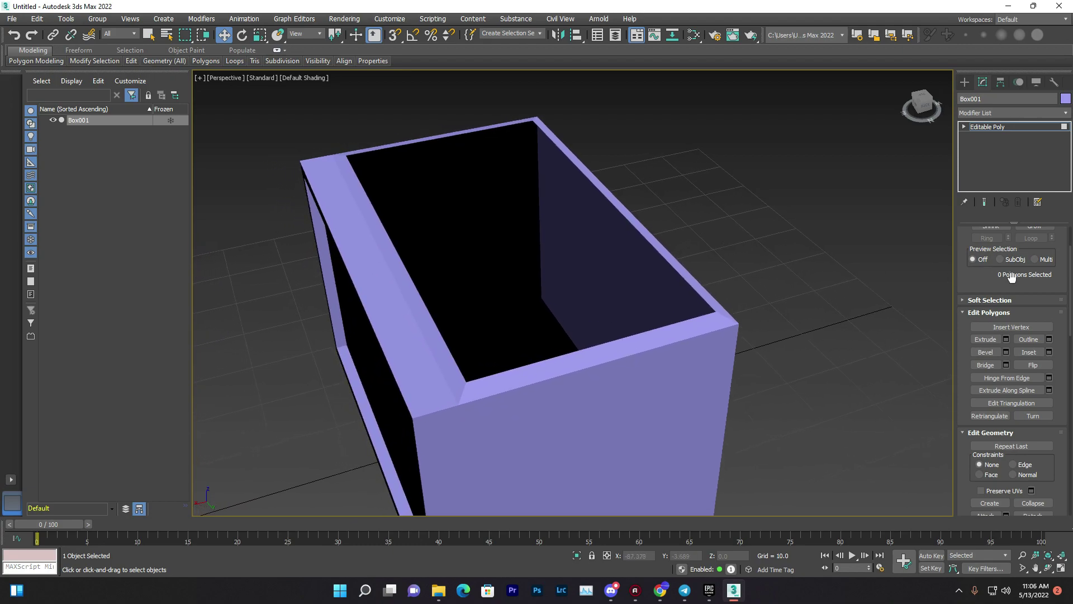
- Select the two opposite long edges of the box's top opening at Edge level and bridge them to close it
scroll(1008, 277, up, 2)
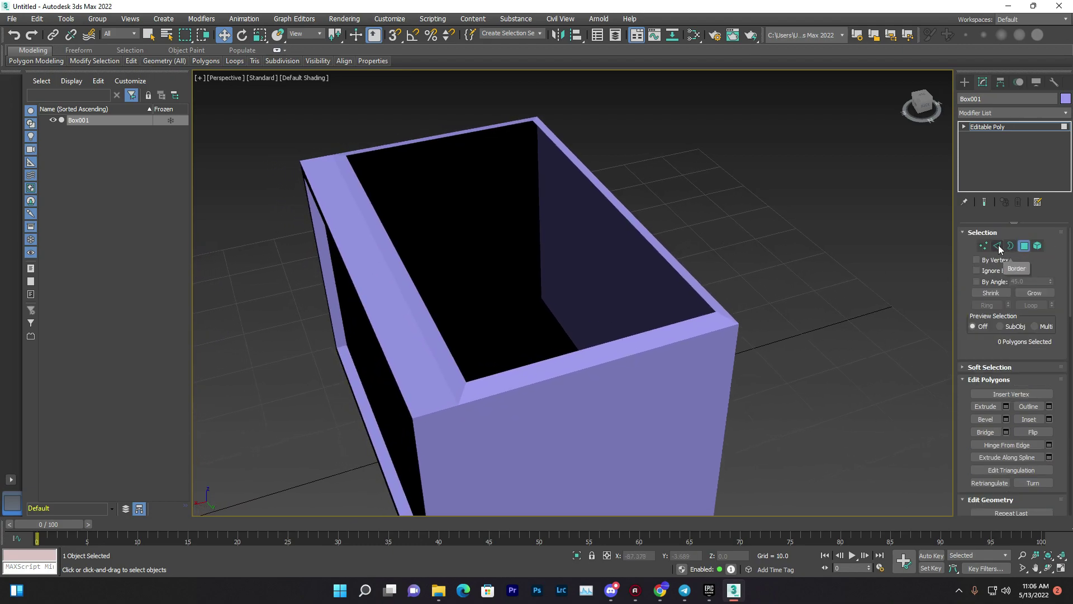
click(997, 245)
click(643, 241)
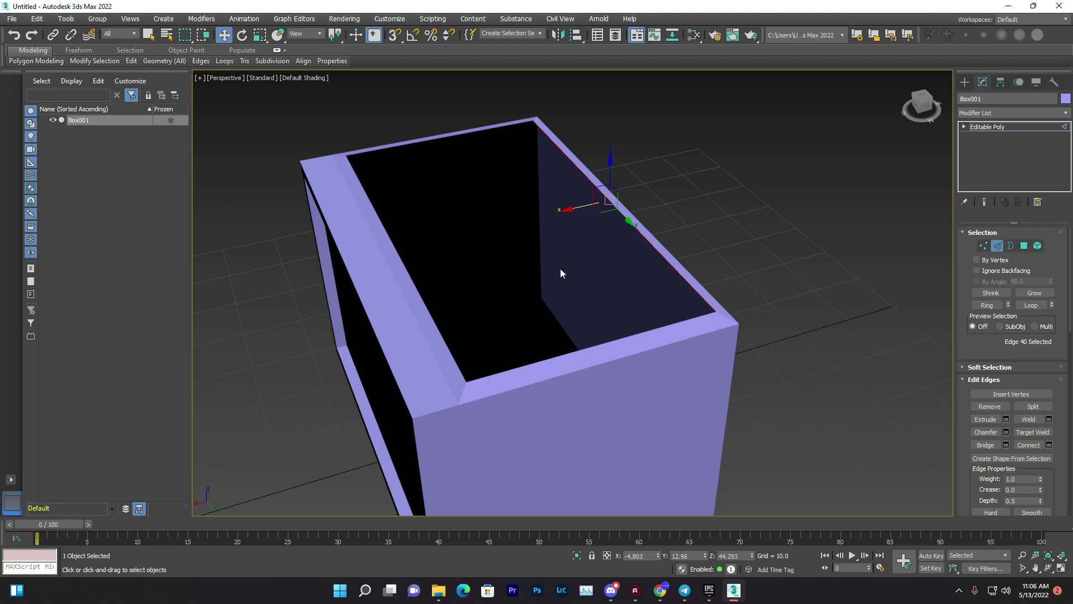
scroll(561, 273, down, 2)
scroll(603, 290, up, 8)
middle_drag(568, 292, 406, 233)
scroll(640, 278, down, 2)
ctrl+click(384, 209)
scroll(505, 218, down, 6)
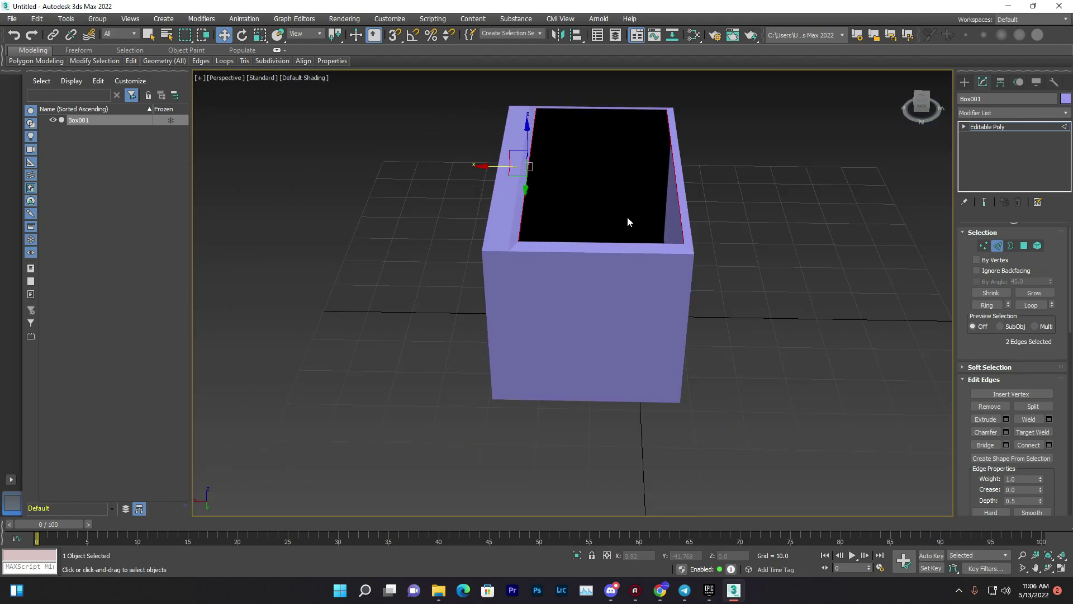
alt+middle_drag(649, 230, 643, 248)
scroll(995, 349, down, 1)
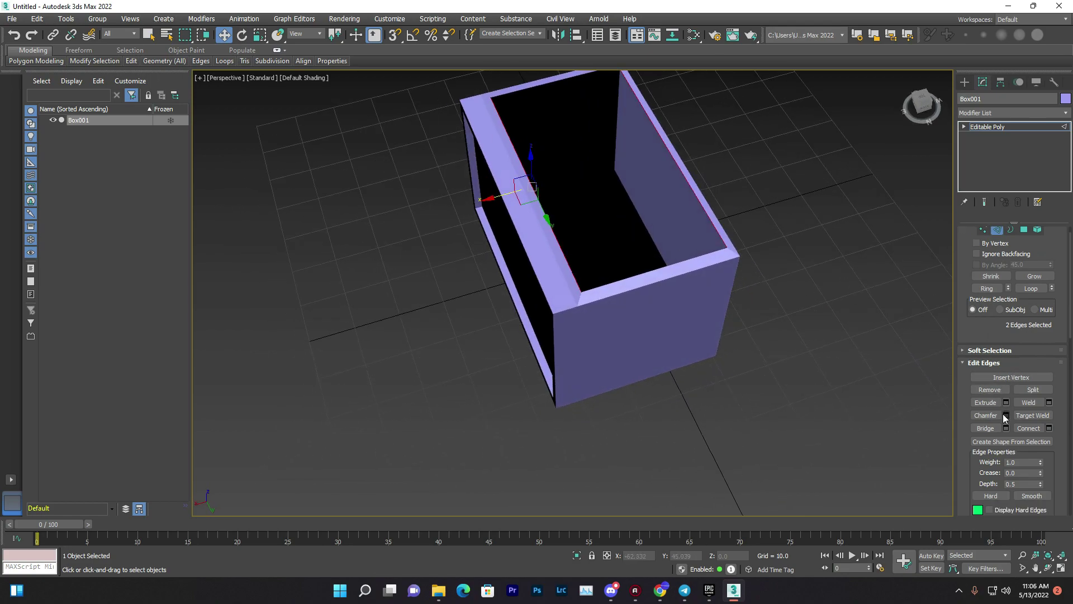
click(984, 411)
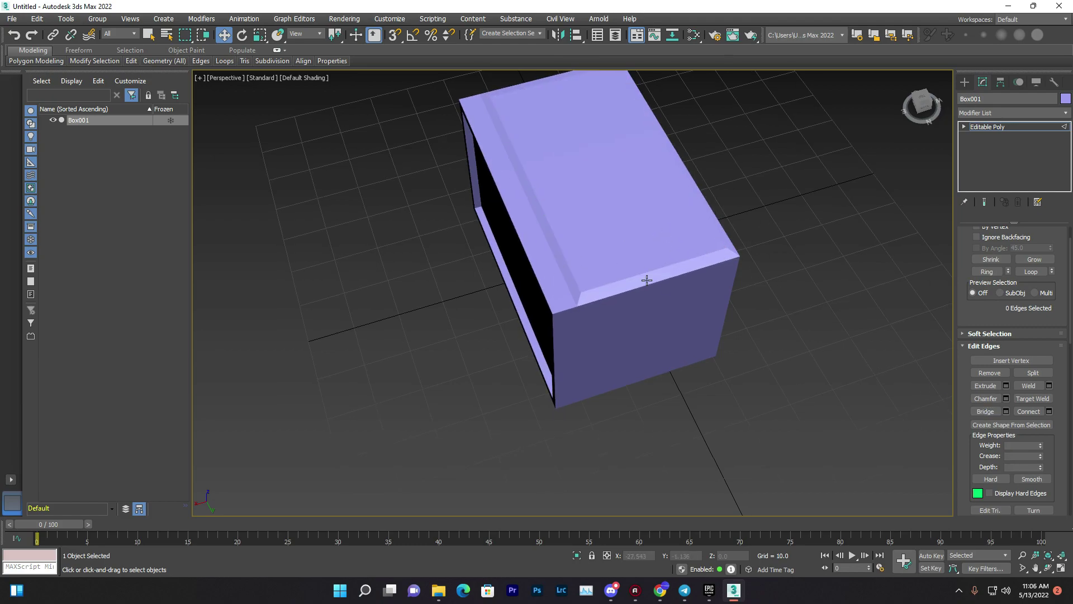
alt+middle_drag(647, 281, 659, 243)
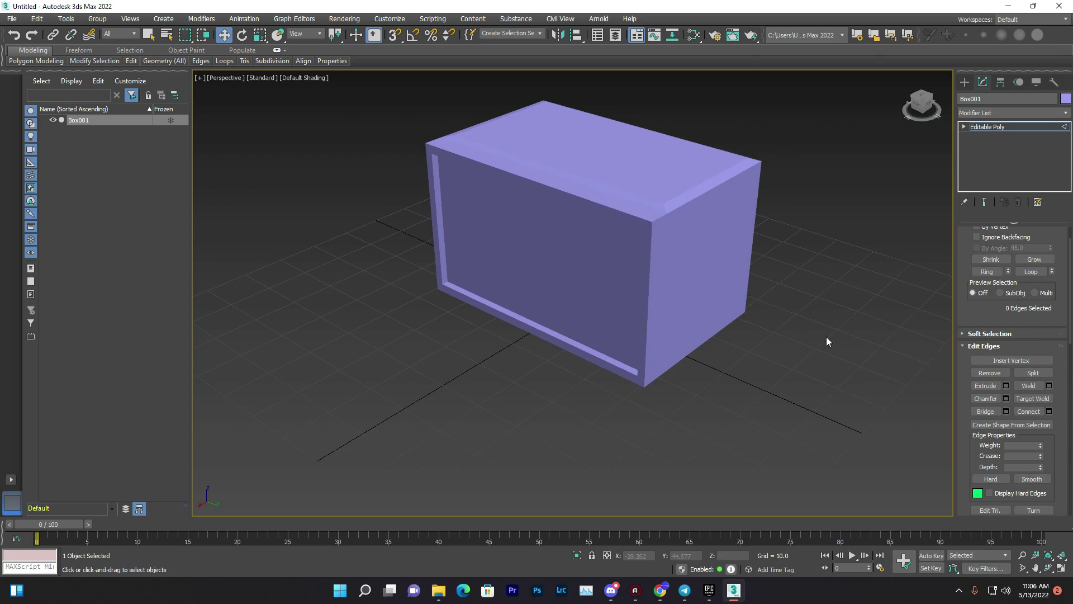
- Select the box's large top polygon at Polygon level and extrude it slightly upward
click(984, 398)
drag(978, 283, 978, 316)
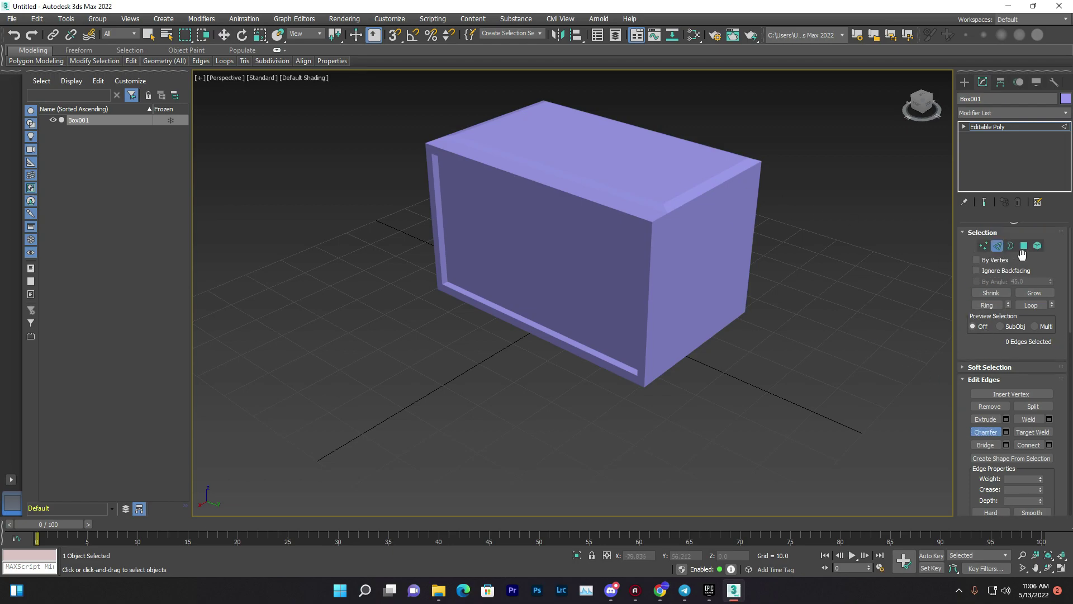
click(1024, 245)
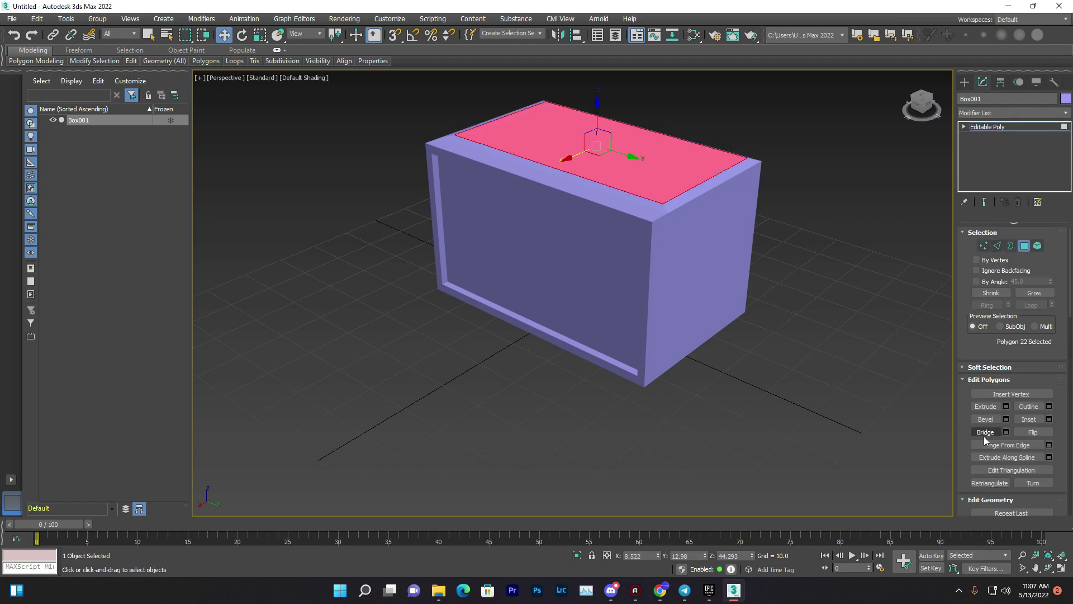
click(1006, 407)
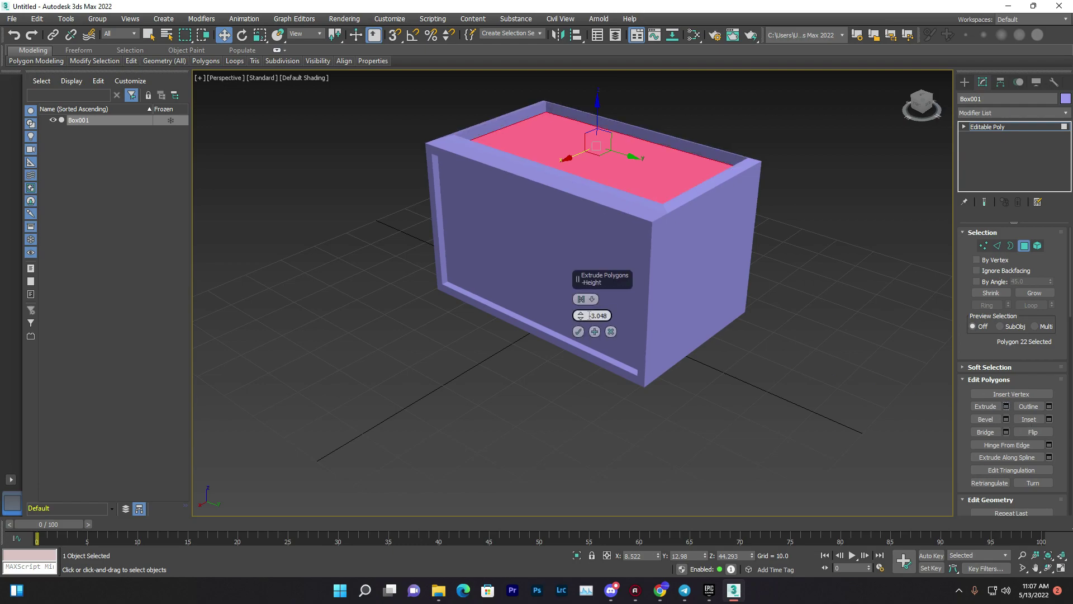
mouse_move(581, 319)
mouse_down()
mouse_move(580, 340)
mouse_move(573, 285)
mouse_move(571, 305)
mouse_up()
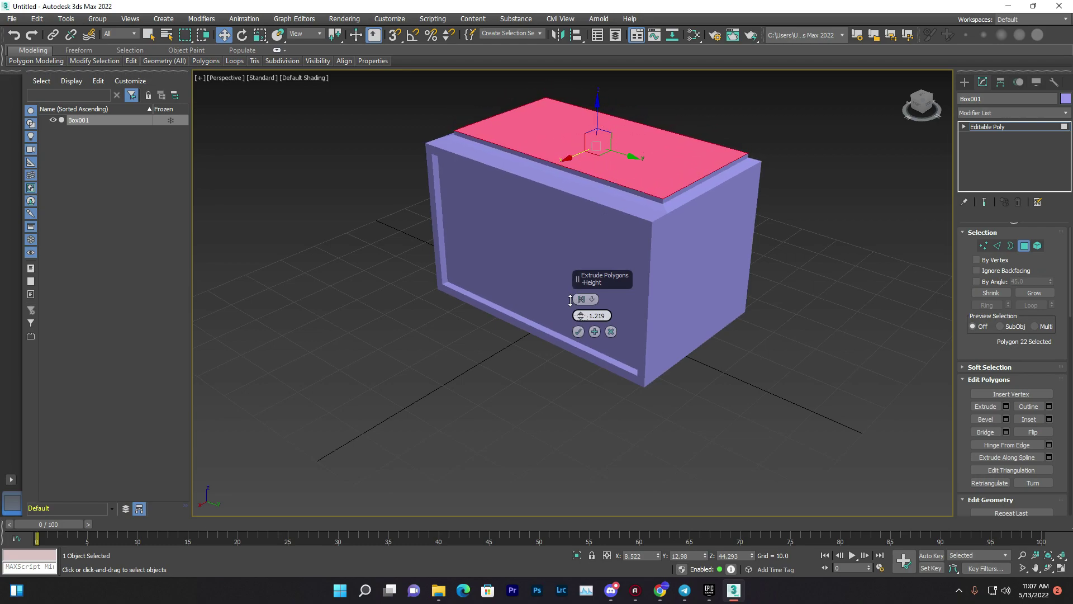
click(577, 331)
- Scale the raised top polygon down uniformly so its rim slopes inward, and deselect it
click(835, 231)
click(665, 157)
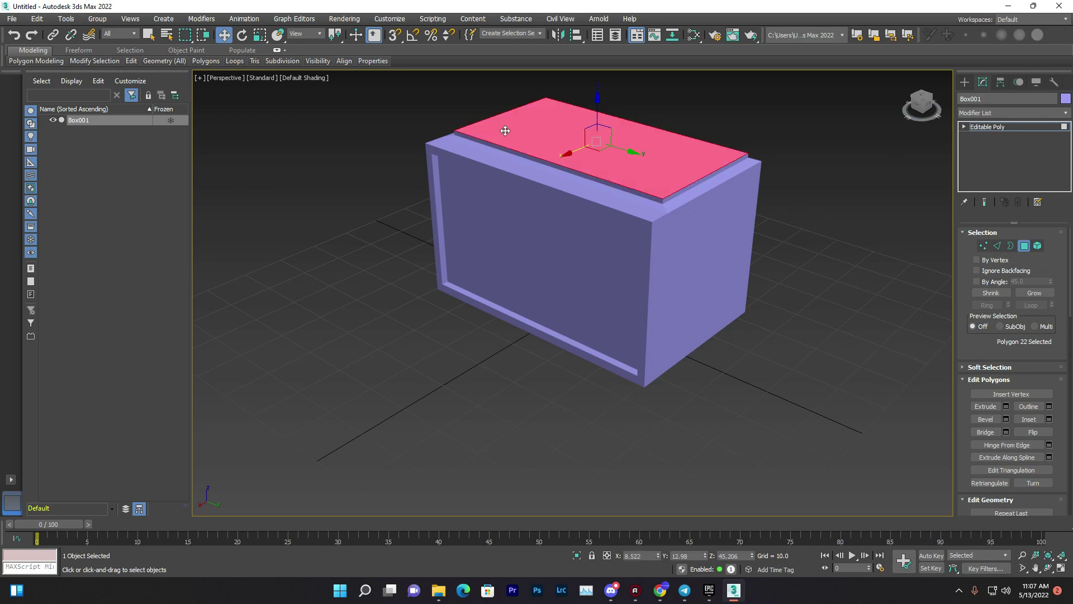
key(r)
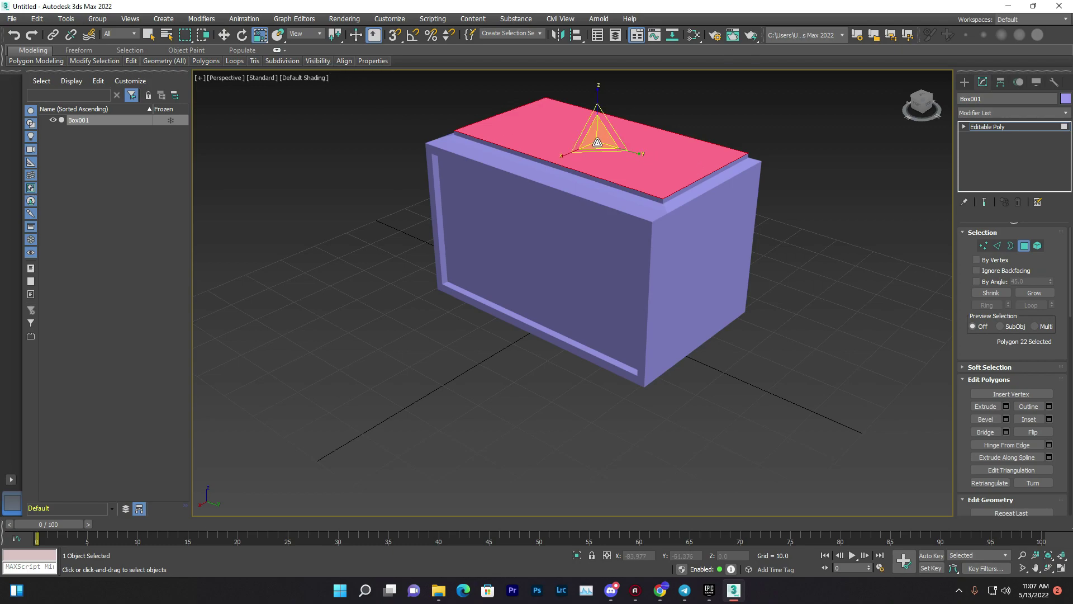
drag(608, 141, 578, 152)
key(w)
key(ctrl+d)
alt+middle_drag(711, 244, 625, 328)
scroll(978, 425, down, 5)
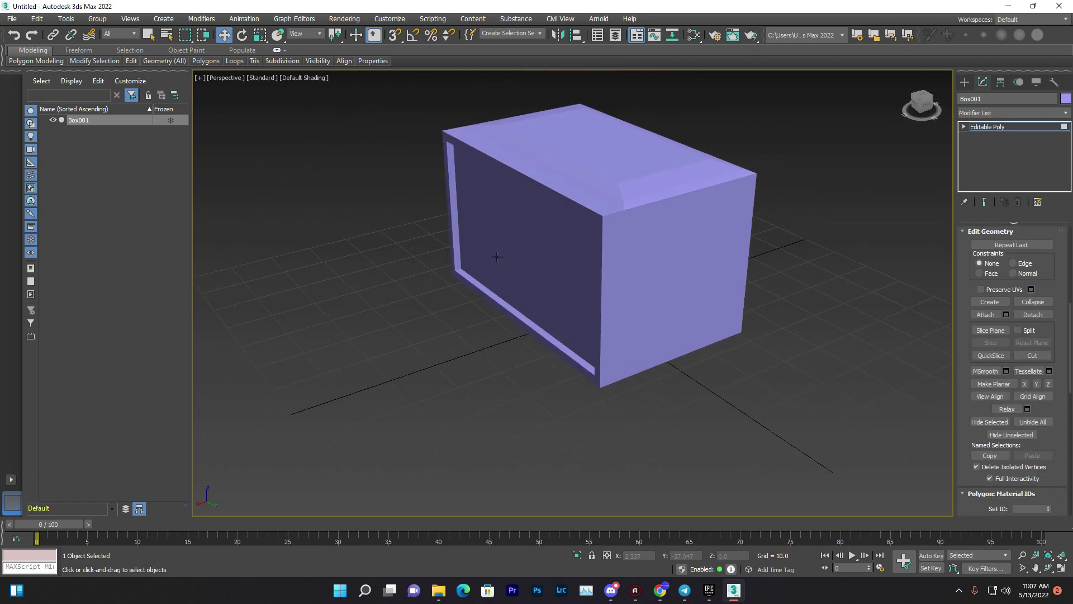
- Select the narrow strip polygon along the long upper edge above the framed side face
key(4)
key(4)
key(4)
key(4)
click(475, 150)
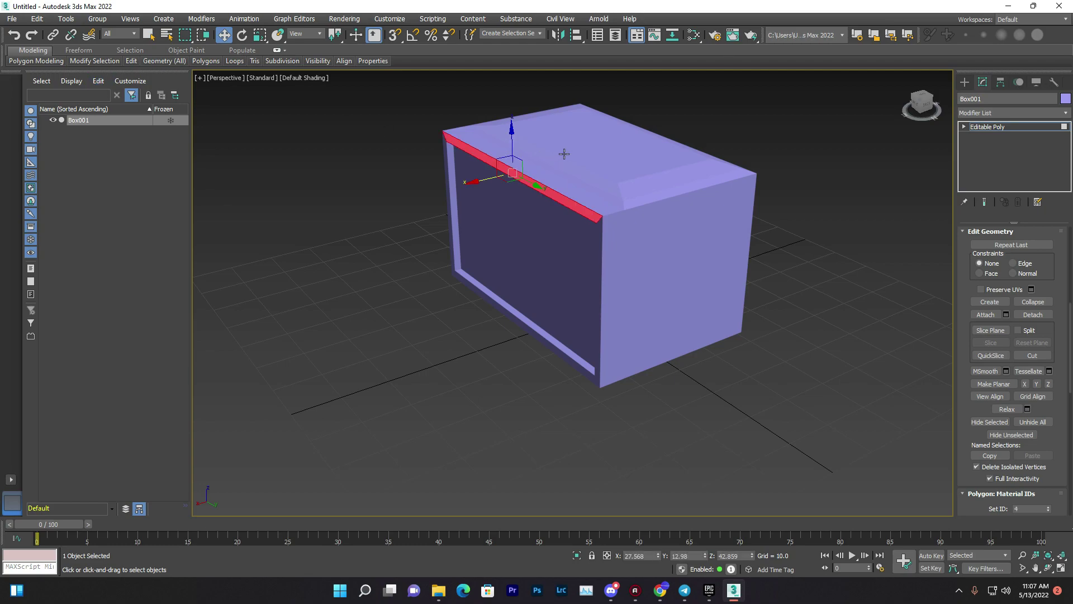
- Leave sub-object editing and move the whole box along the X axis to about X -32.6
click(965, 82)
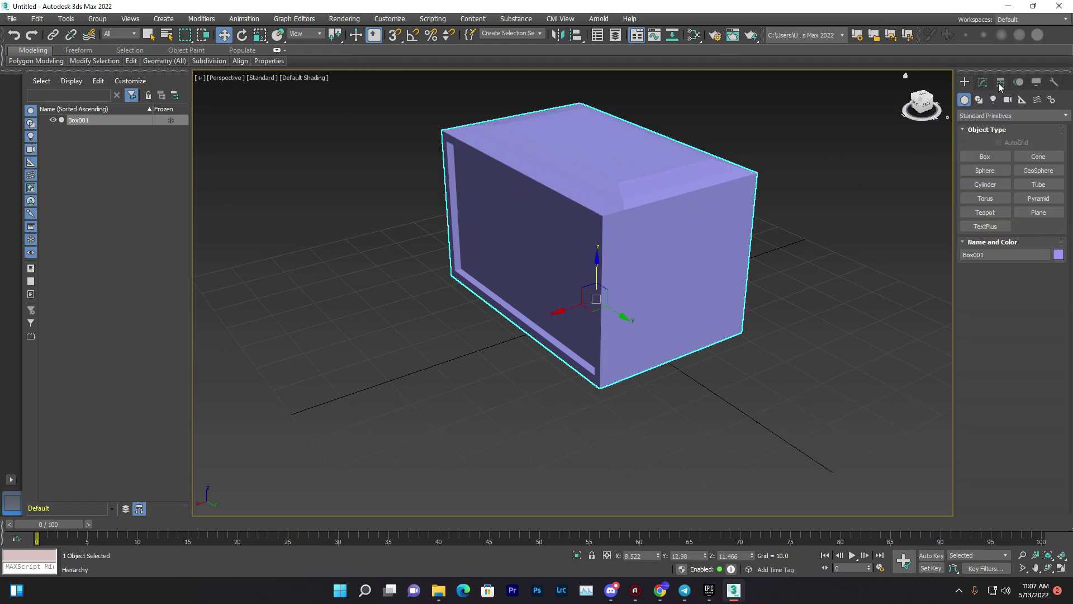
click(978, 84)
click(970, 84)
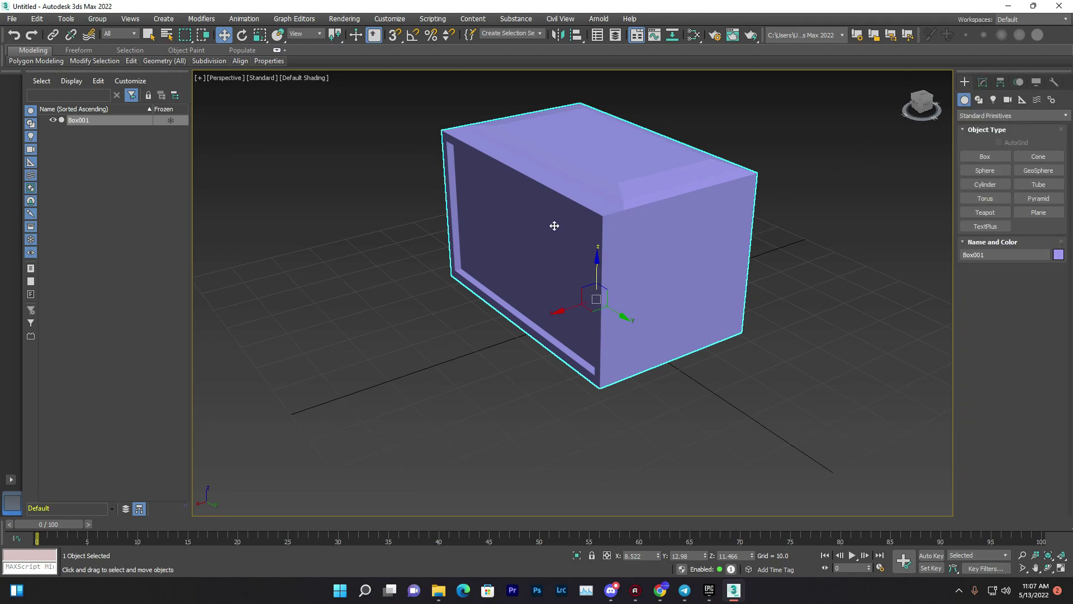
drag(555, 317, 600, 292)
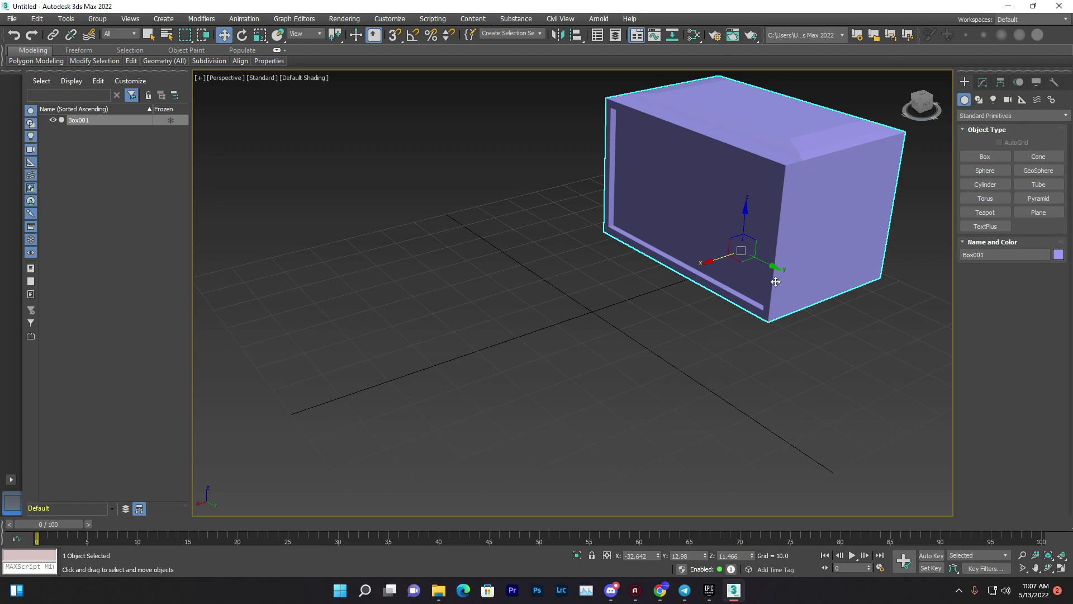
- Clone the box along the X axis to about X 42.8 as one independent copy named Box002
drag(705, 262, 412, 352)
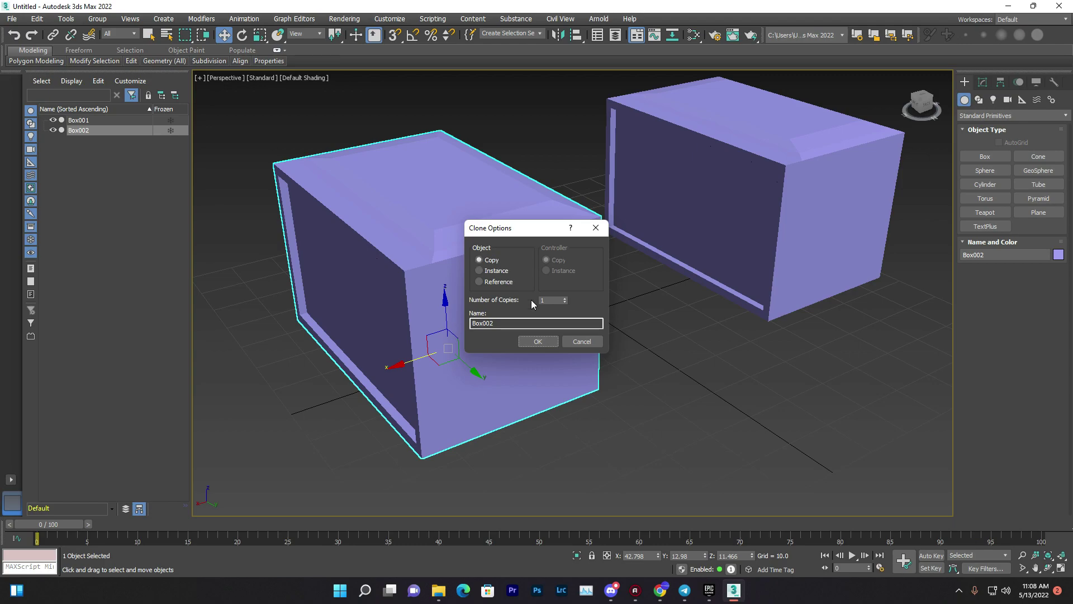
click(501, 322)
click(545, 346)
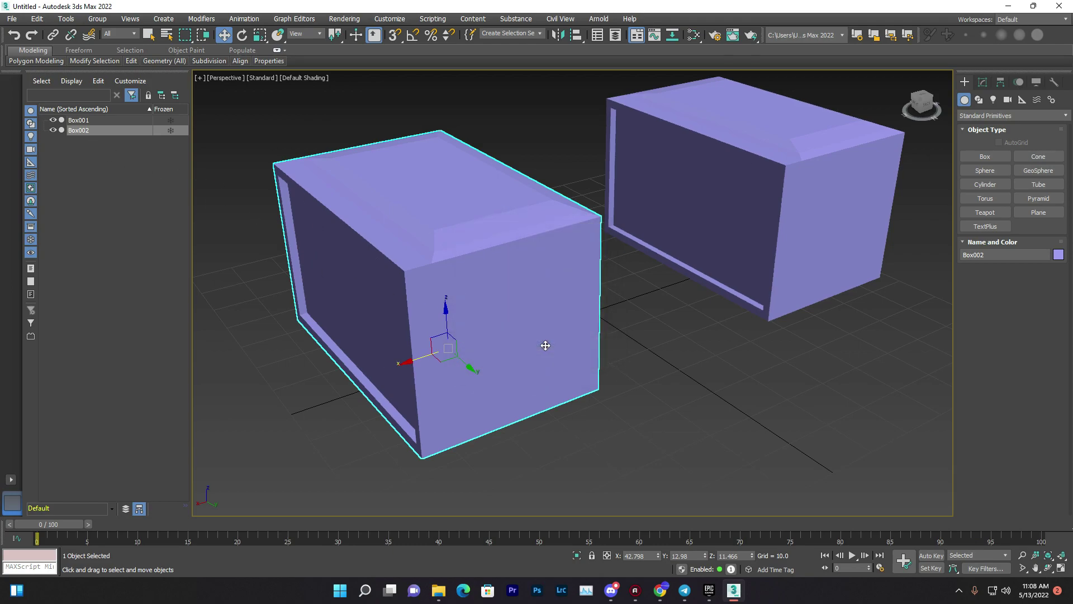
- Select the original box and its copy alternately to check whether they are separate objects
click(728, 334)
click(721, 291)
click(519, 236)
click(764, 168)
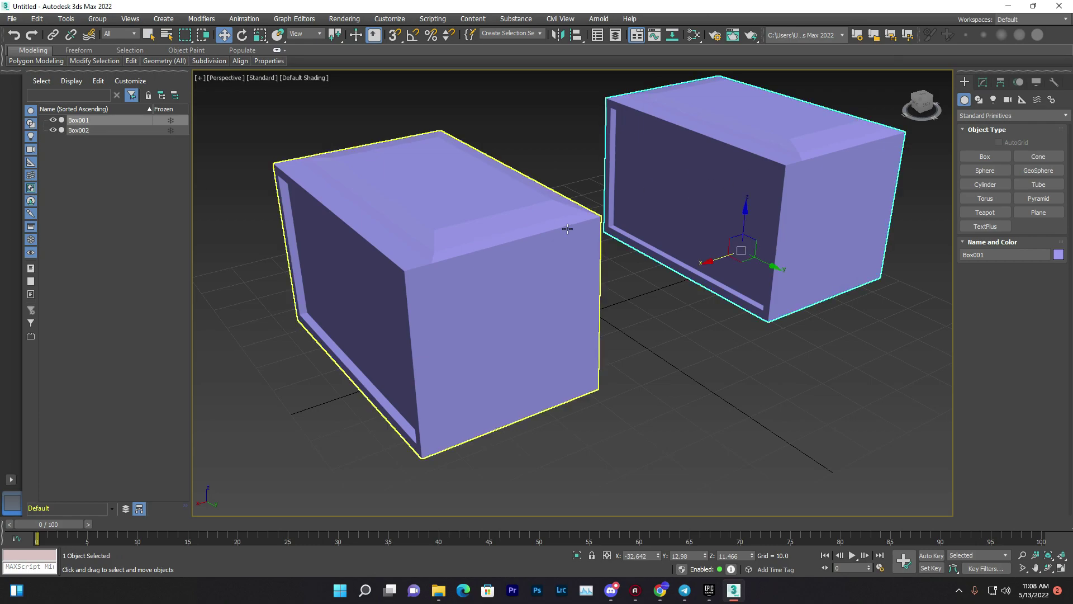
click(566, 229)
click(804, 231)
click(560, 269)
click(770, 187)
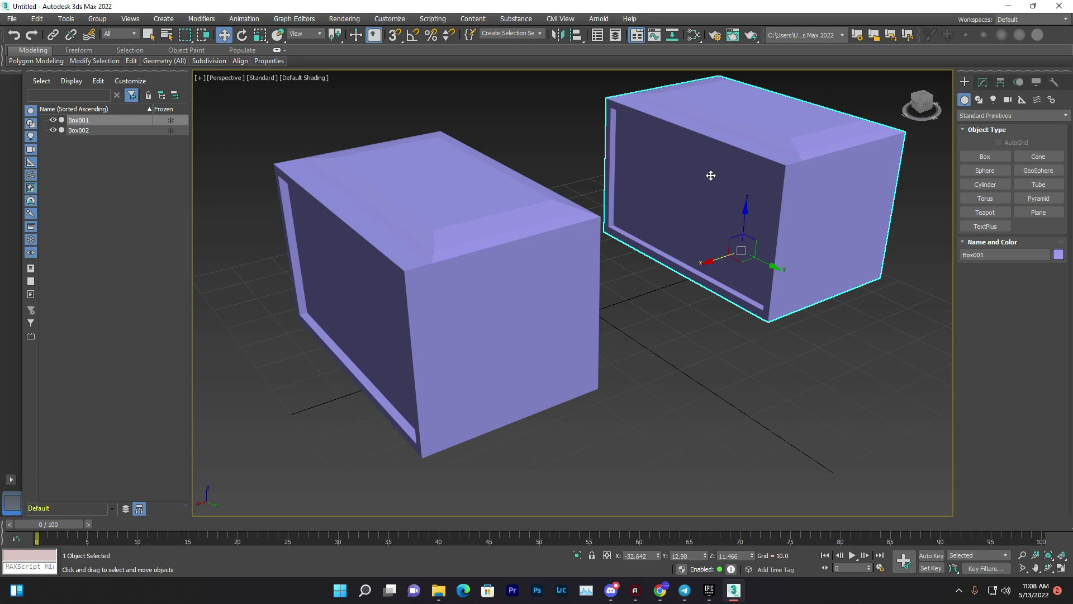
- Attach Box002 to Box001 in the Editable Poly geometry settings, then end the Attach command and clear the vertex selection
click(985, 82)
scroll(1013, 412, down, 5)
scroll(1012, 411, up, 2)
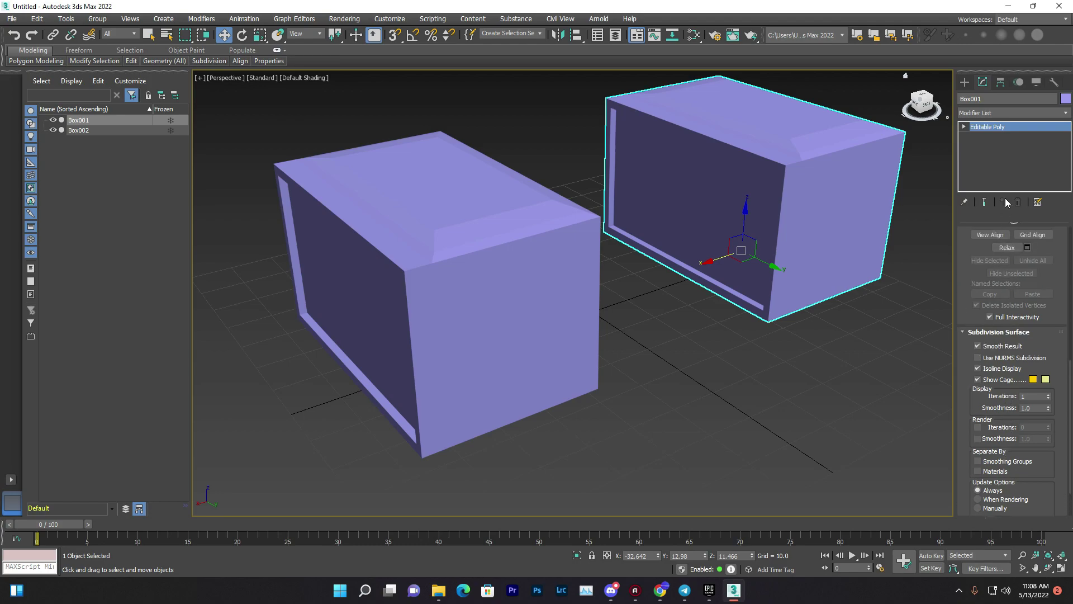
key(1)
scroll(1004, 413, down, 3)
scroll(1016, 352, down, 5)
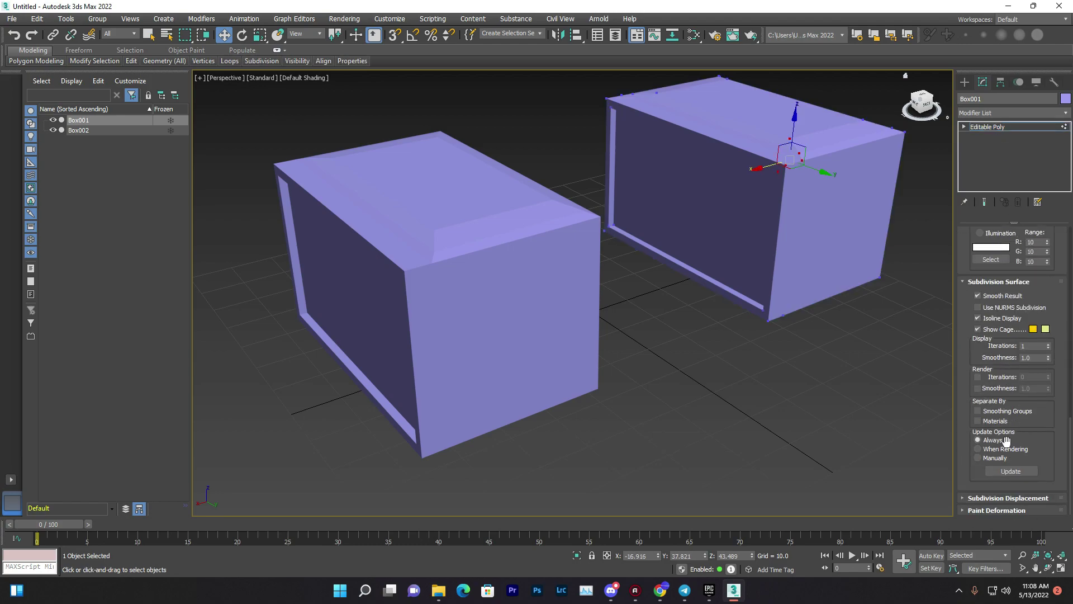
scroll(1006, 441, up, 3)
scroll(1006, 380, up, 2)
scroll(1005, 381, up, 1)
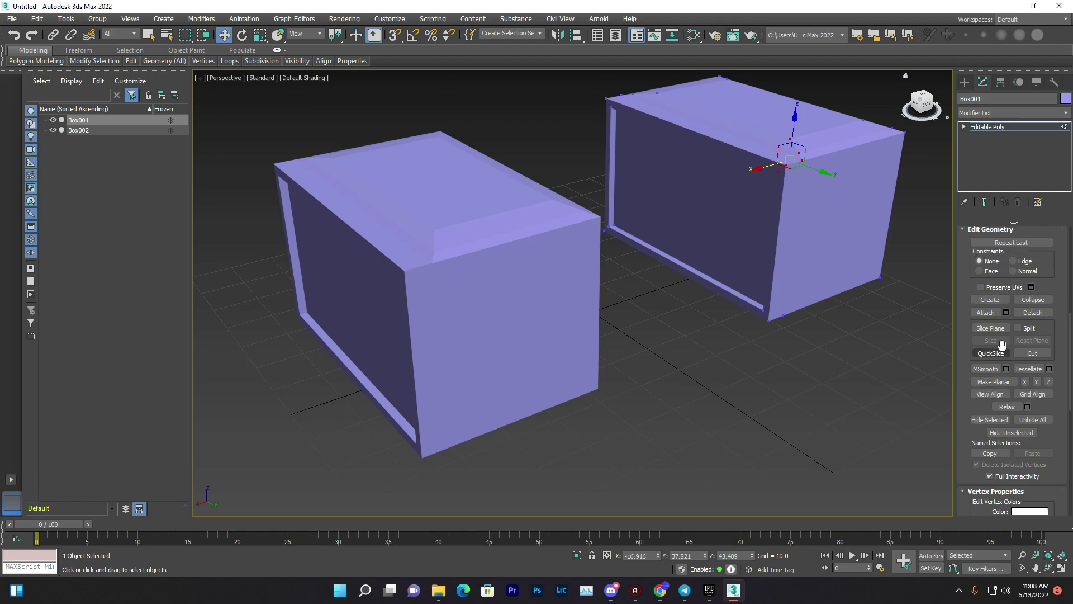
click(985, 312)
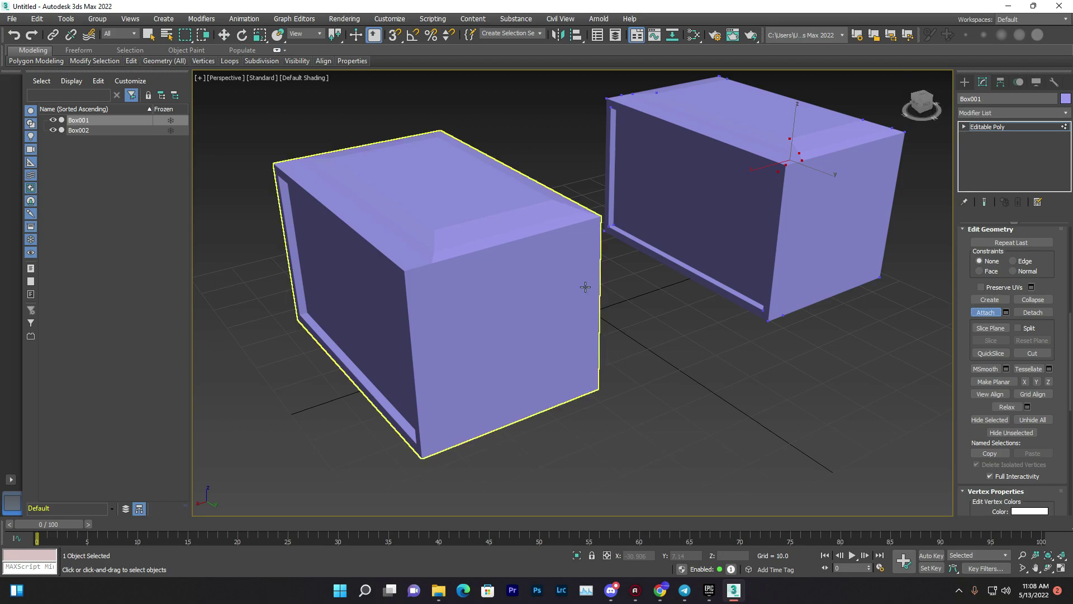
click(457, 237)
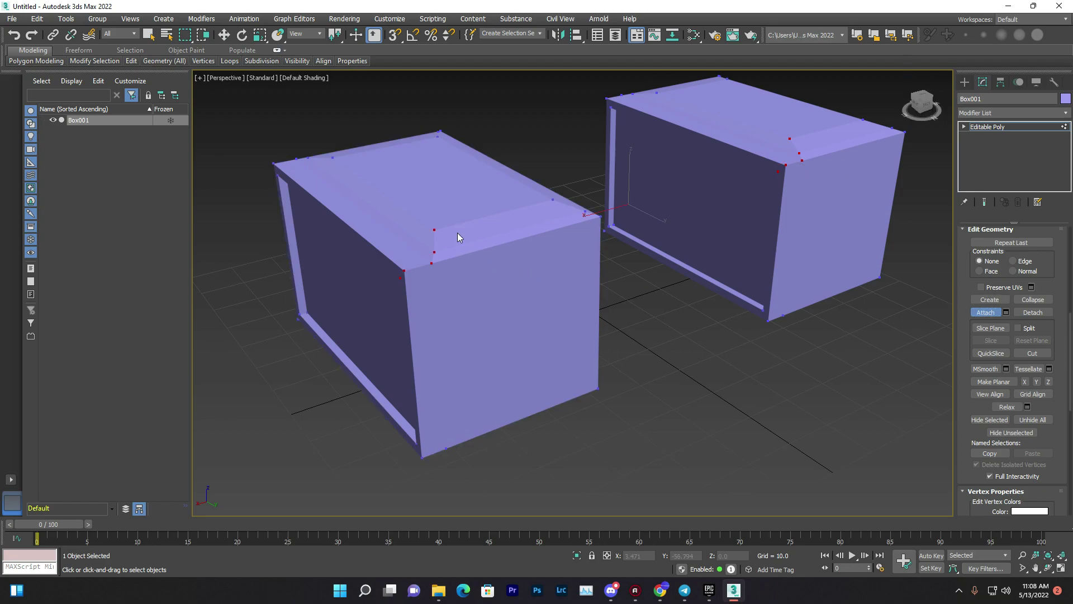
click(986, 312)
click(722, 406)
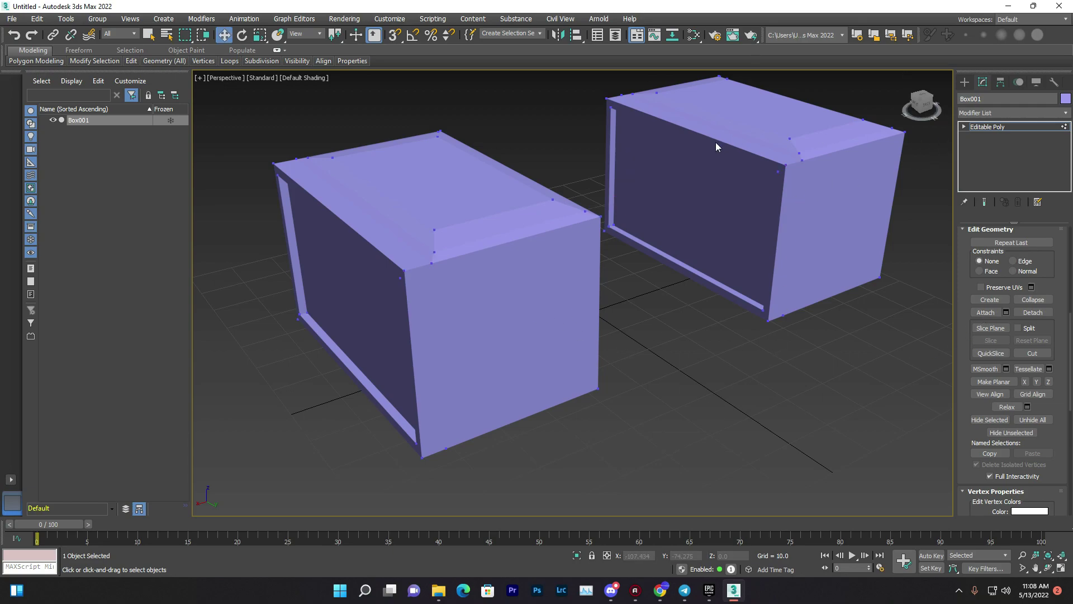
- Leave vertex editing and convert the combined two-box object to Editable Poly
click(793, 135)
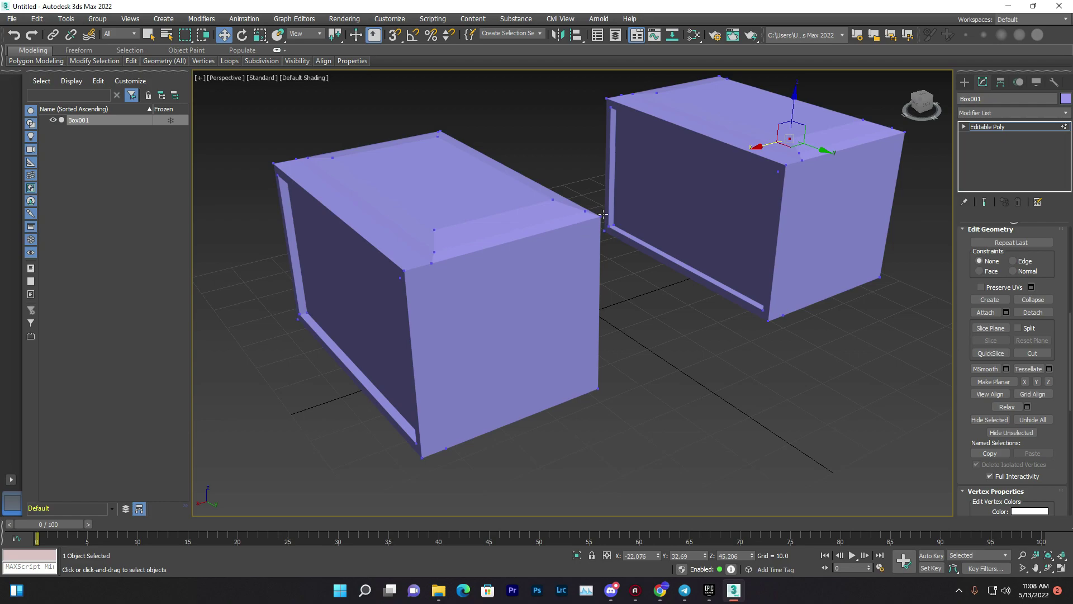
click(967, 83)
middle_drag(708, 256, 737, 339)
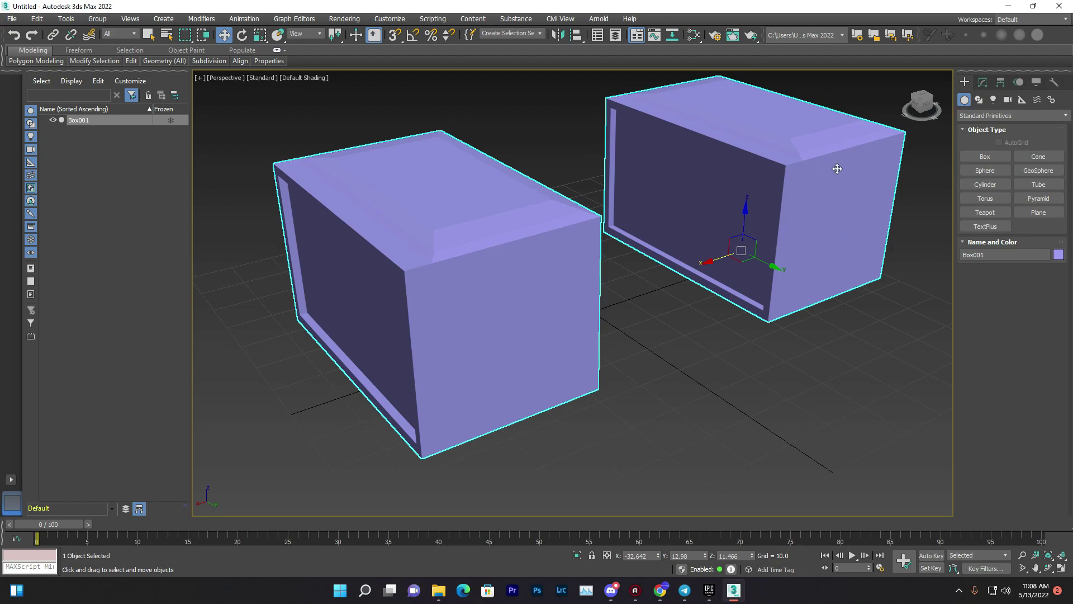
right_click(771, 159)
alt+middle_drag(709, 318, 743, 313)
right_click(767, 175)
mouse_move(780, 288)
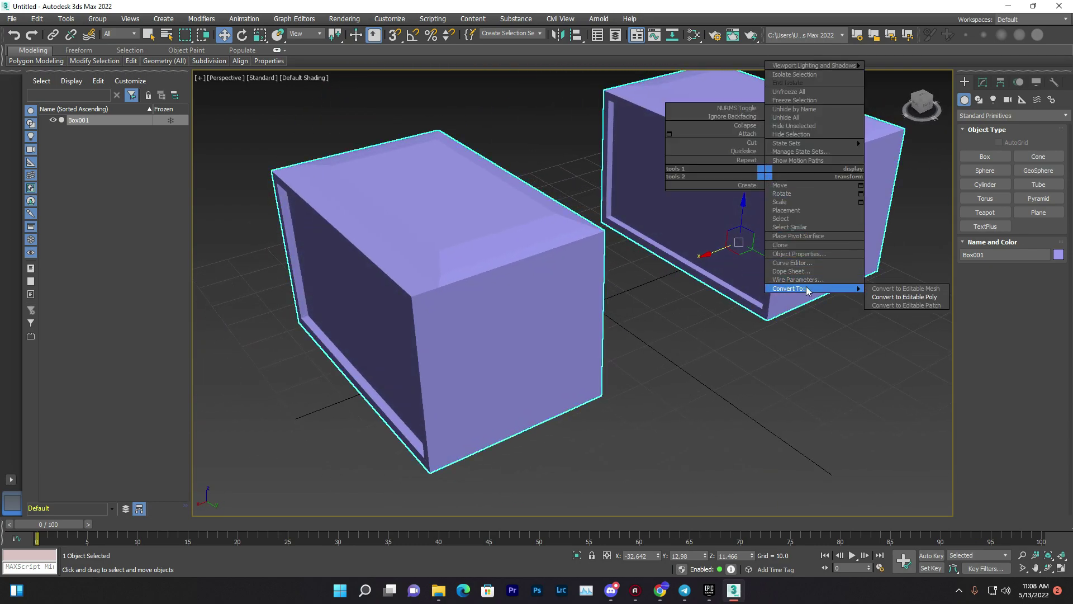
click(894, 296)
- Examine the Editable Poly settings of the combined object and check whether both boxes select as one
scroll(1037, 348, down, 3)
scroll(994, 380, up, 5)
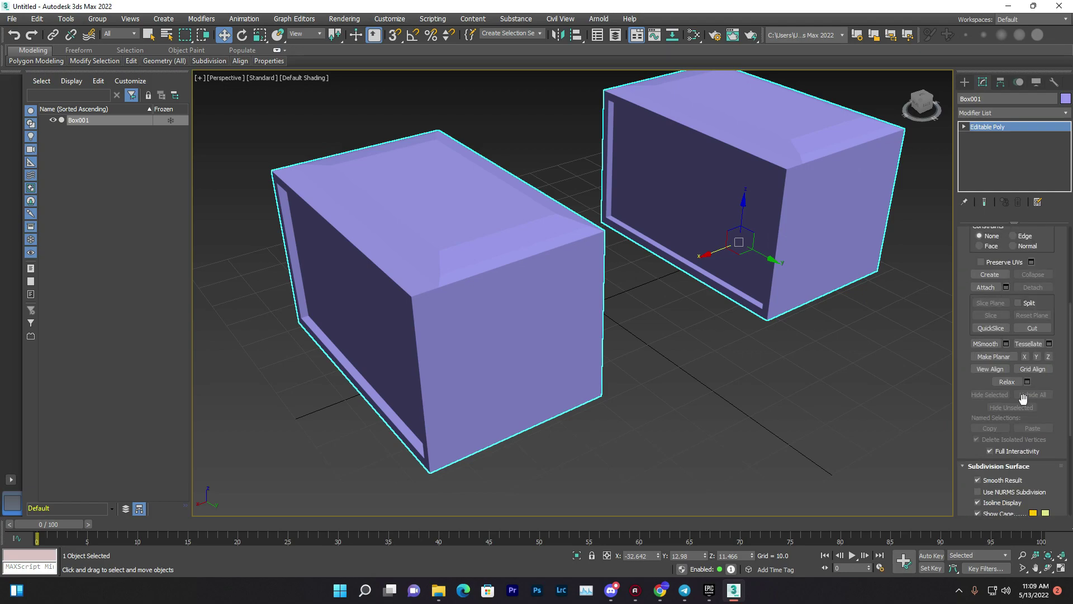
scroll(1024, 398, down, 3)
scroll(1017, 414, down, 4)
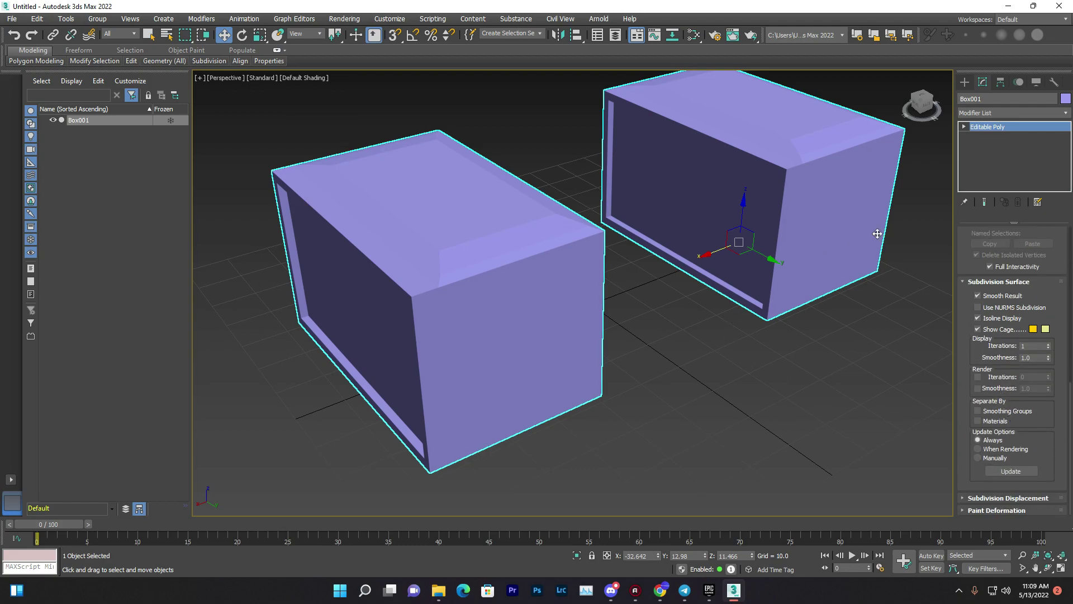
scroll(1045, 305, up, 8)
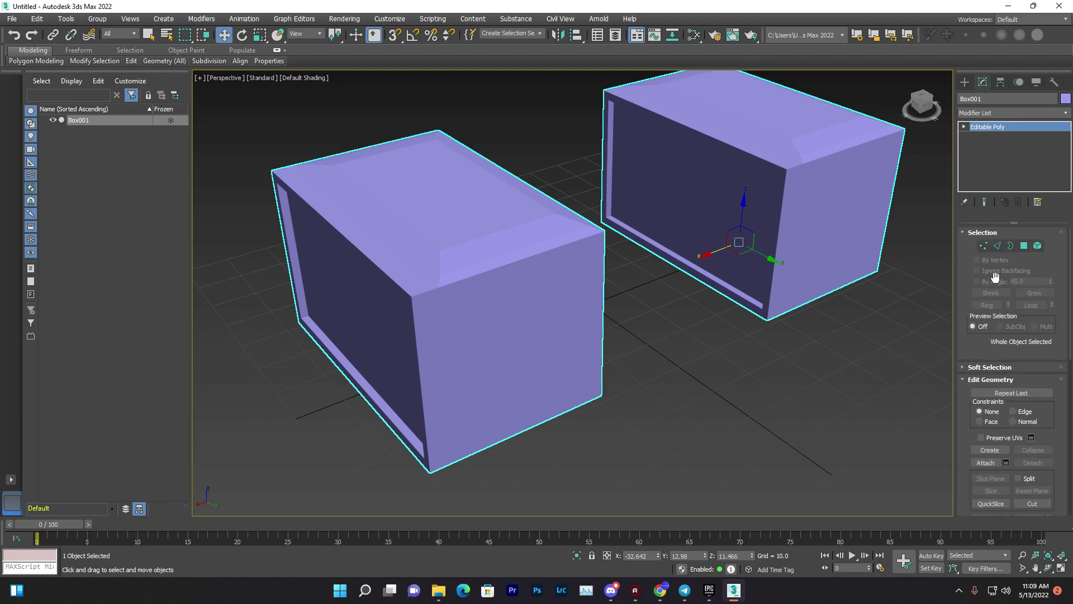
click(817, 324)
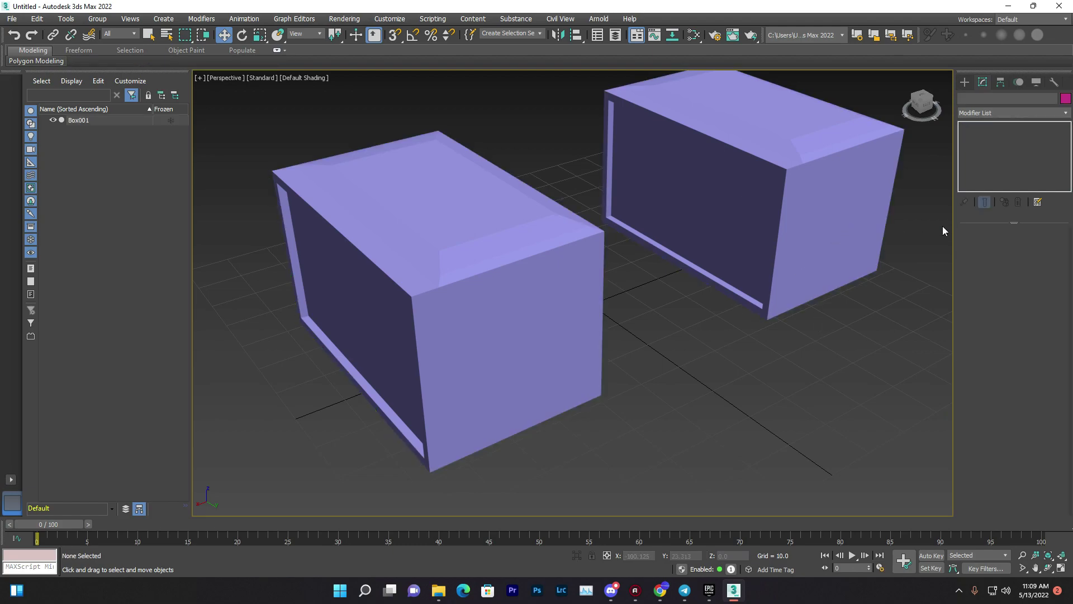
click(850, 196)
click(965, 82)
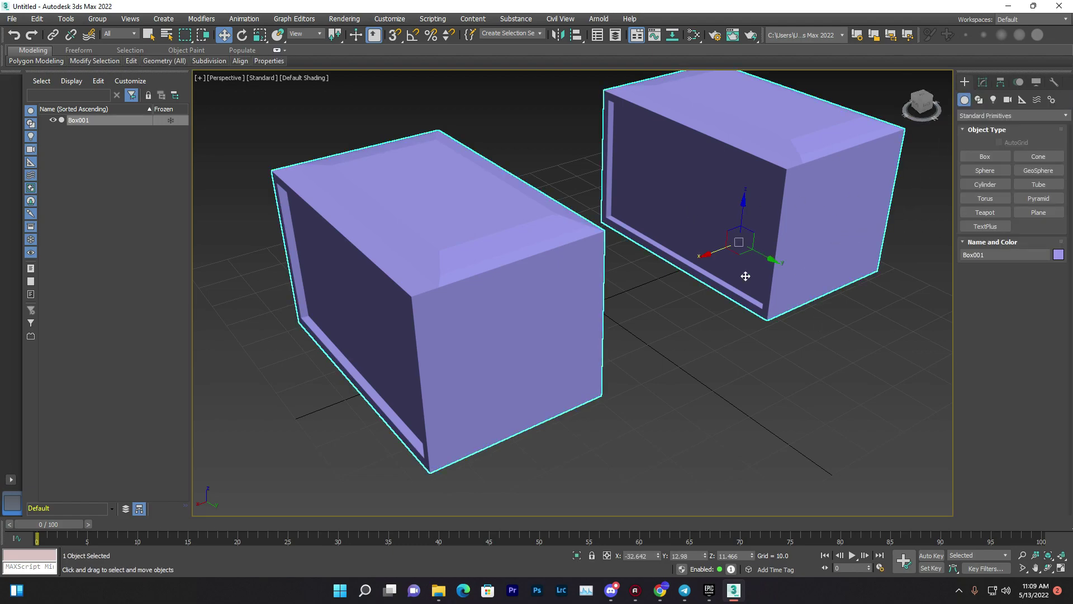
- Switch from 3ds Max to the desktop, launch Unreal Engine and open the YouTube_UE4 project
click(764, 343)
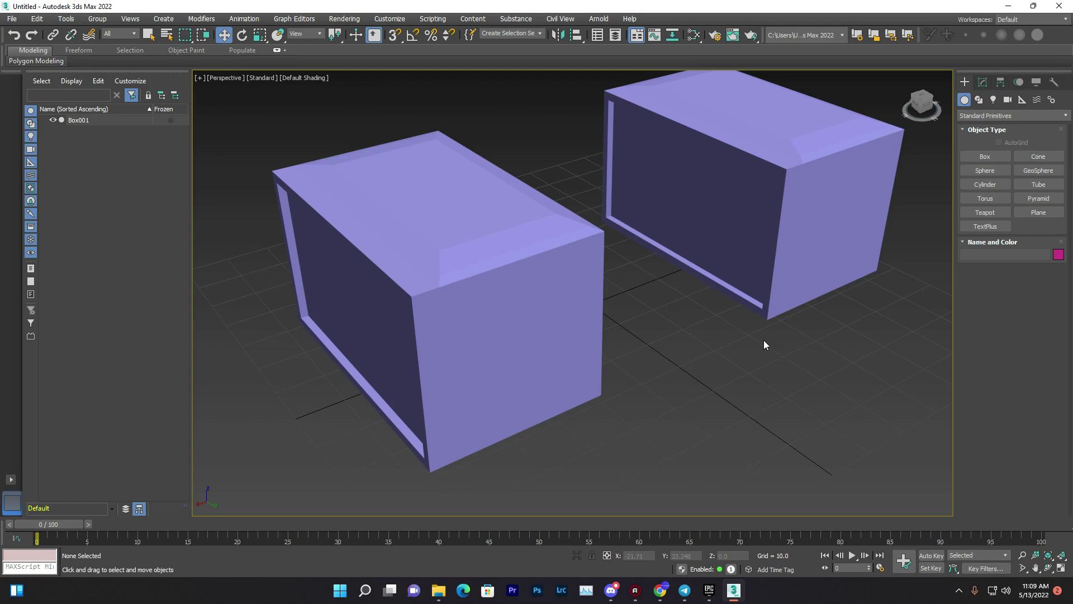
click(763, 270)
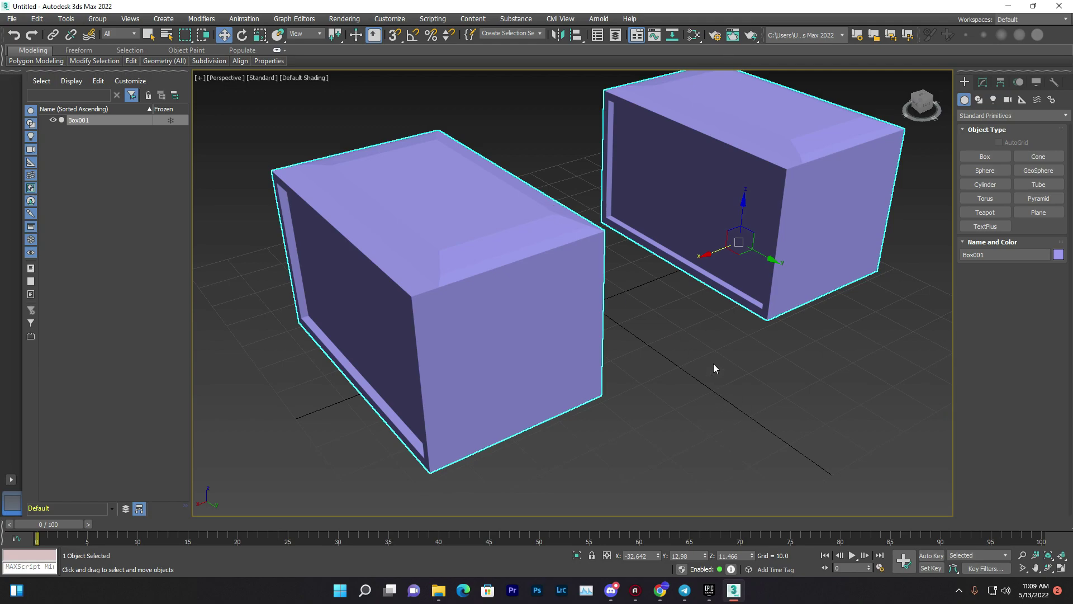
click(1007, 5)
double_click(165, 79)
click(723, 590)
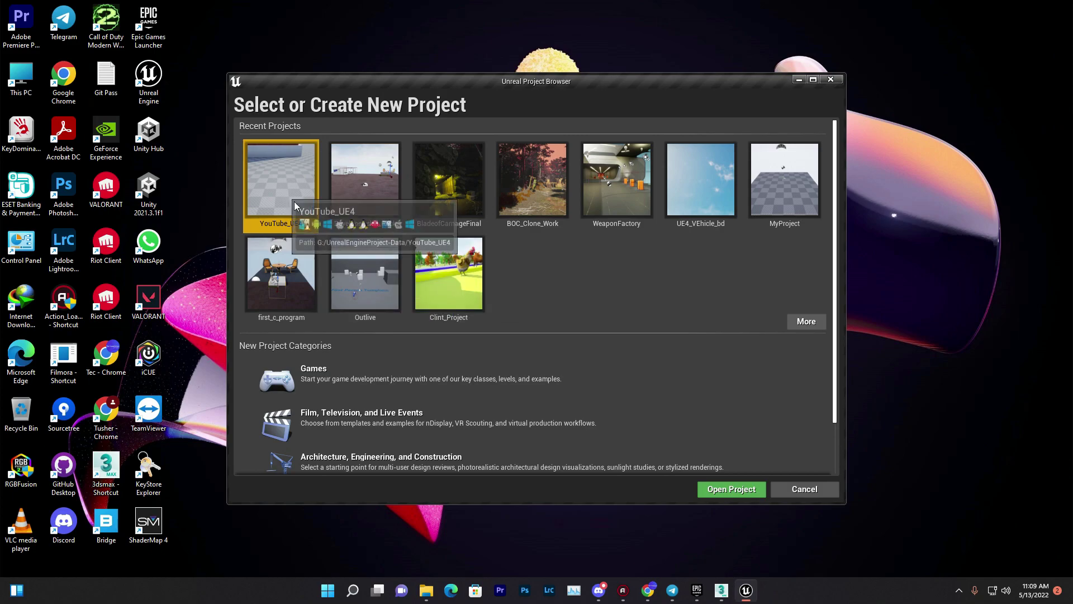
click(733, 490)
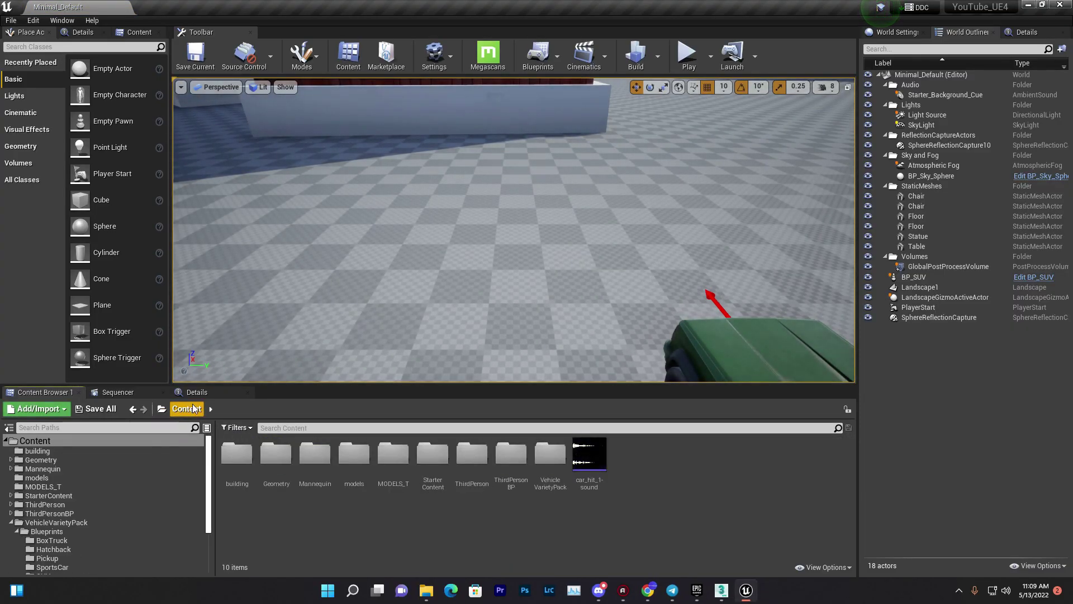
- Open the StarterMap level from the StarterContent Maps folder
mouse_move(514, 229)
right_down()
mouse_move(514, 254)
mouse_move(514, 239)
right_up()
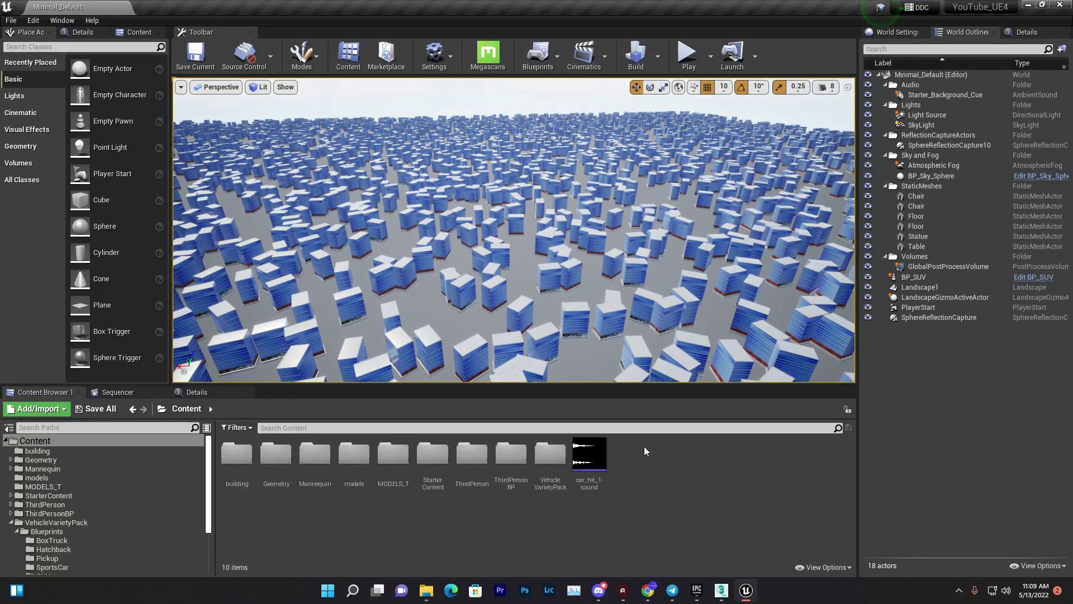
double_click(432, 454)
double_click(393, 455)
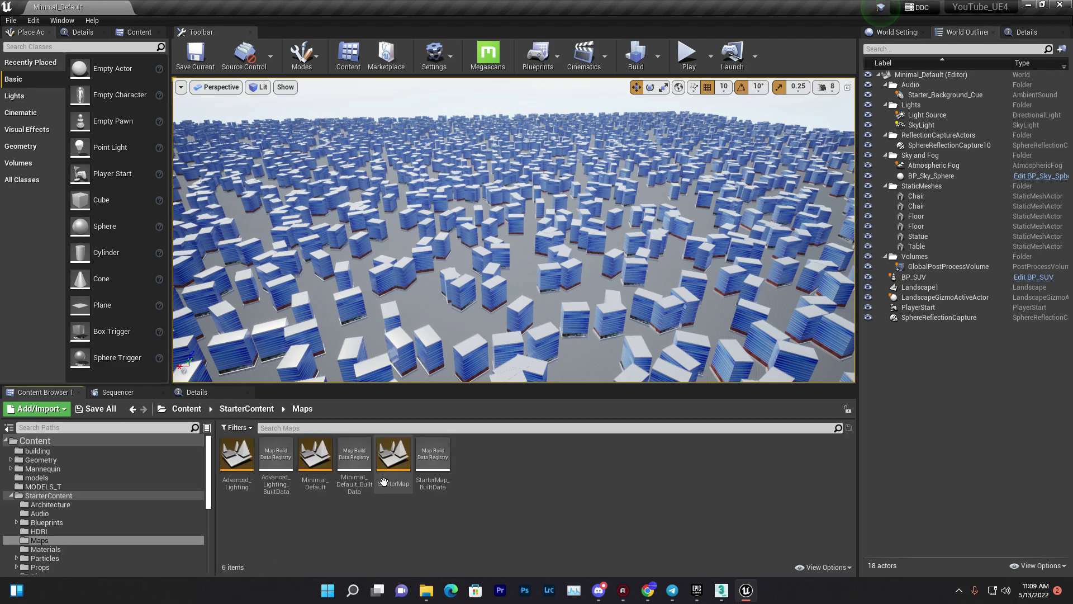
double_click(393, 467)
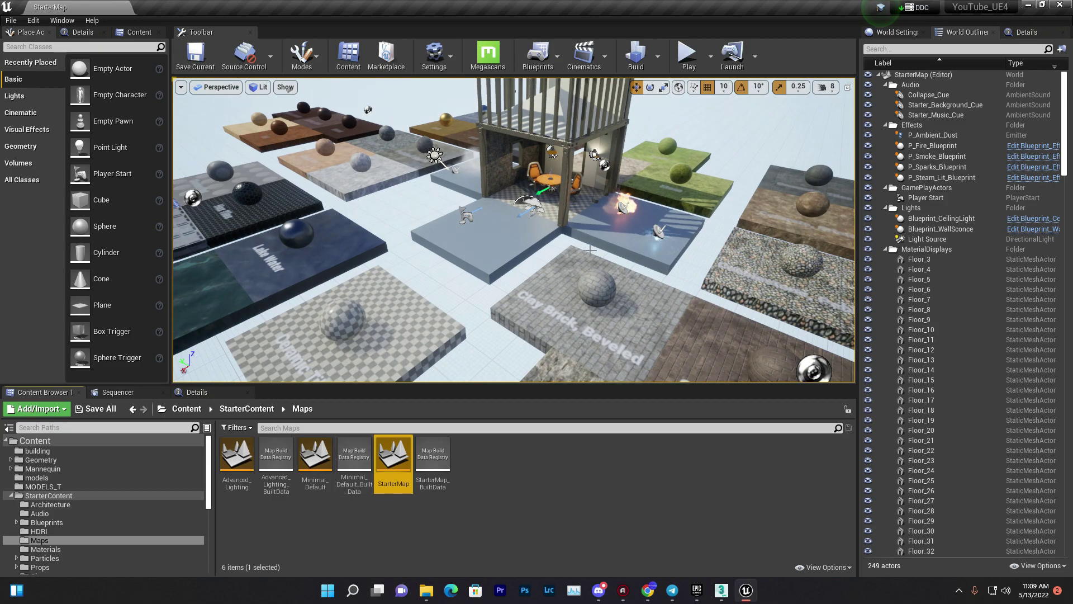
- Set the viewport camera speed to 4 and bring the empty floor platform beside the player start into close view
right_drag(515, 243, 632, 218)
click(826, 86)
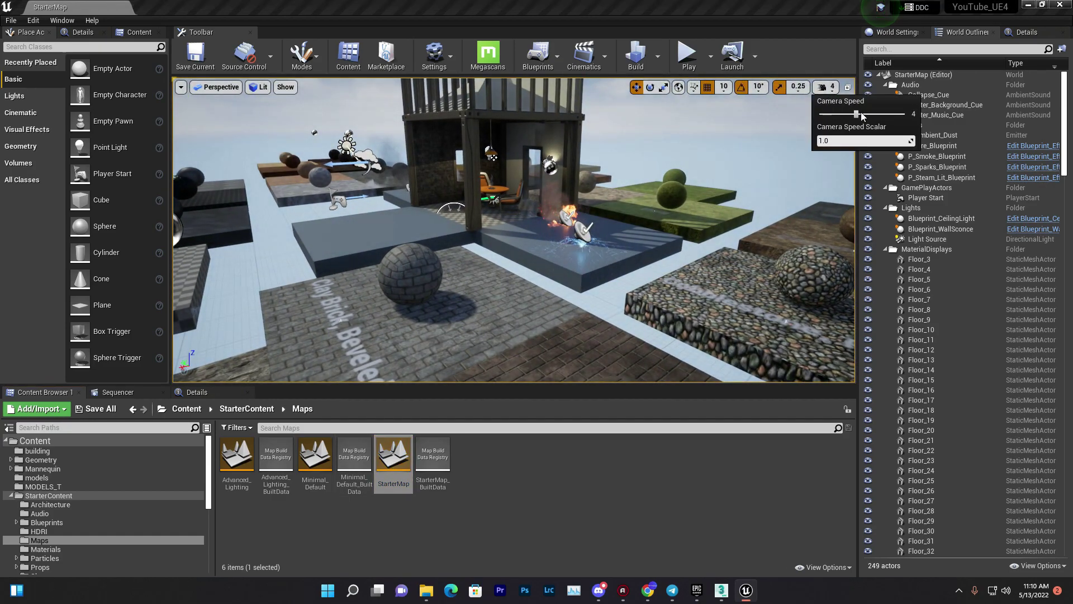
right_drag(770, 164, 757, 182)
- Create a new folder named m in the project's root Content folder and open it
click(35, 440)
right_click(647, 456)
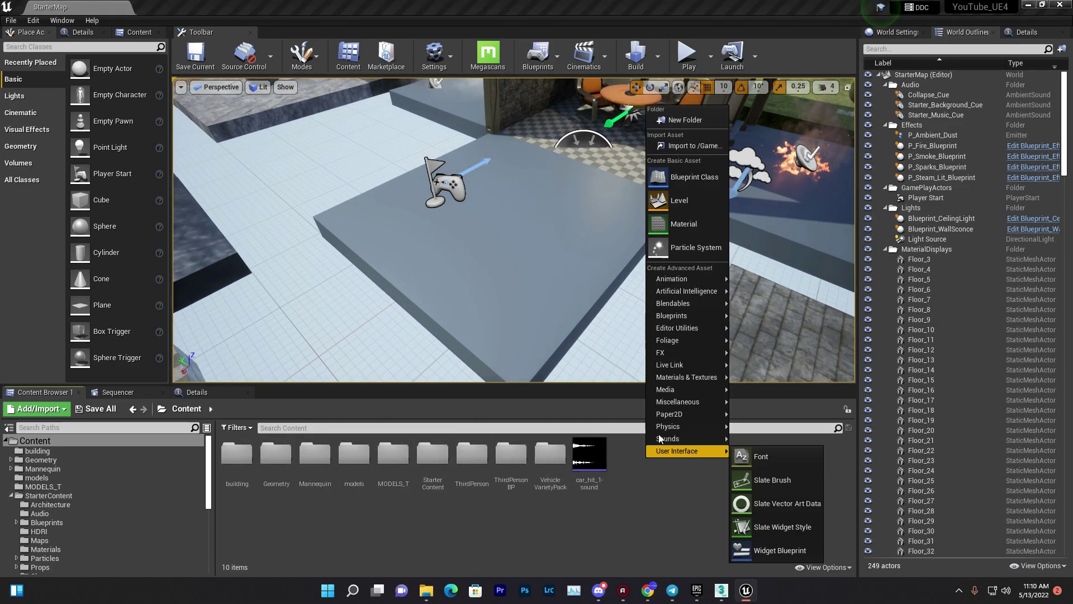
click(702, 116)
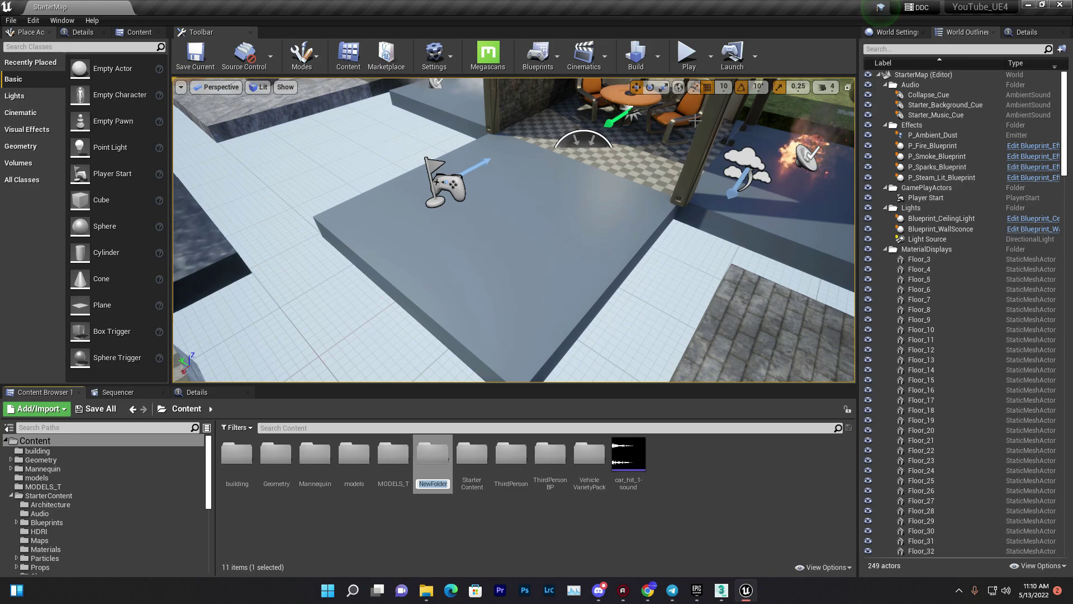
text(m)
key(Return)
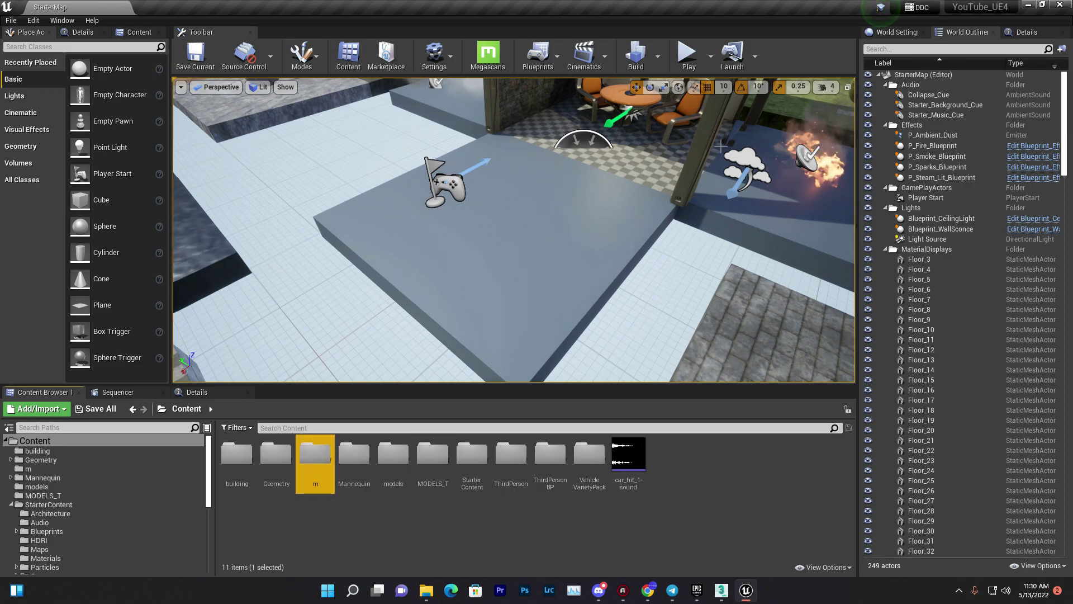
double_click(325, 463)
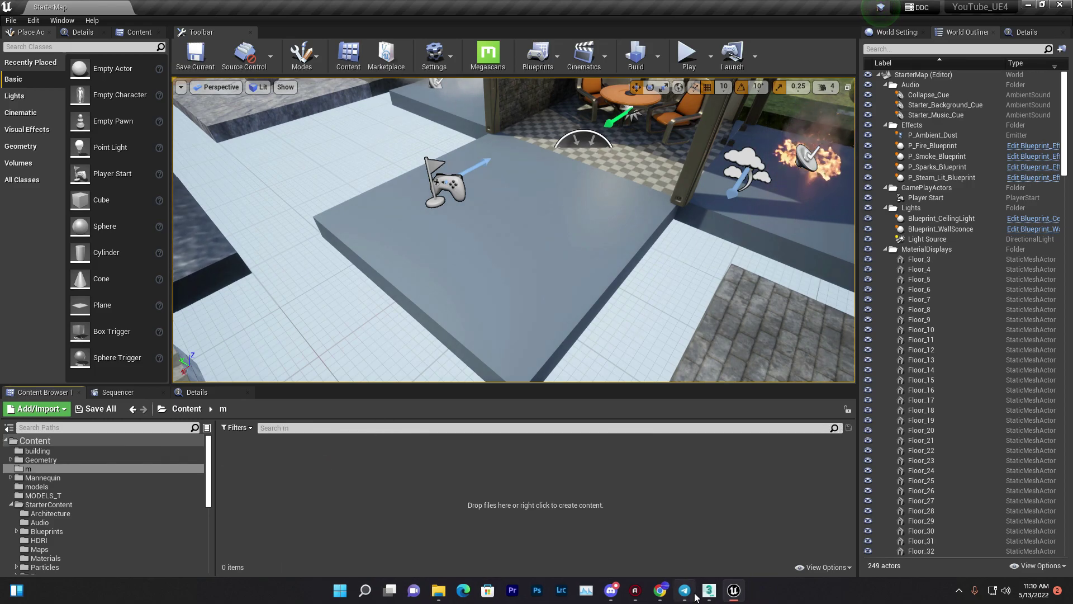
- Switch to 3ds Max and select the combined two-box object
click(717, 590)
click(744, 347)
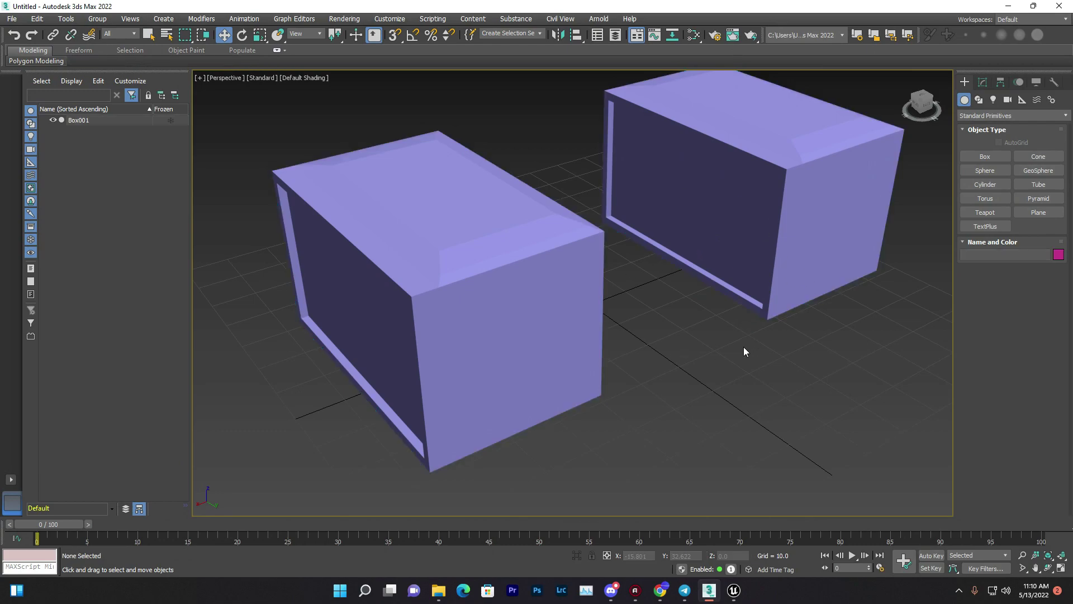
click(451, 255)
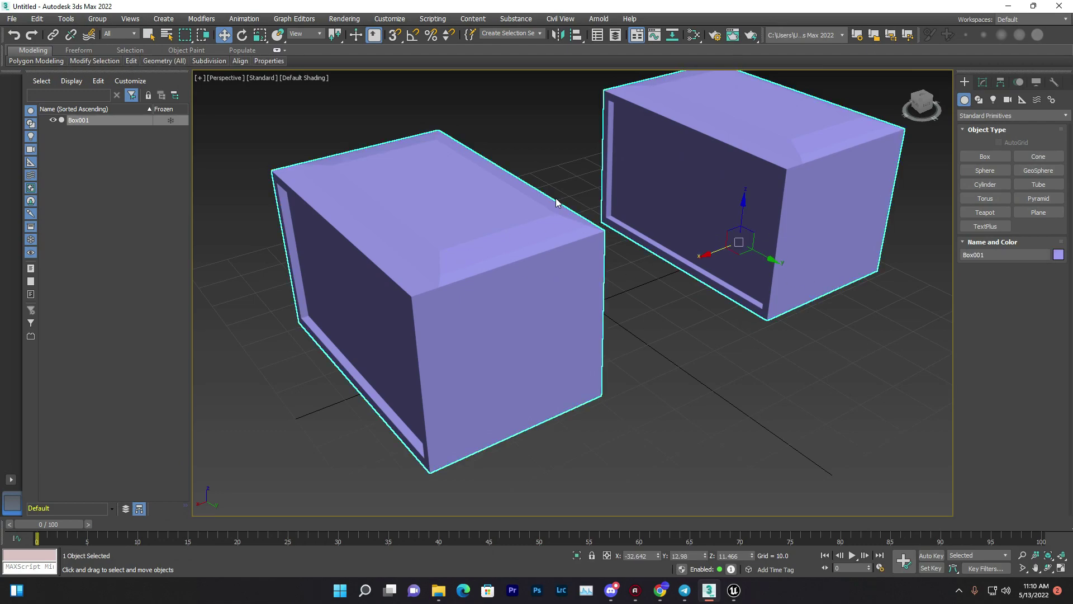
- Examine the available export commands for the scene without starting an export
click(11, 19)
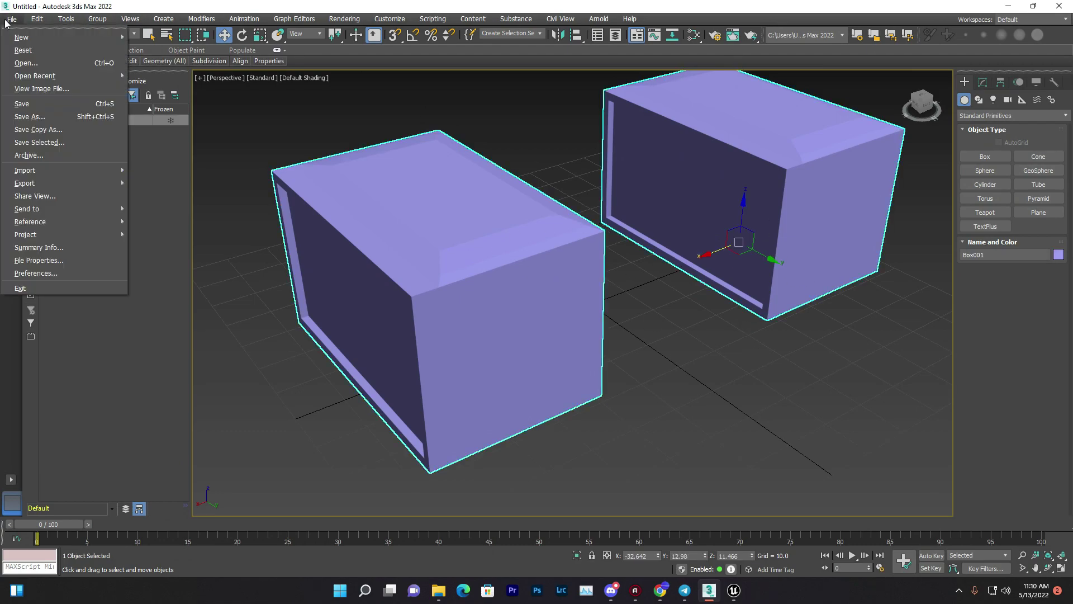
mouse_move(34, 186)
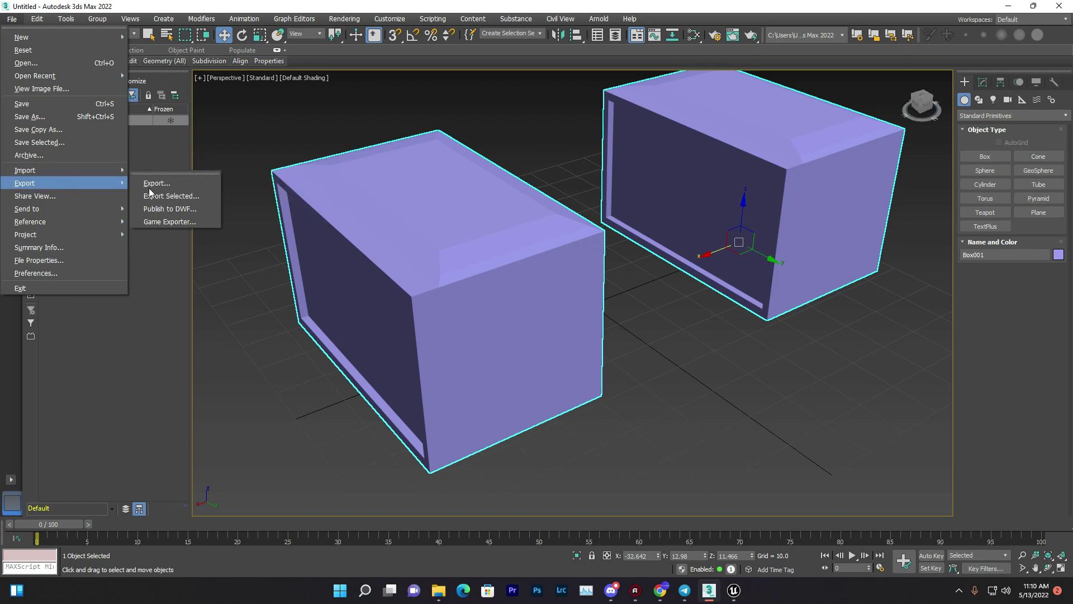
click(676, 264)
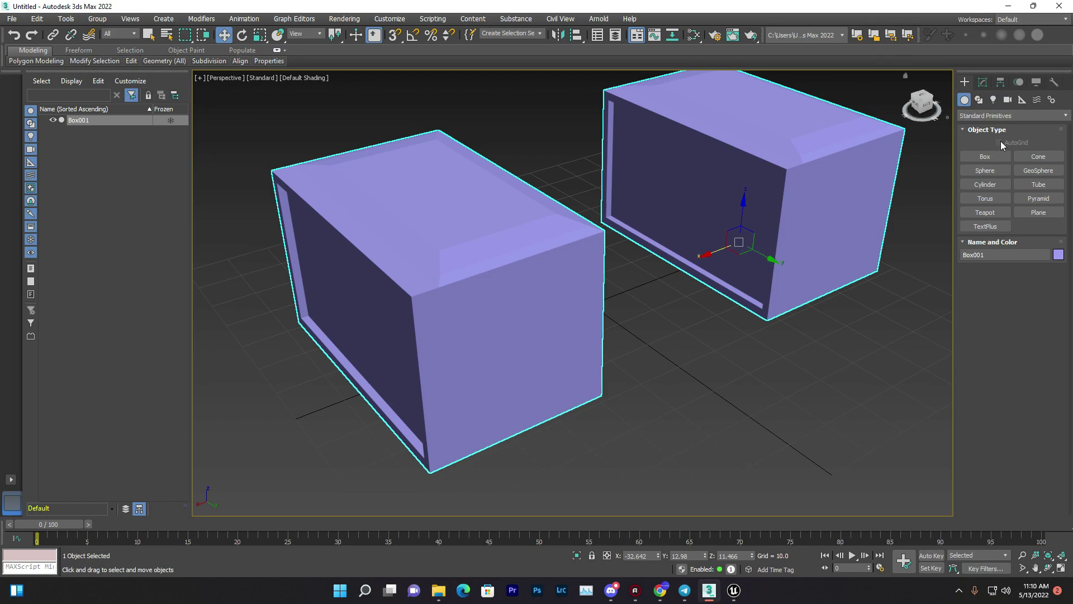
- Create a box about 36 x 26 x 21 beside the combined object, move it to about X 2.9, Y 44.4, and deselect it
click(983, 157)
drag(671, 356, 896, 397)
click(899, 299)
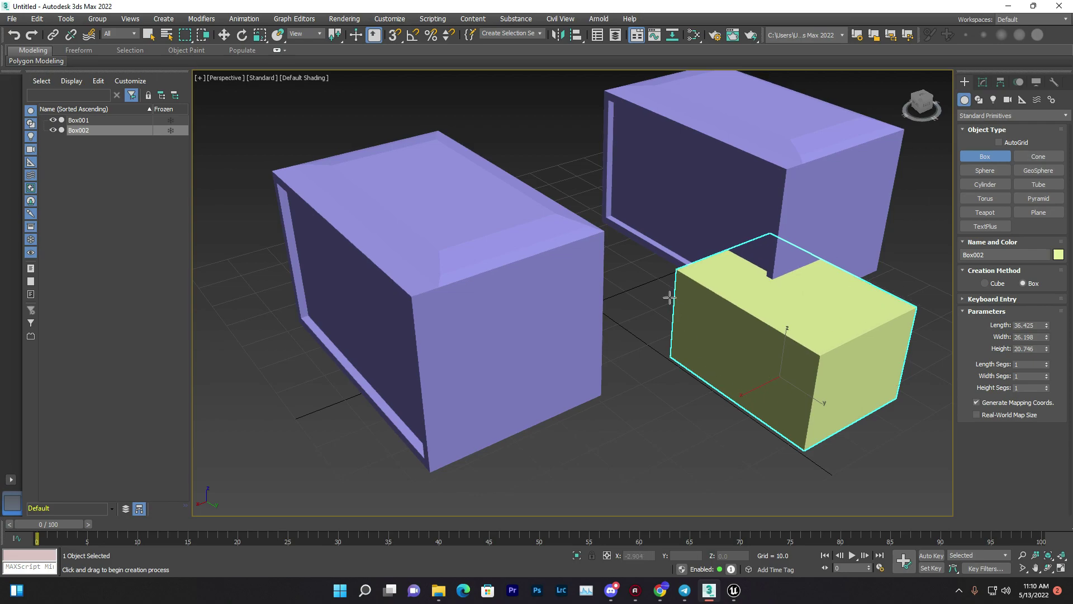
key(e)
key(w)
drag(780, 378, 714, 419)
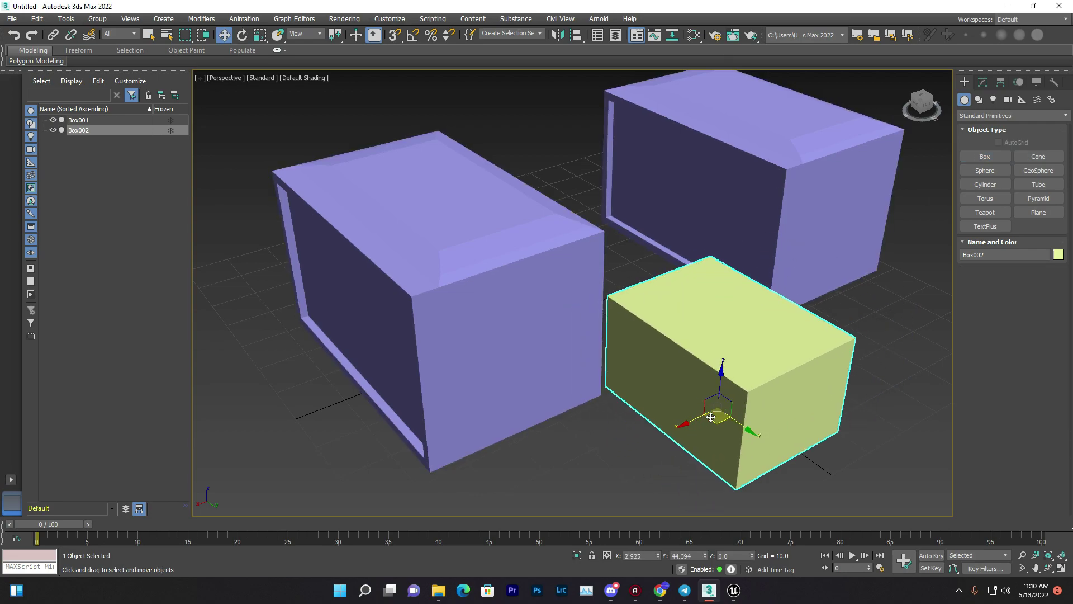
click(861, 337)
- Select the combined two-box object and start exporting only that selection
click(492, 189)
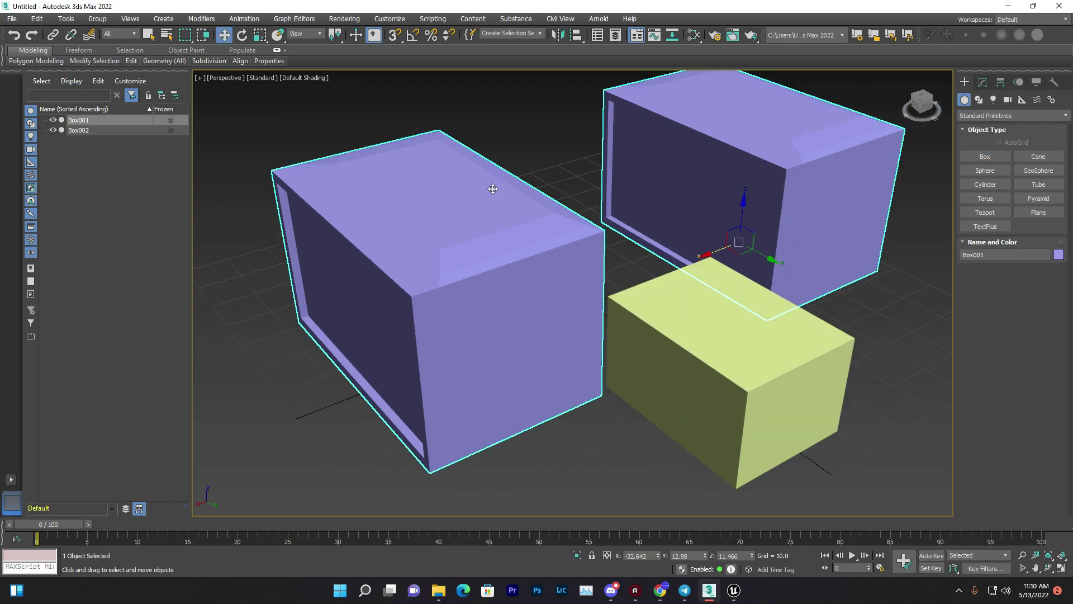
click(10, 20)
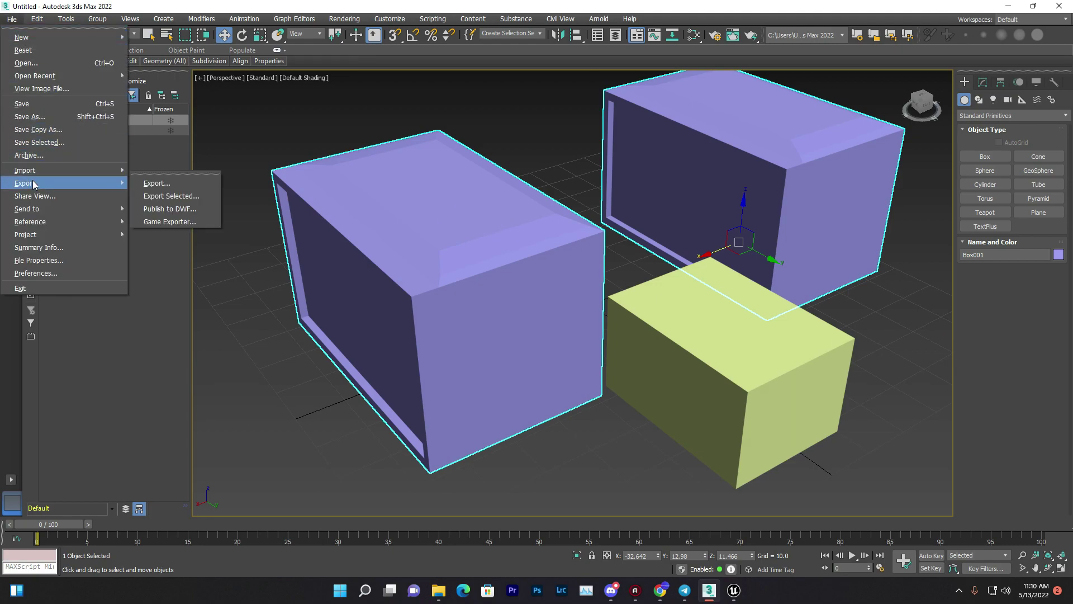
click(170, 196)
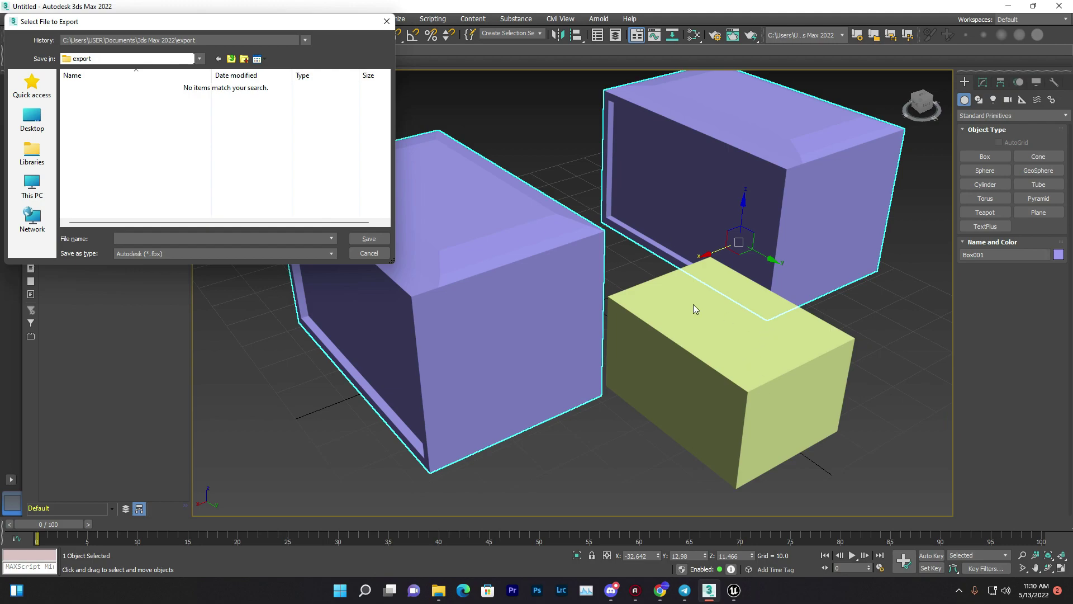
- Look through the Desktop and Downloads folders for a place to save the export
click(32, 118)
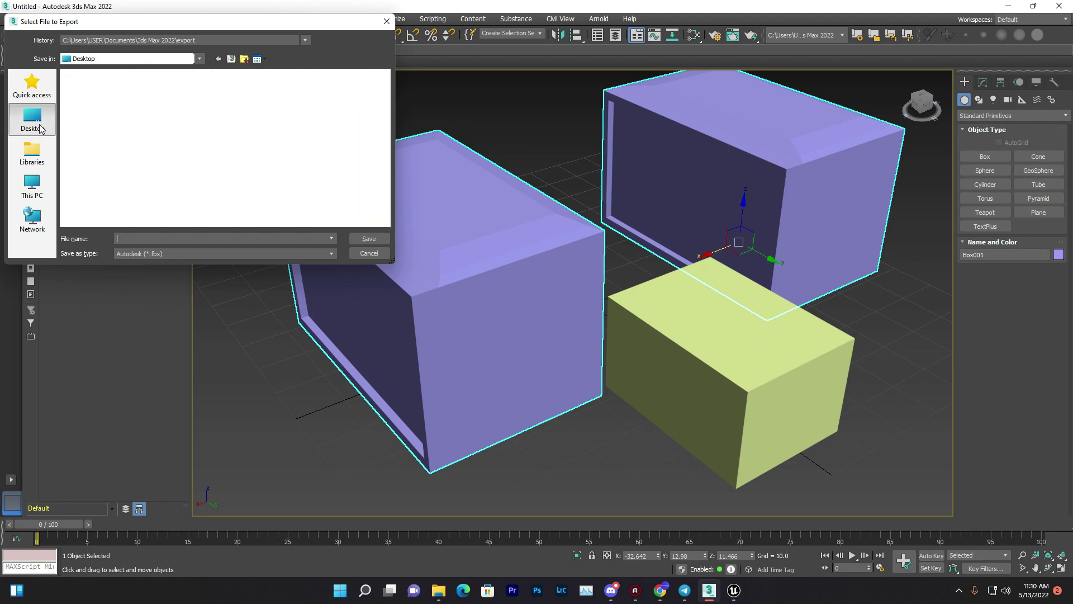
click(51, 182)
click(123, 126)
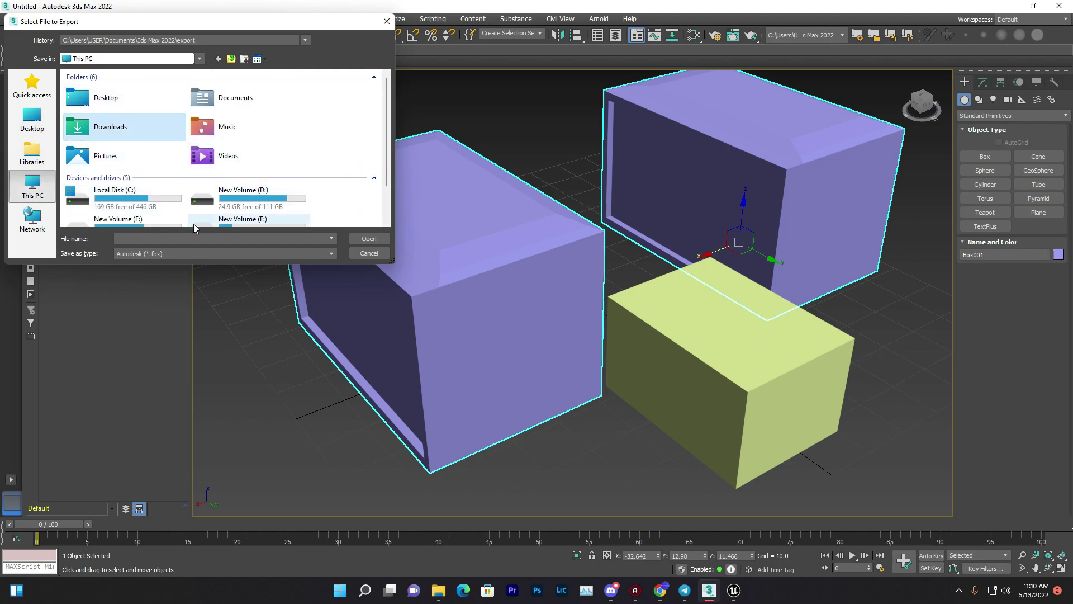
double_click(110, 126)
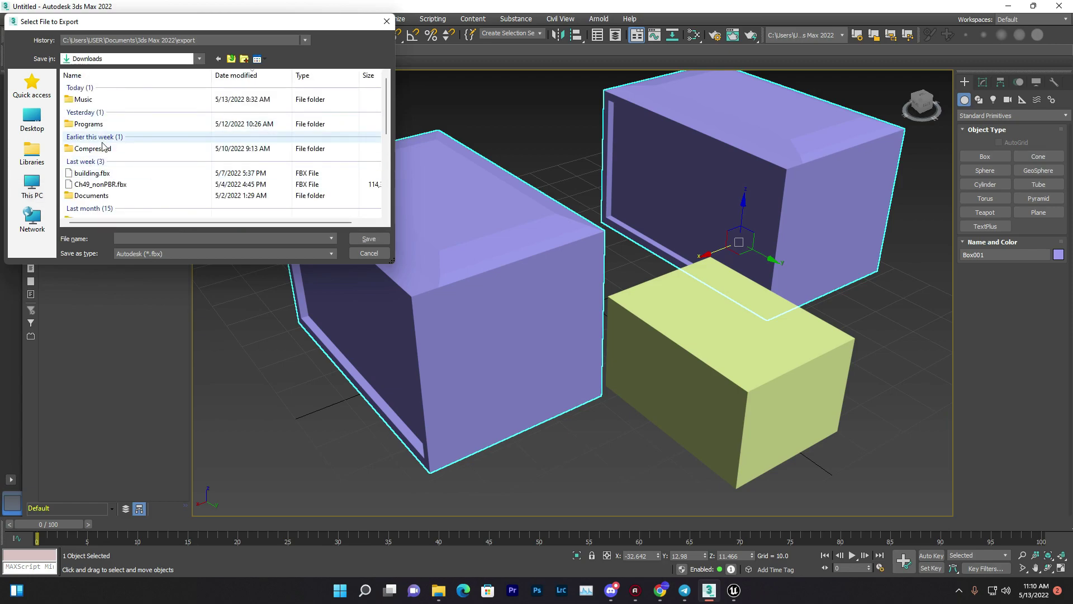
scroll(113, 110, down, 8)
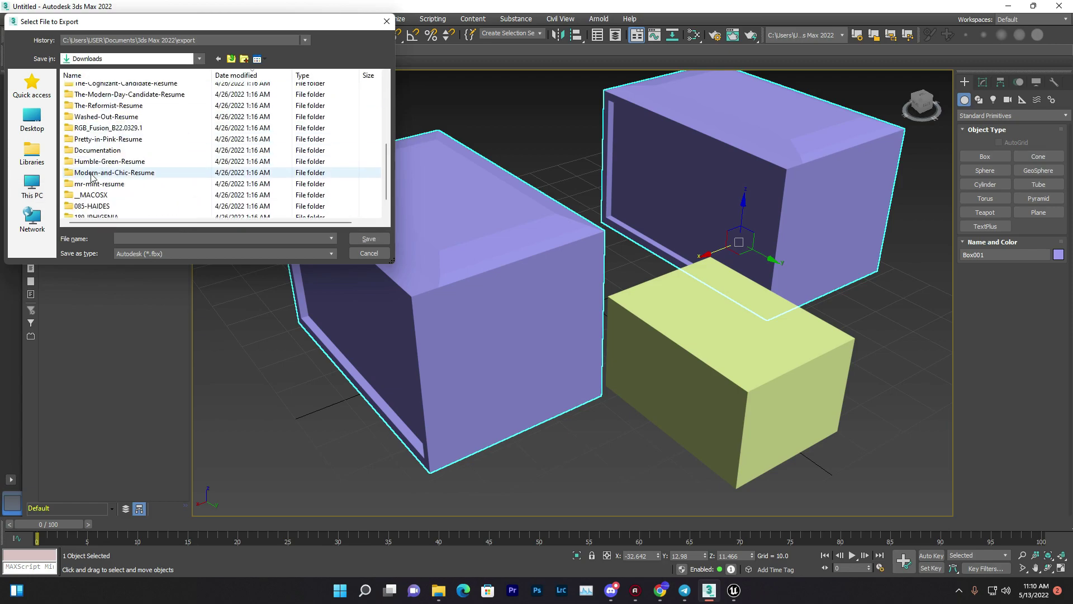
- Save the FBX export as m1 in the Android_ETC2 folder inside Music
click(29, 194)
double_click(263, 128)
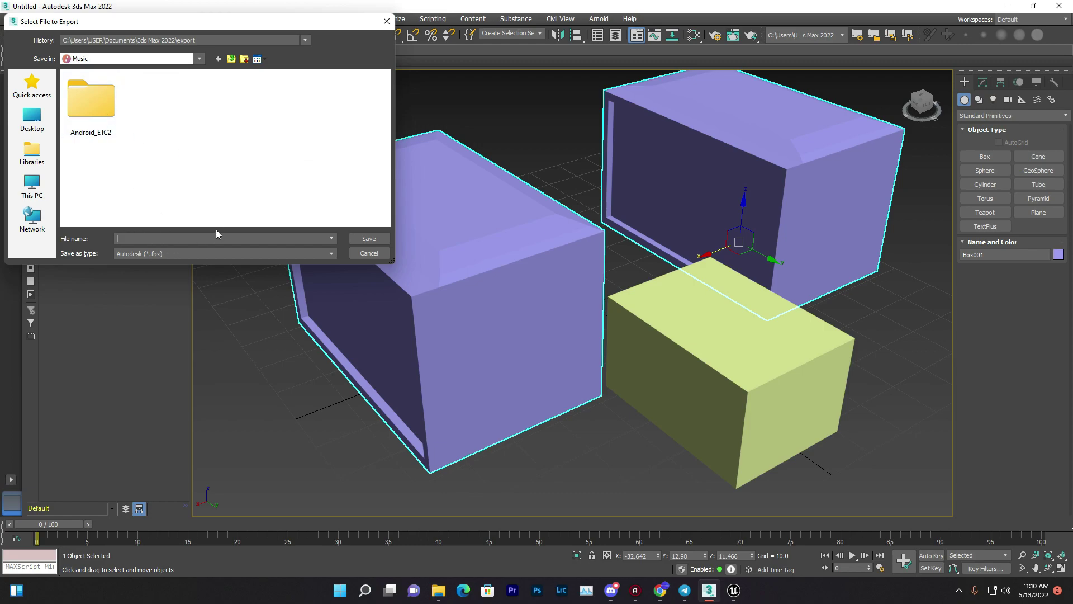
double_click(106, 125)
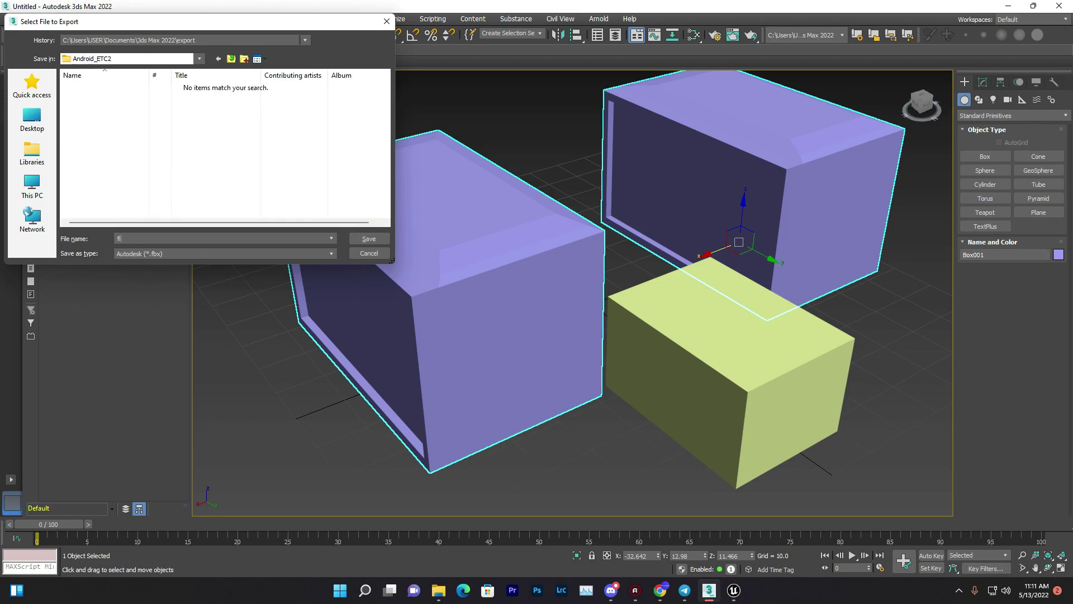
text(m1)
click(385, 243)
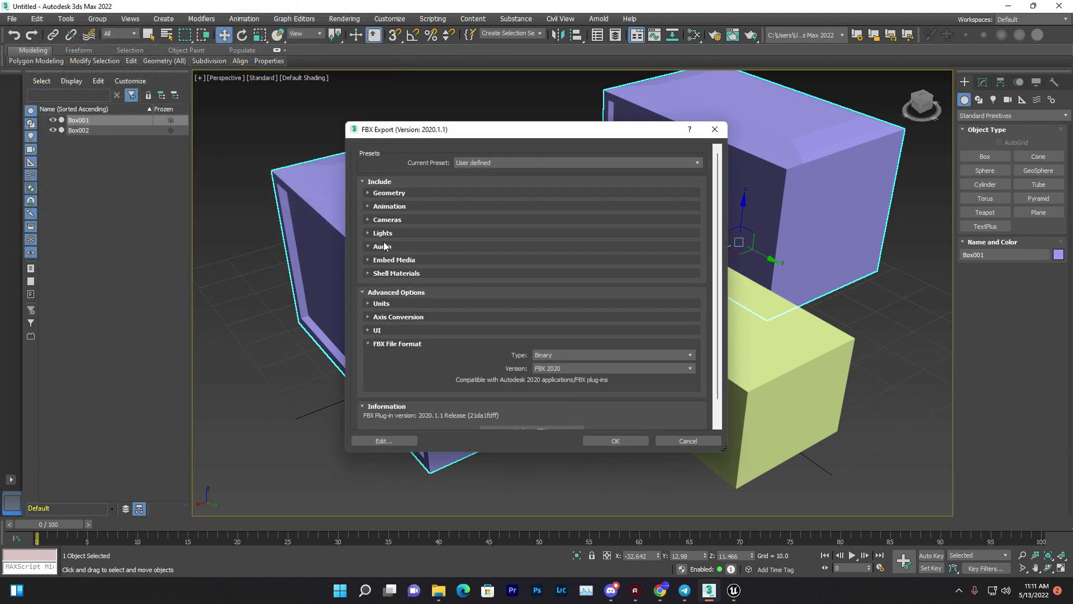
- Choose FBX 2020 as the file version in the FBX export options and complete the export
scroll(675, 289, down, 1)
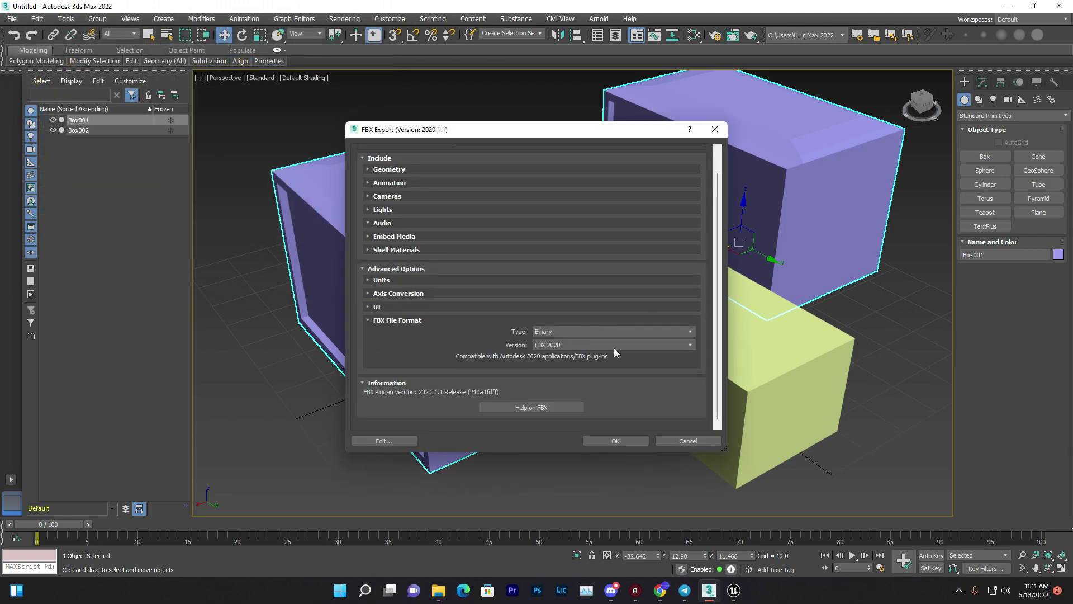
click(573, 345)
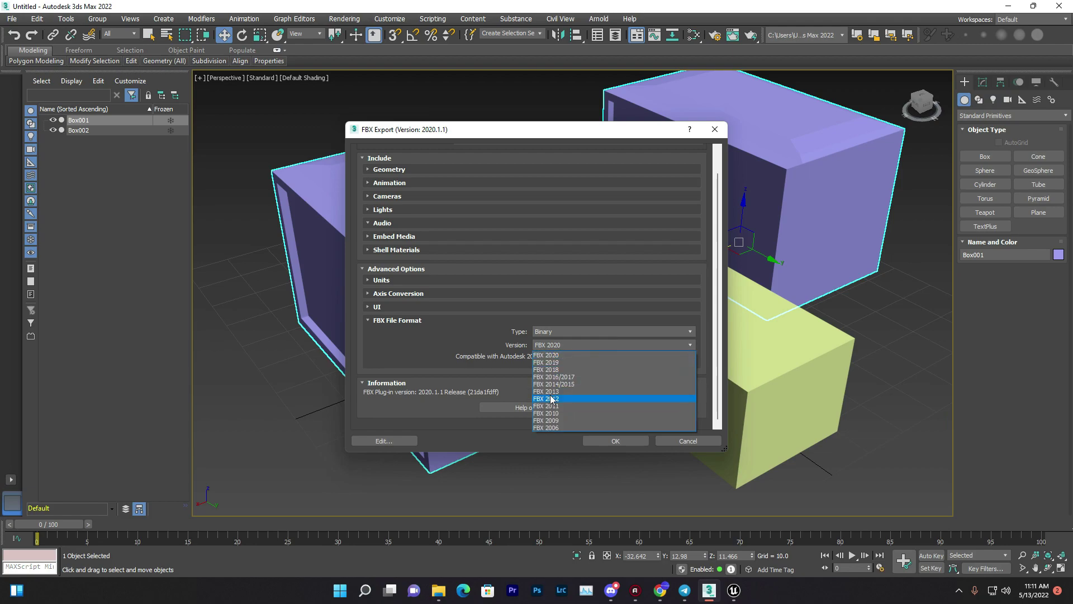
click(572, 355)
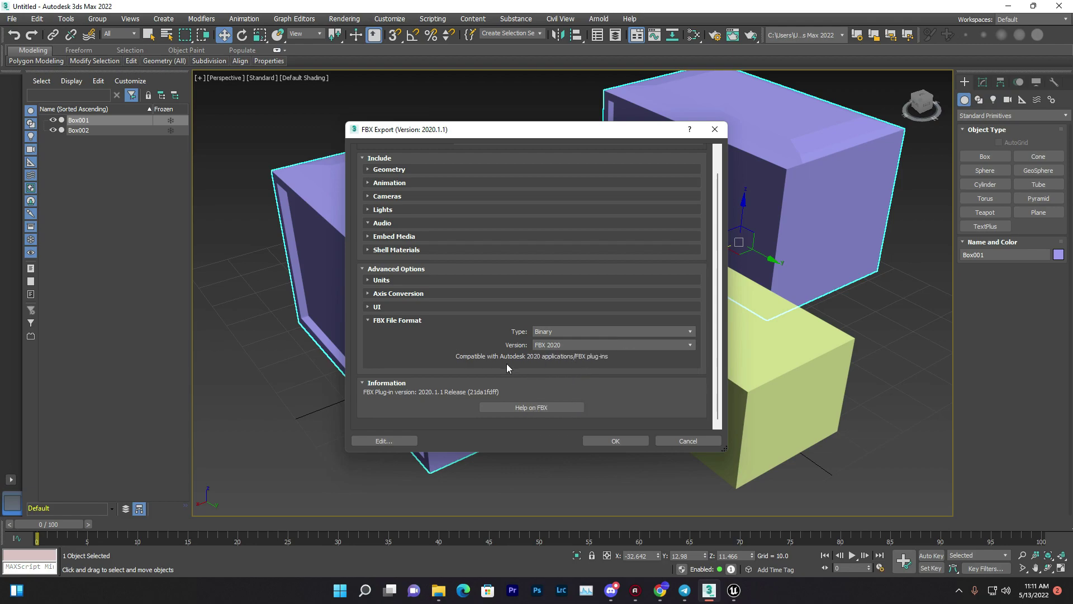
click(633, 444)
- Minimize 3ds Max and switch to Unreal Engine with the m content folder open
click(734, 590)
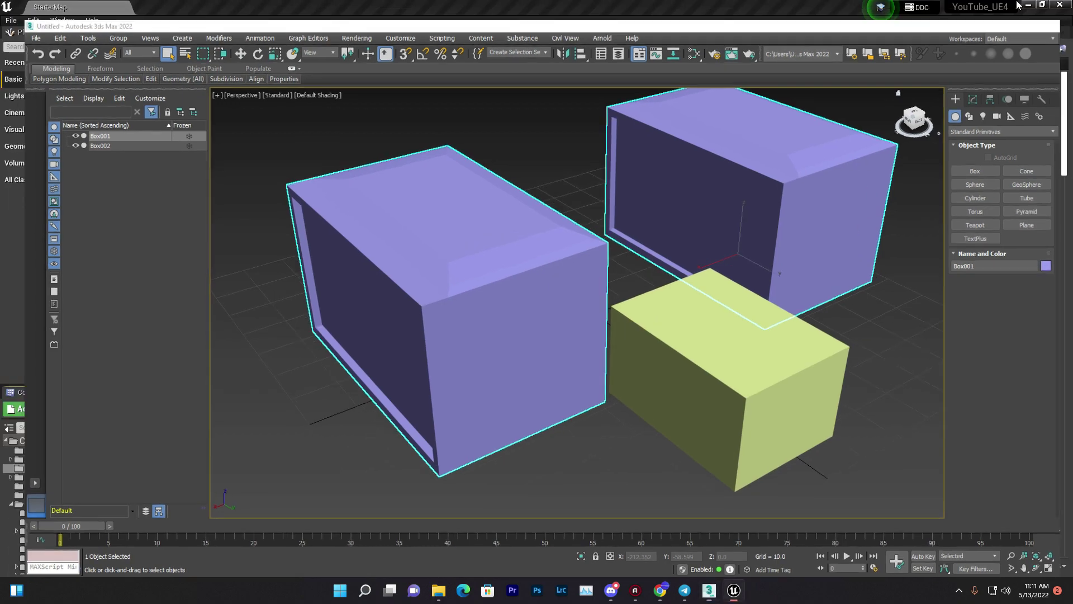
key(alt+Tab)
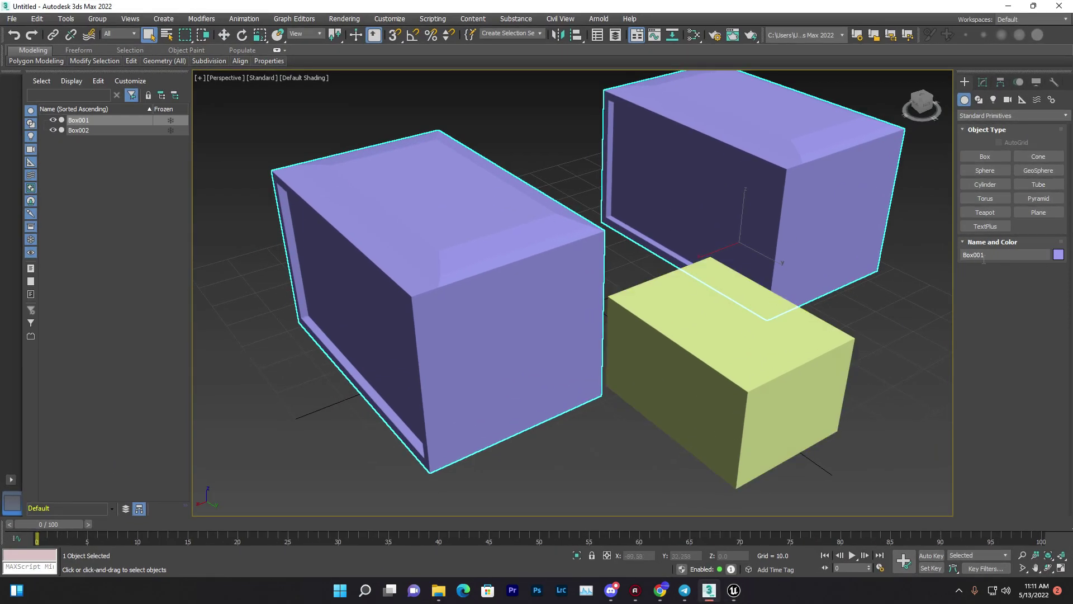
click(1003, 5)
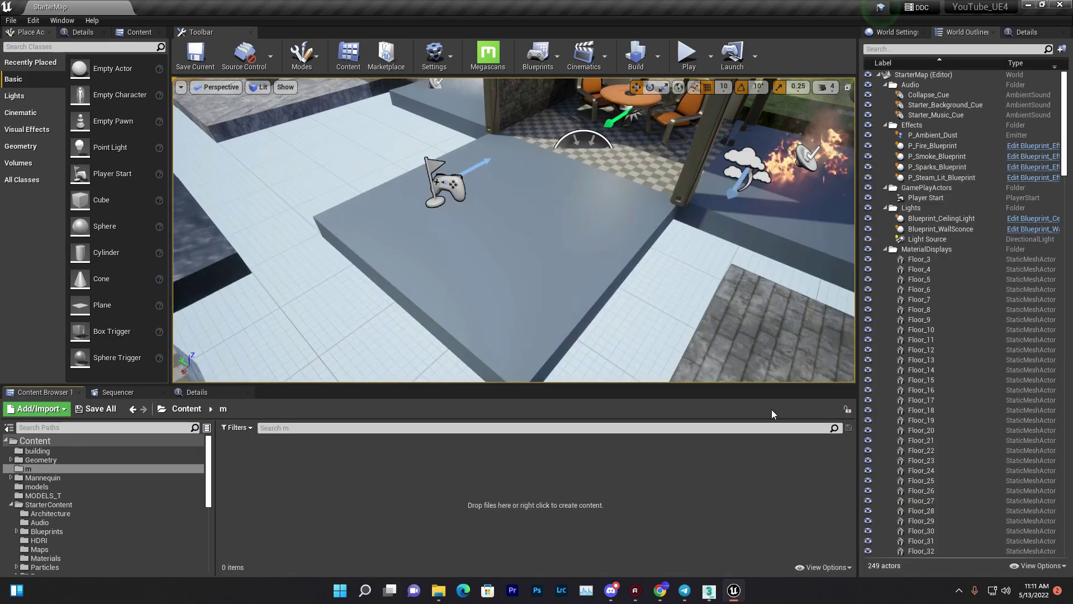
- Import m1.fbx from the Android_ETC2 folder in Music into the m content folder using Import All, and close the message log
right_click(404, 471)
click(463, 162)
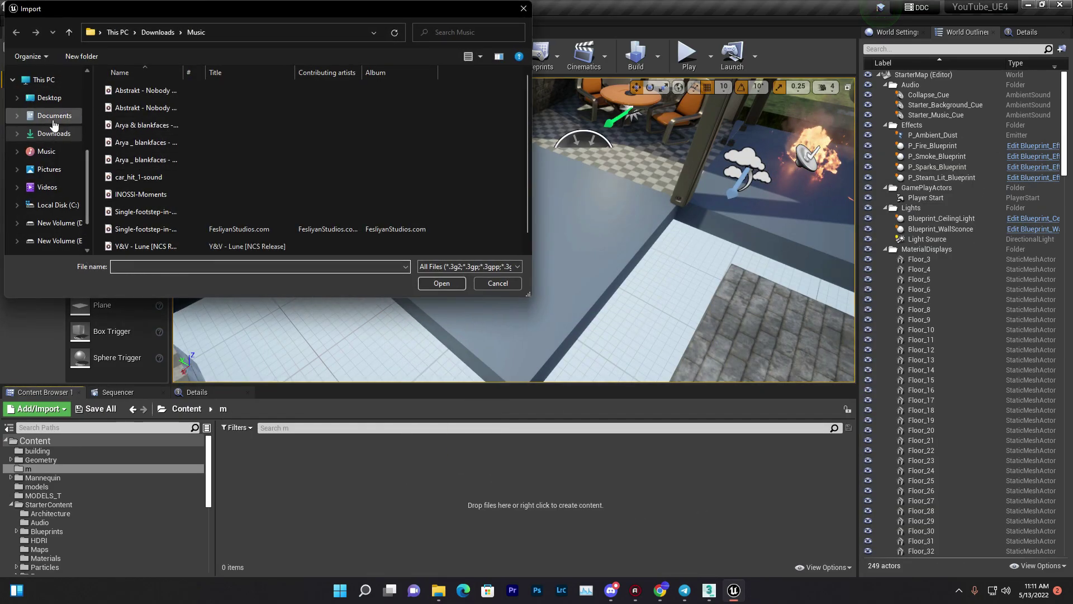
click(48, 152)
double_click(141, 106)
click(126, 90)
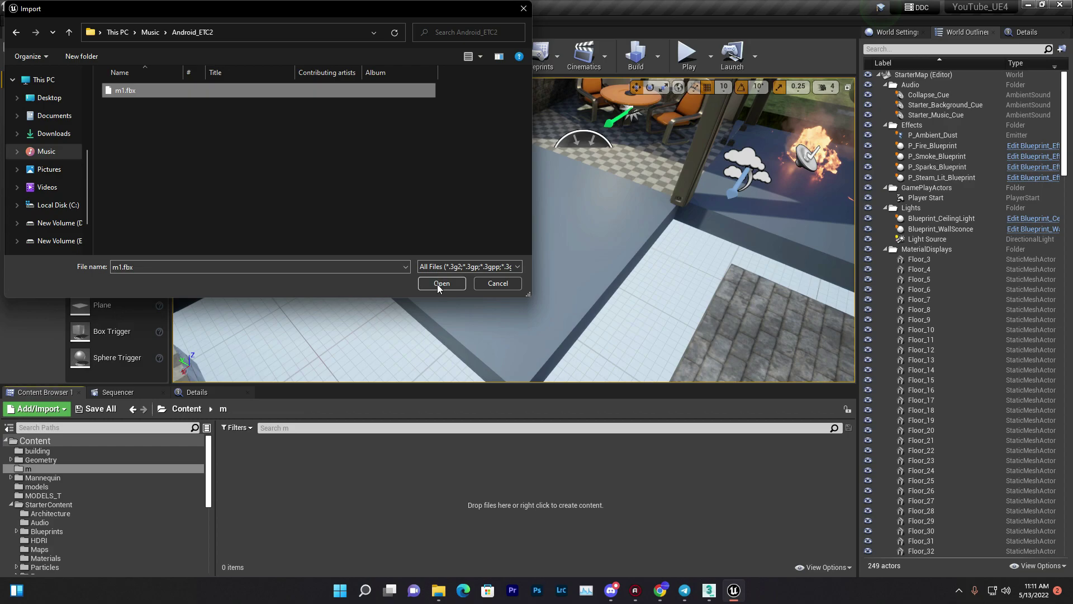
click(441, 283)
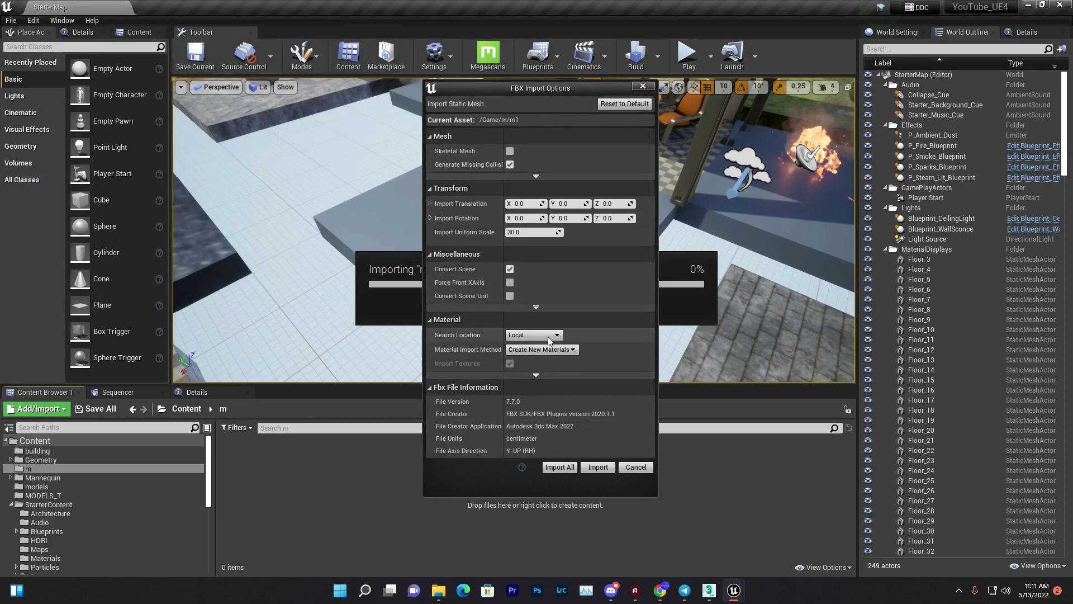
click(559, 468)
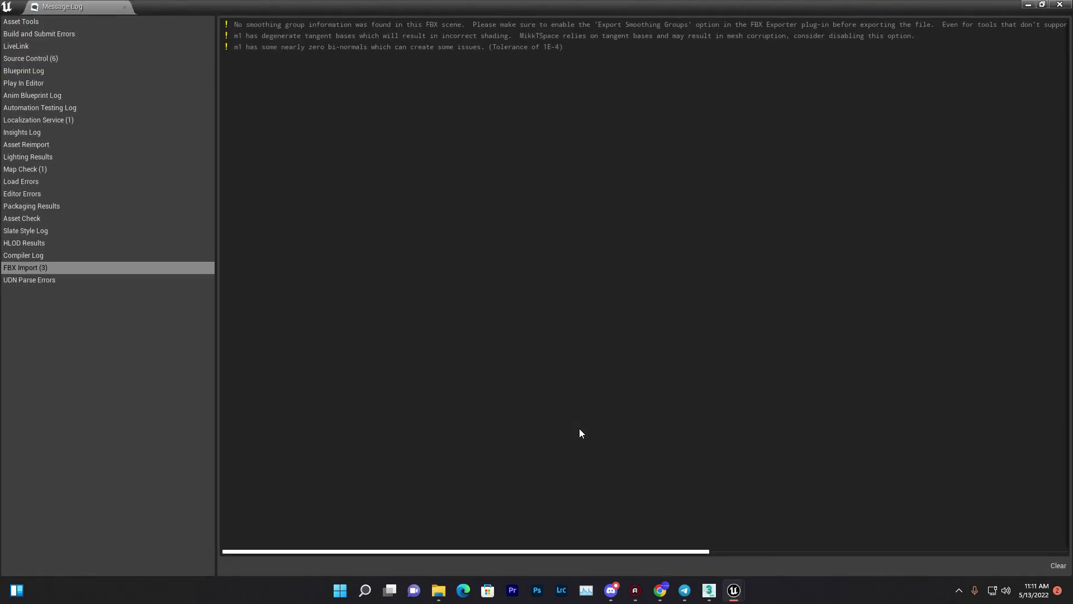
click(1068, 4)
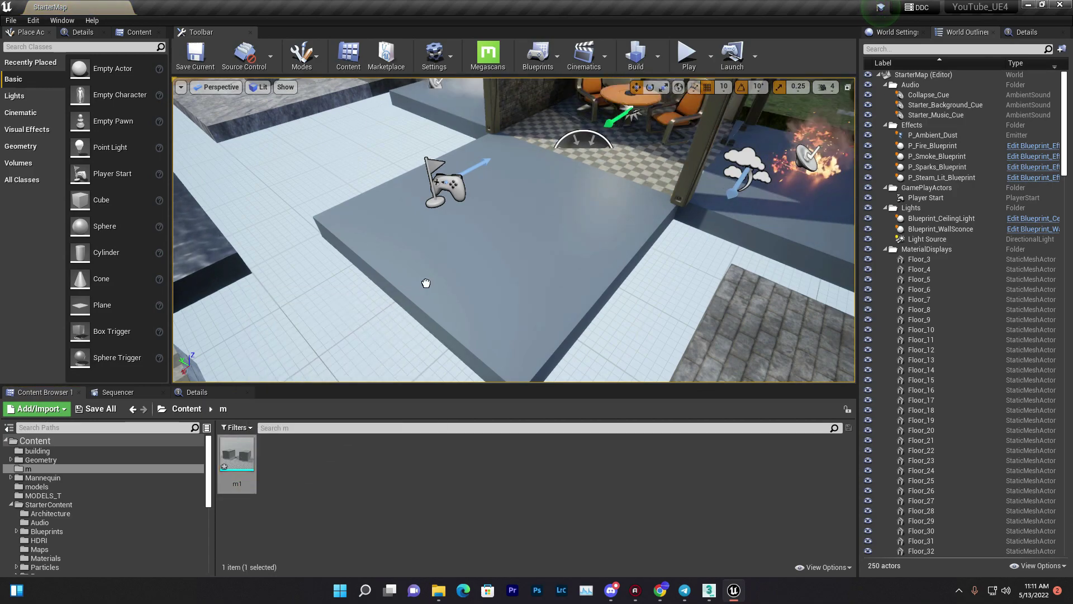
- Place the imported m1 mesh in the level and examine it from several sides
key(f)
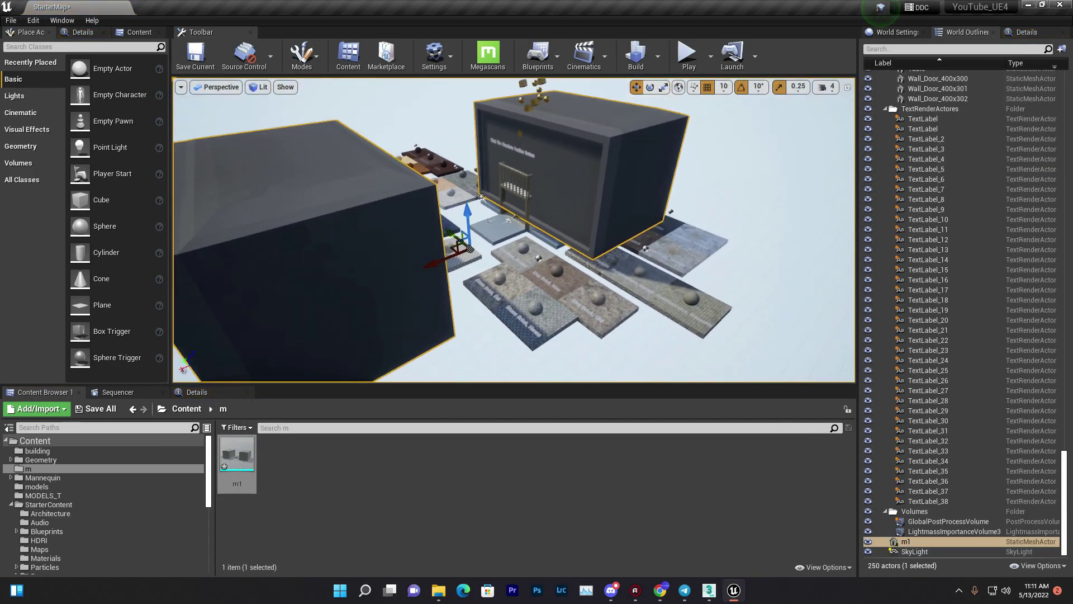
drag(631, 224, 652, 226)
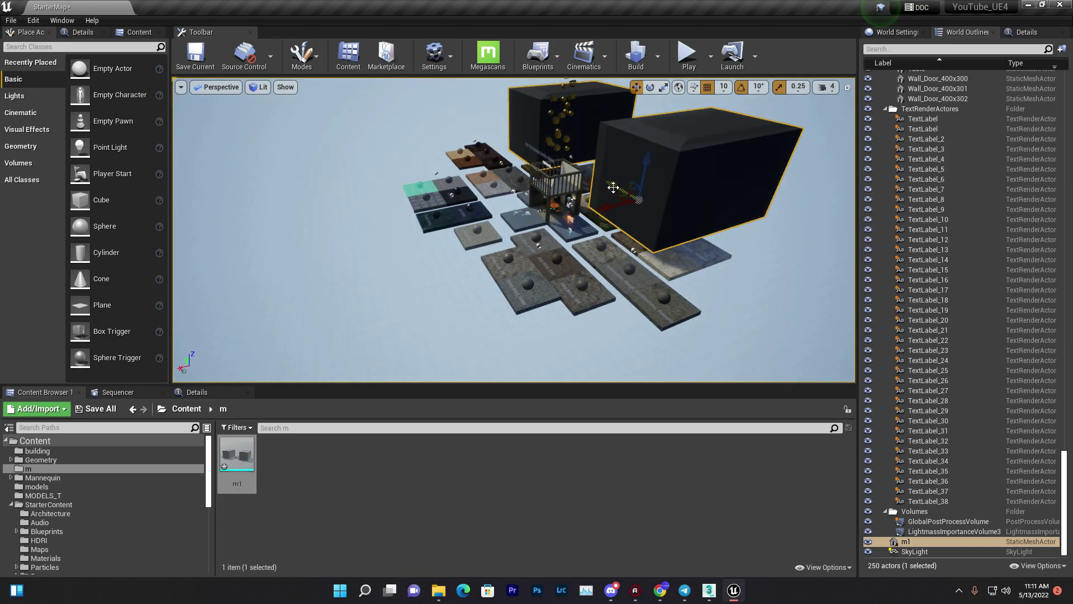
key(f)
click(425, 357)
right_drag(426, 356, 426, 356)
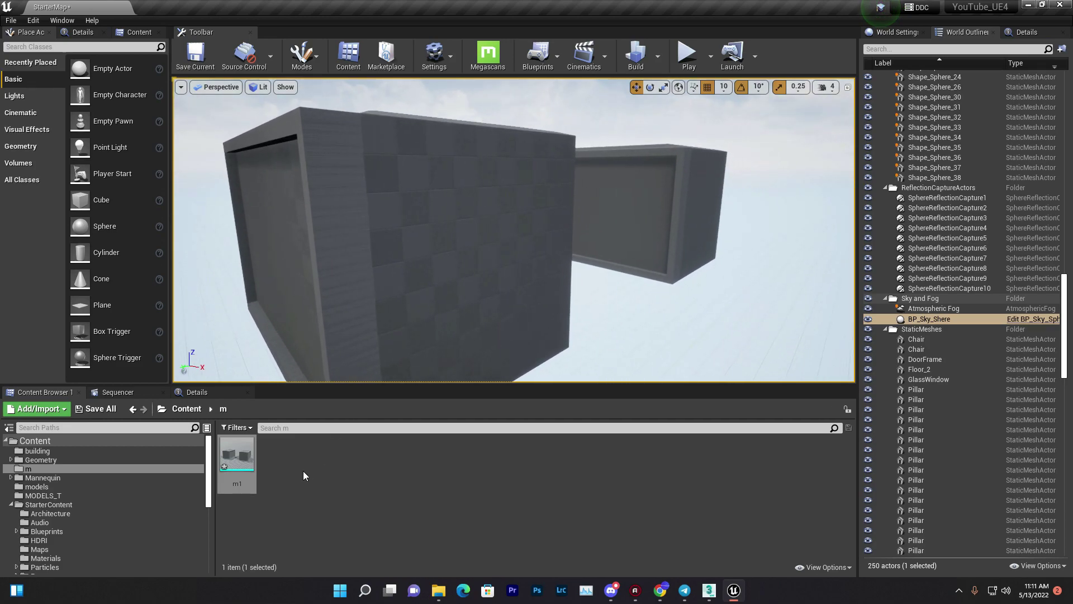
- Switch to 3ds Max and open the Slate Material Editor
click(709, 590)
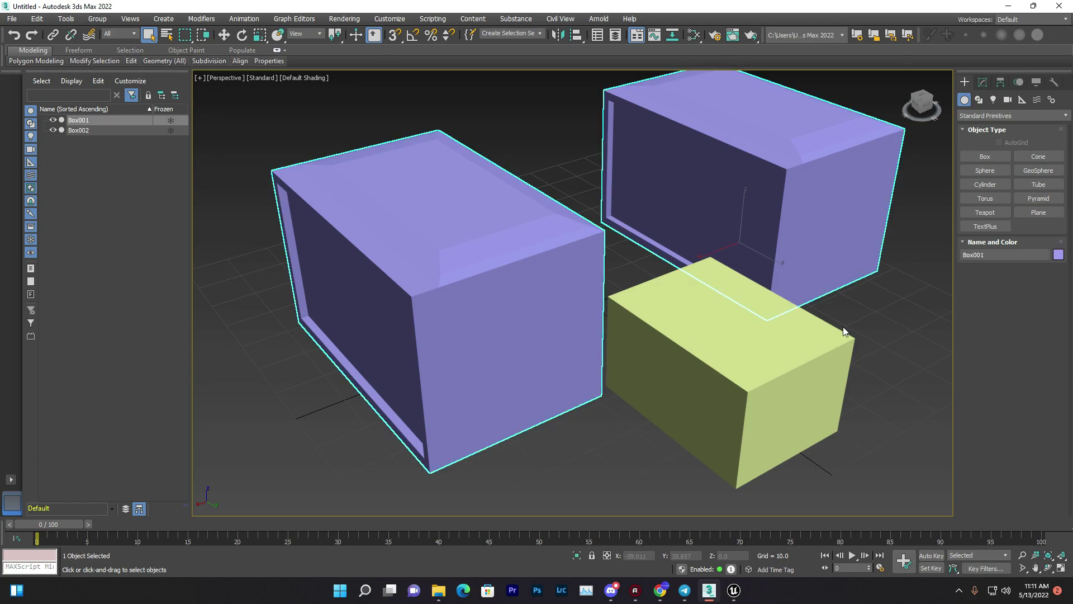
key(m)
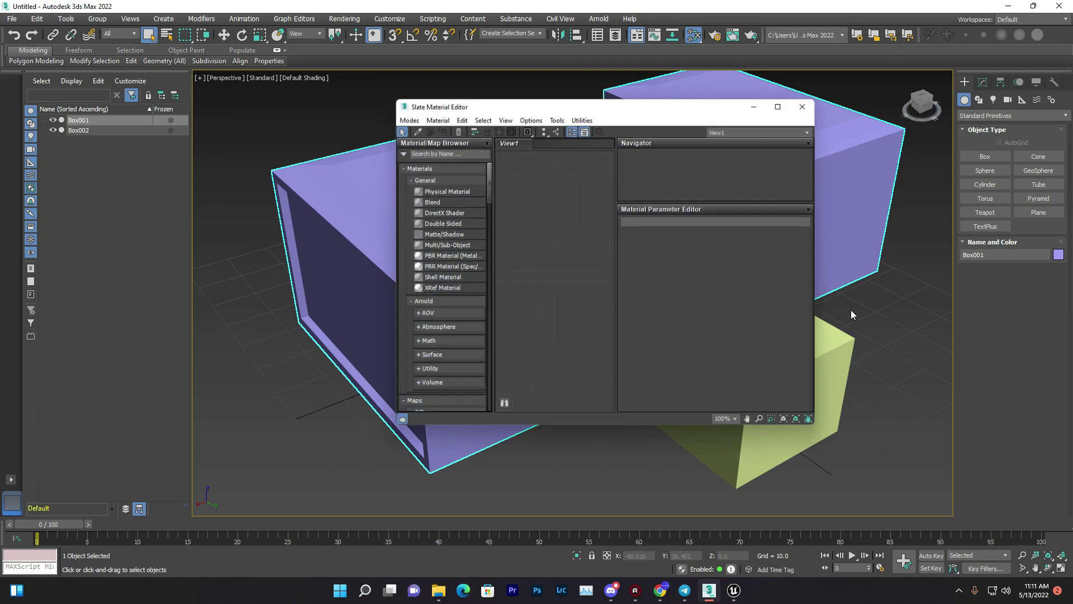
drag(539, 103, 375, 126)
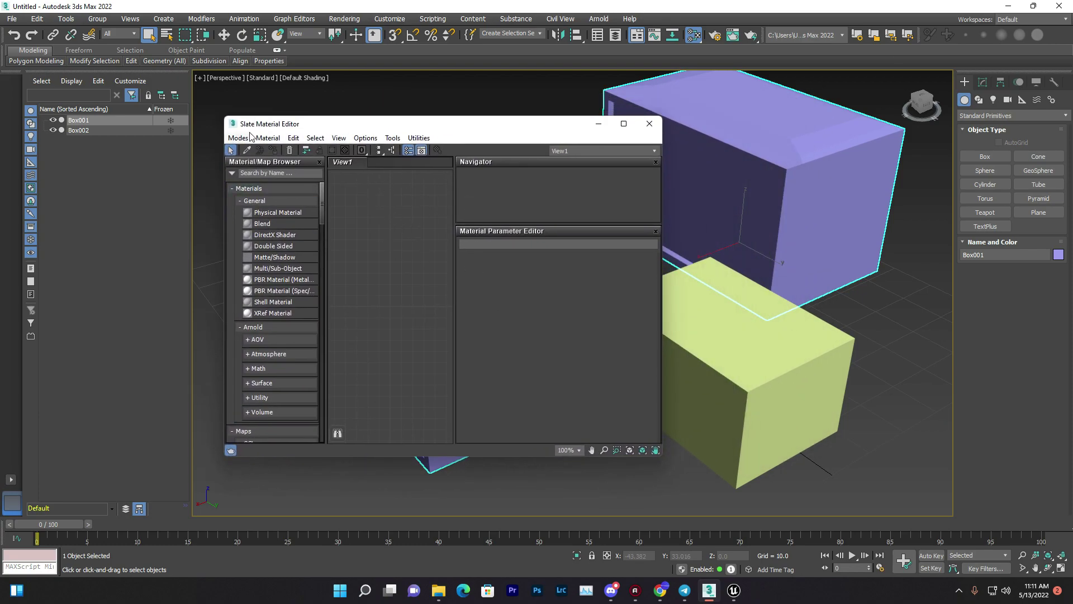
click(649, 123)
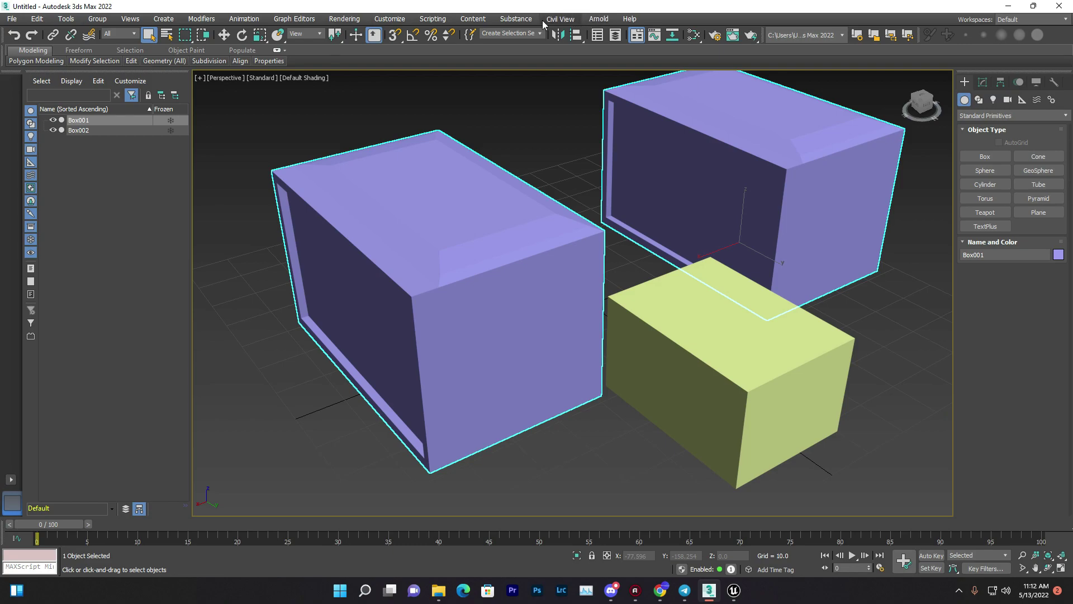
click(697, 35)
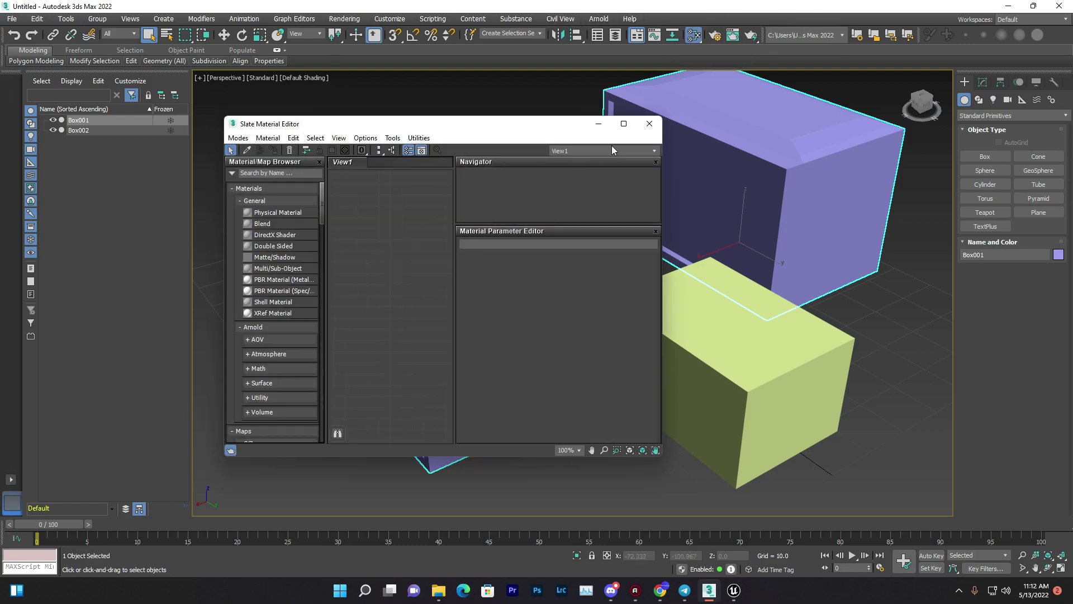
click(649, 124)
key(alt)
key(o)
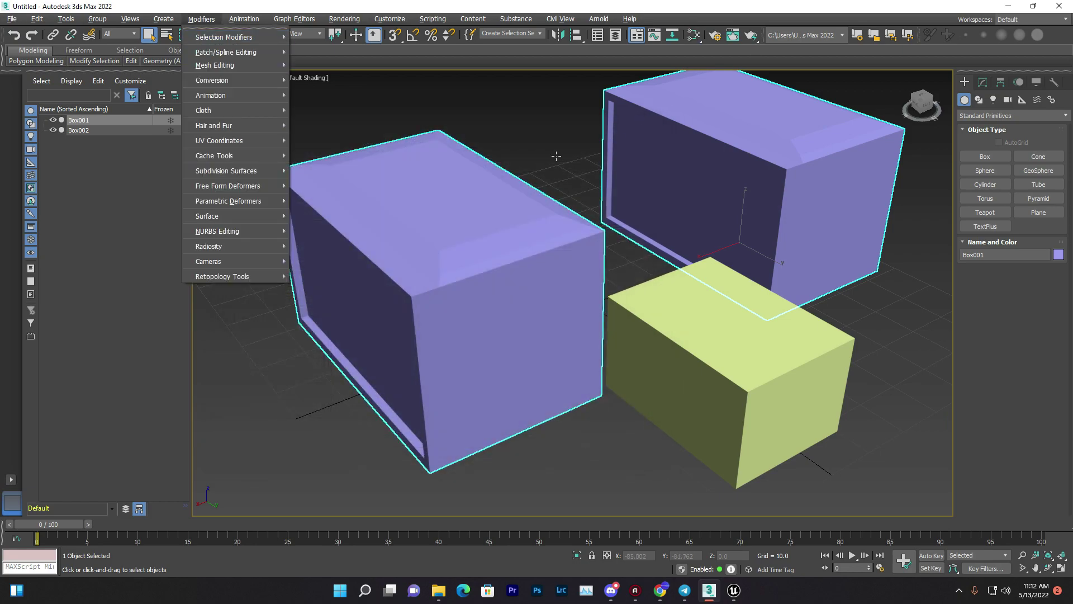
key(Escape)
key(m)
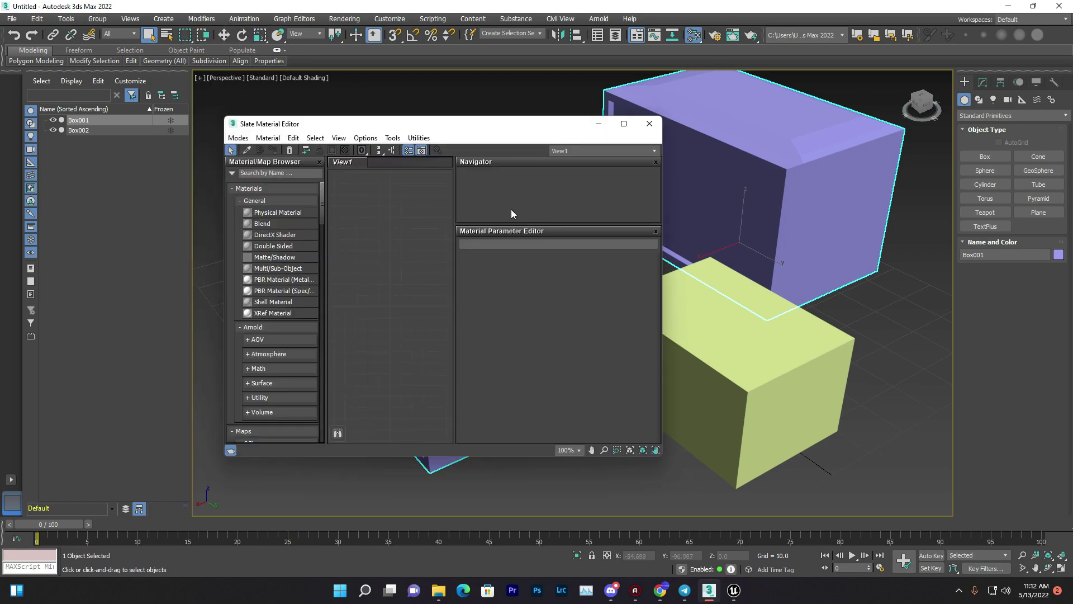
- Switch to the Compact Material Editor and select the 08 - Default sample slot
click(624, 123)
drag(175, 7, 306, 82)
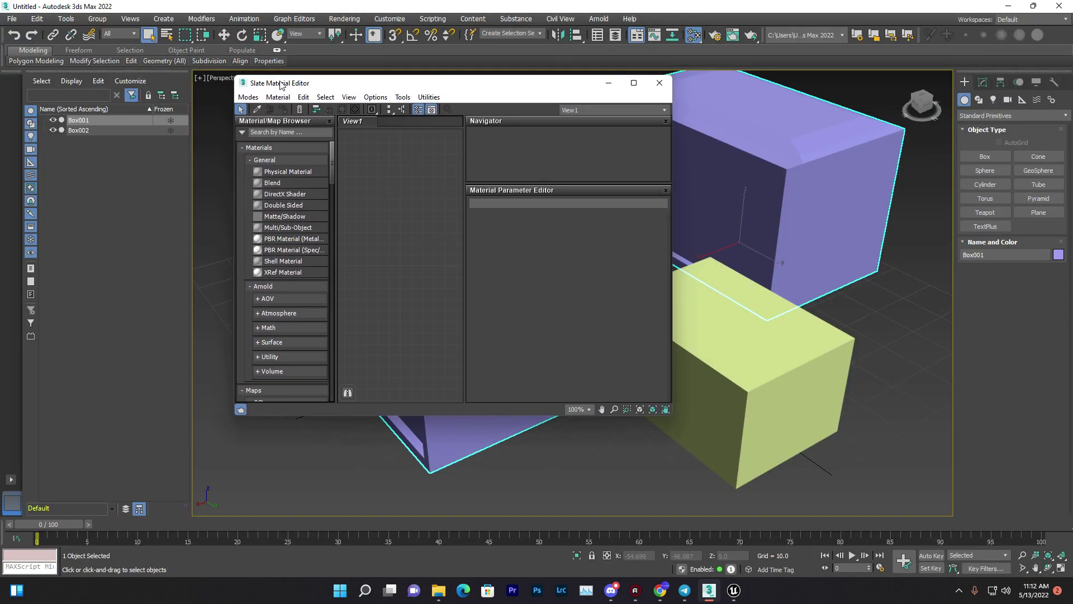
click(248, 97)
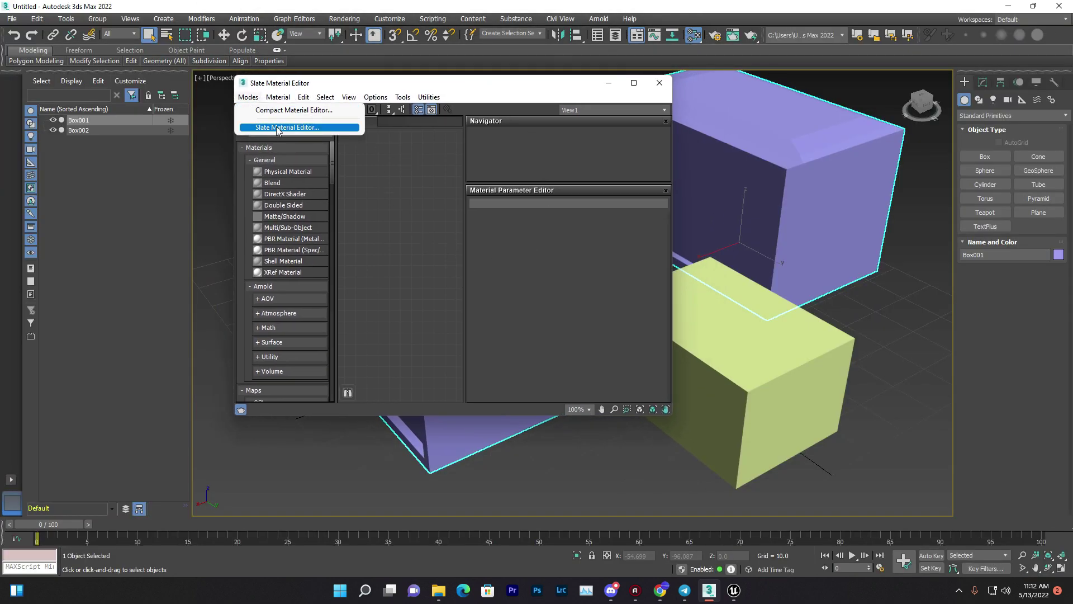
click(286, 110)
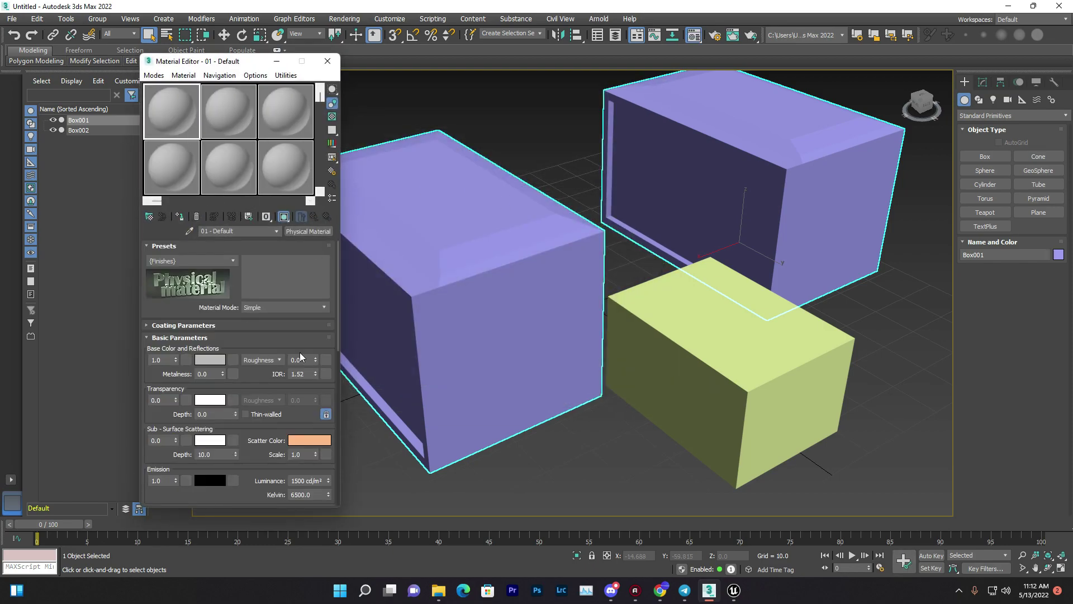
click(268, 124)
click(226, 180)
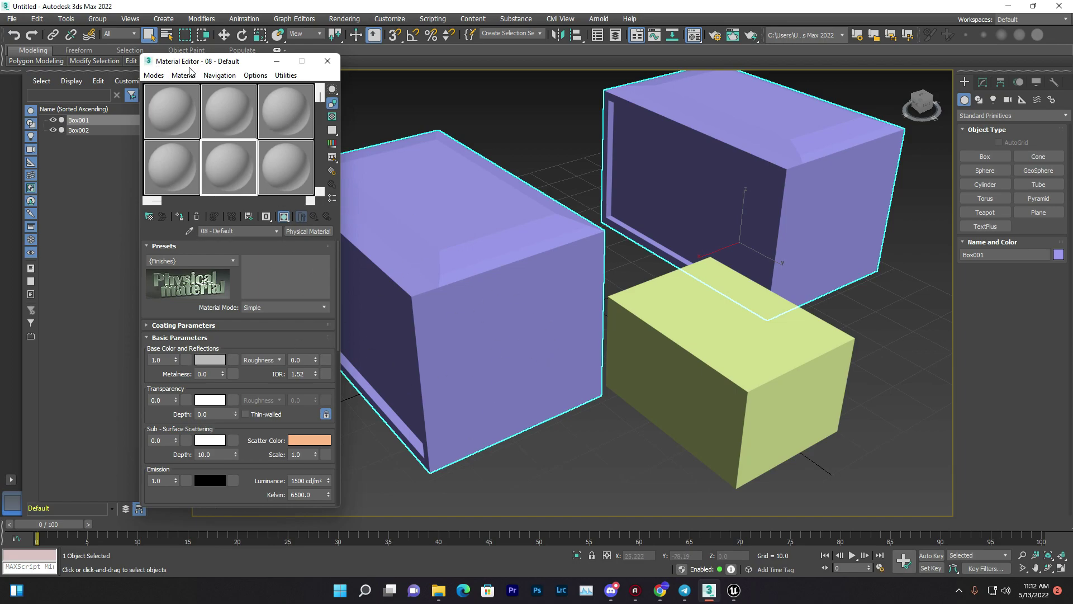
- Switch back to the Slate Material Editor, maximize it and look over its material and map lists
click(154, 75)
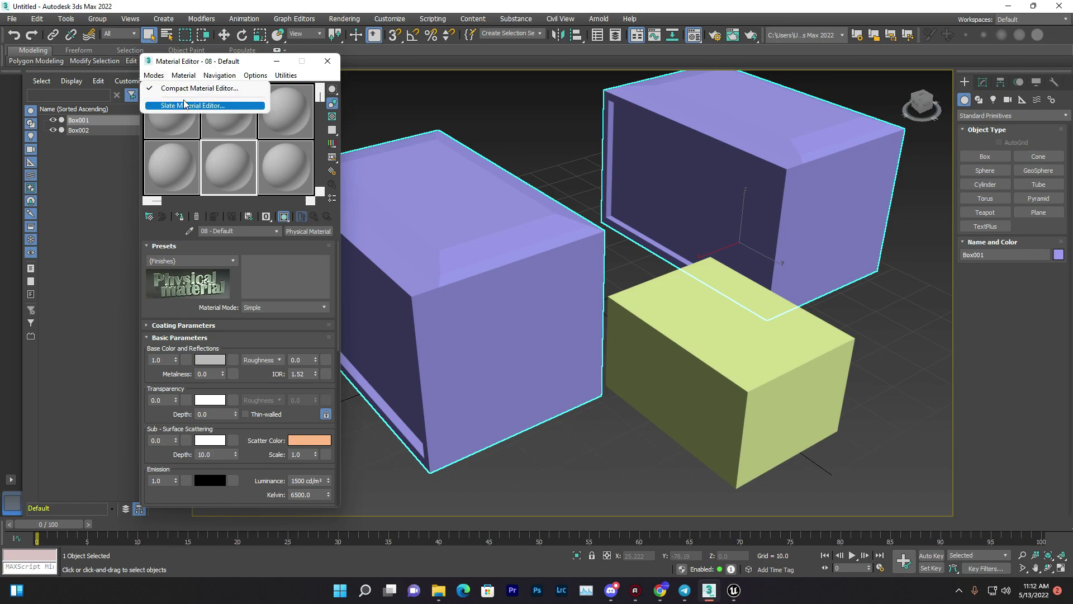
click(183, 101)
click(634, 84)
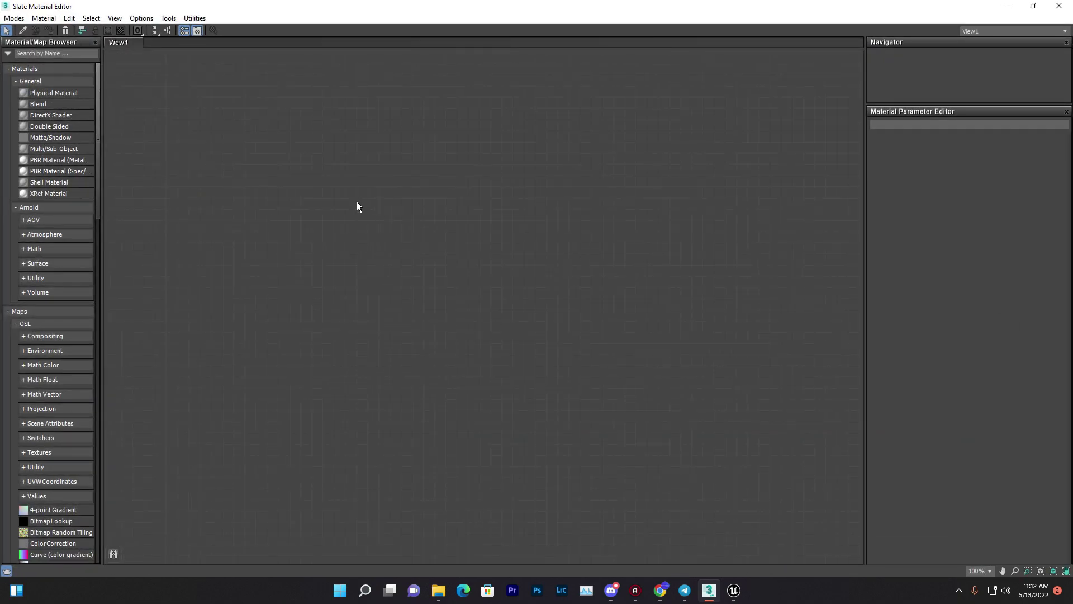
scroll(63, 419, down, 6)
scroll(62, 408, up, 6)
drag(366, 15, 351, 204)
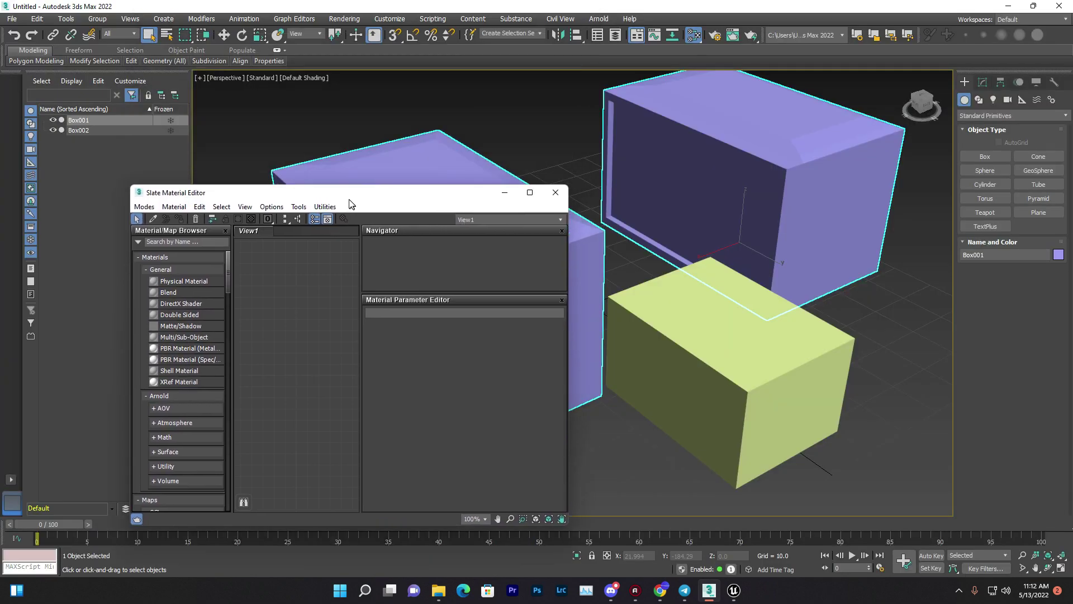
click(531, 193)
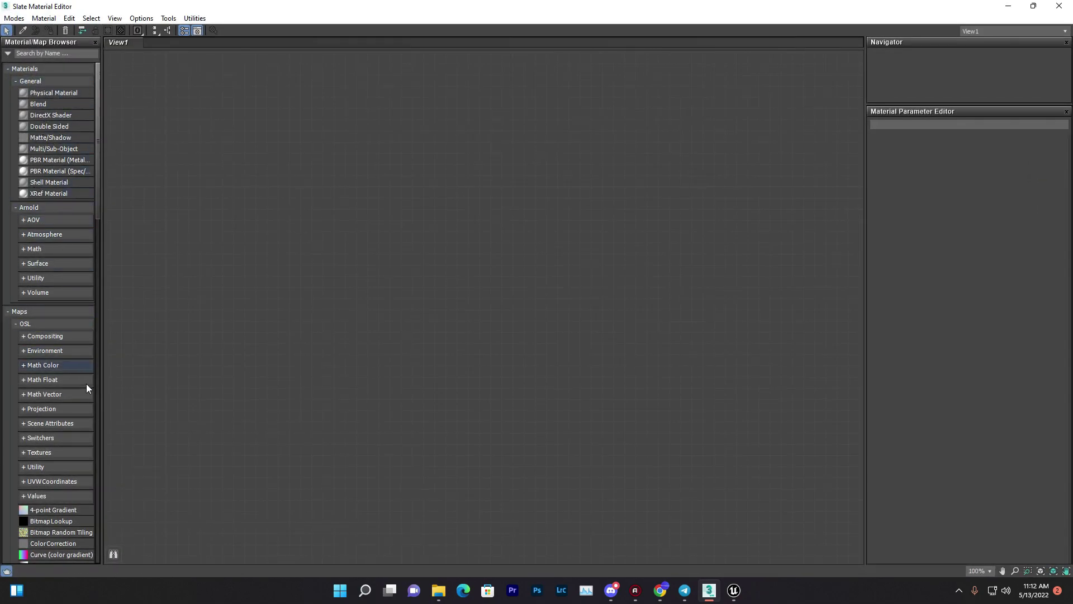
- Add a PBR Material (Spec/Gloss) node to the empty material view and bring up the map choices for its Base Color Map
drag(49, 172, 272, 188)
drag(561, 200, 561, 199)
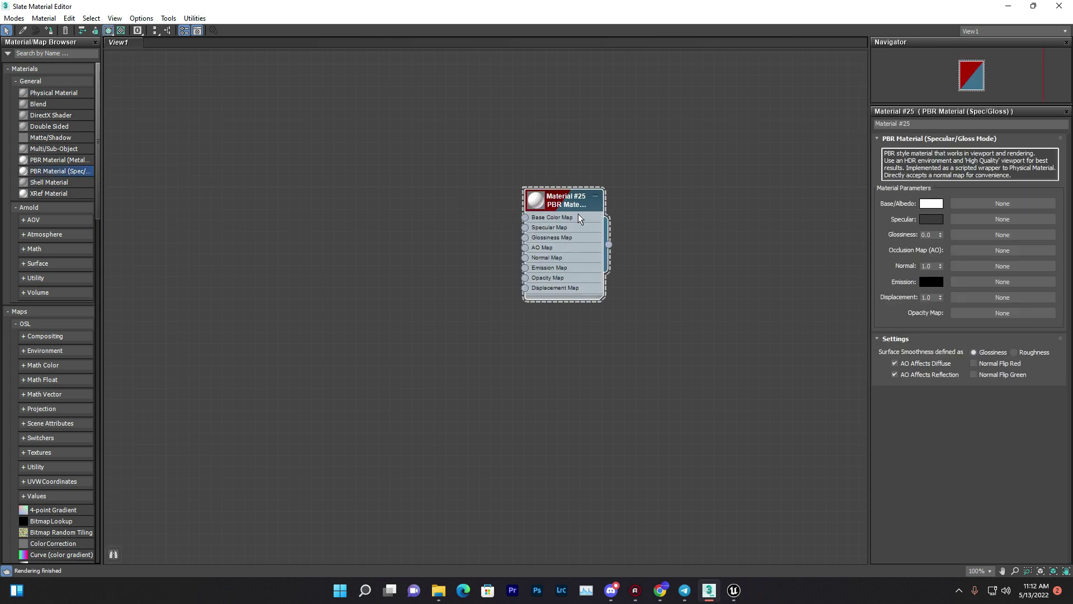
drag(525, 218, 433, 202)
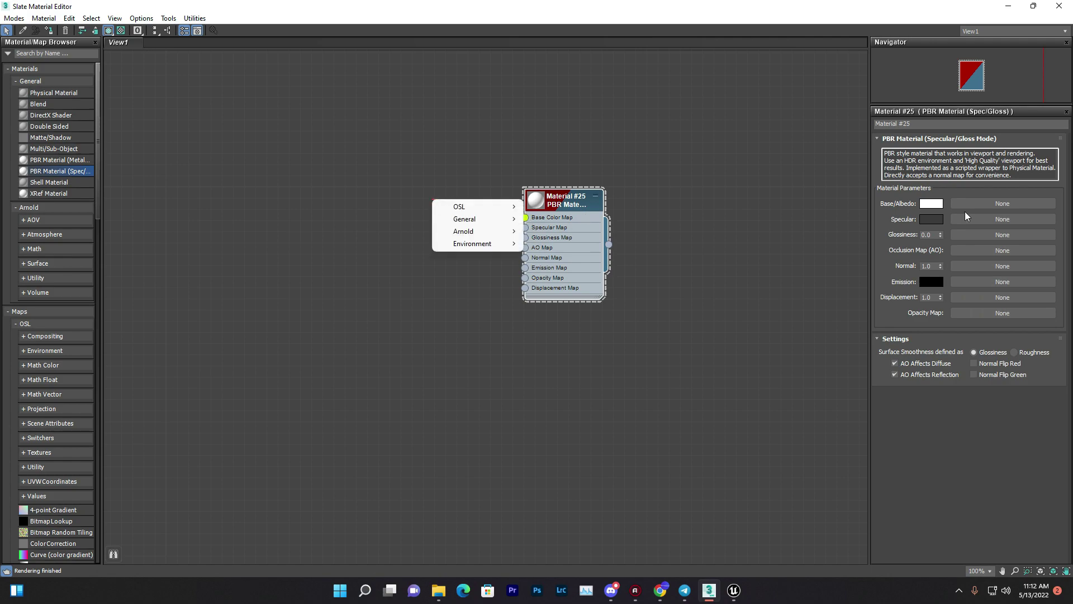
- Set the PBR material's Base/Albedo color to a bright, fully saturated blue
click(932, 204)
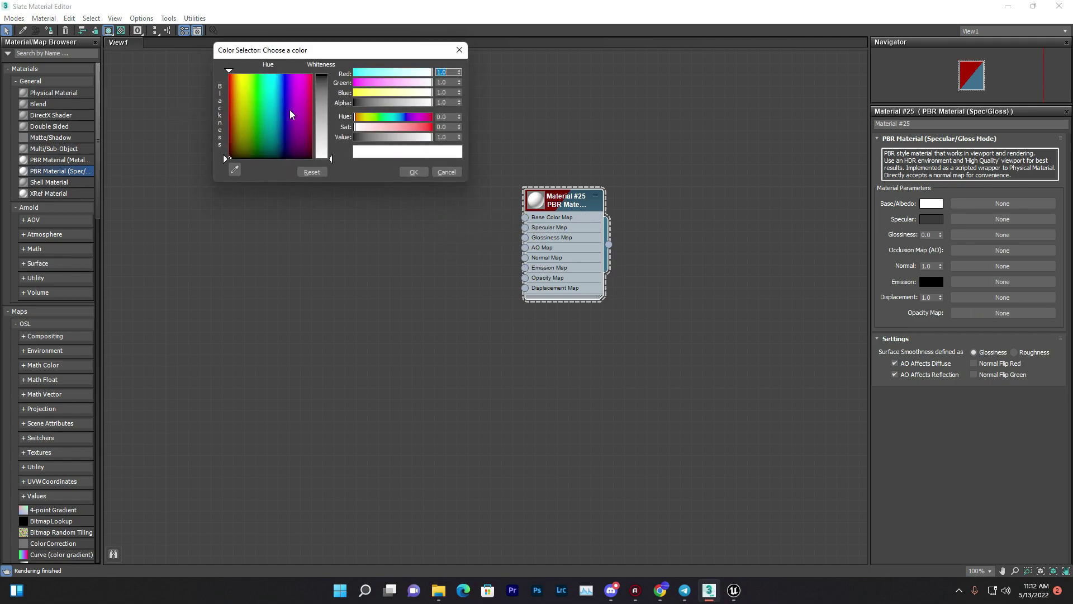
click(254, 92)
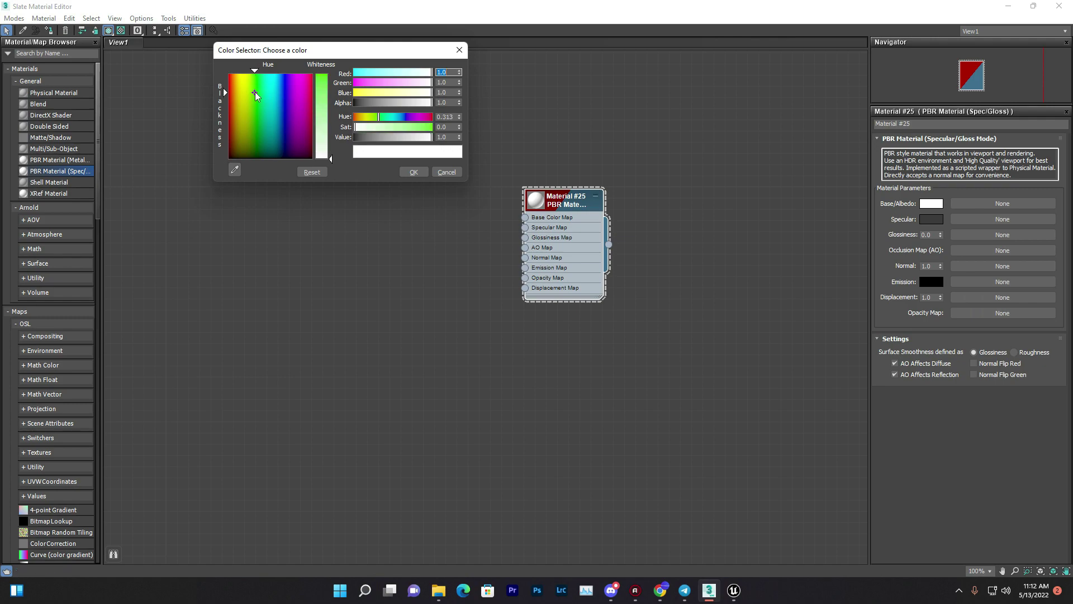
drag(269, 113, 285, 87)
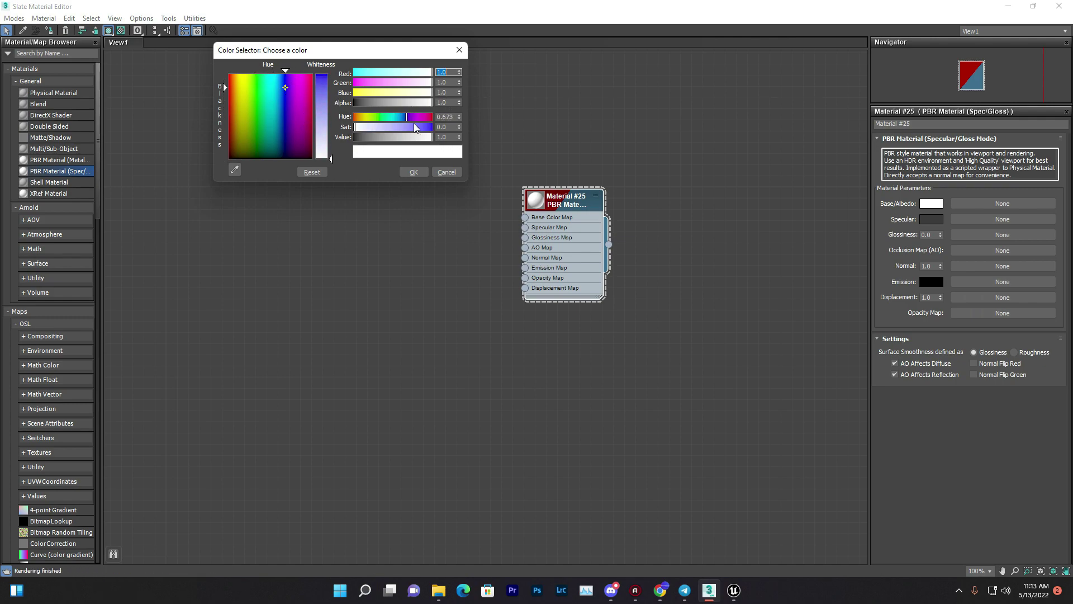
mouse_move(404, 118)
mouse_down()
mouse_move(381, 123)
mouse_move(439, 127)
mouse_up()
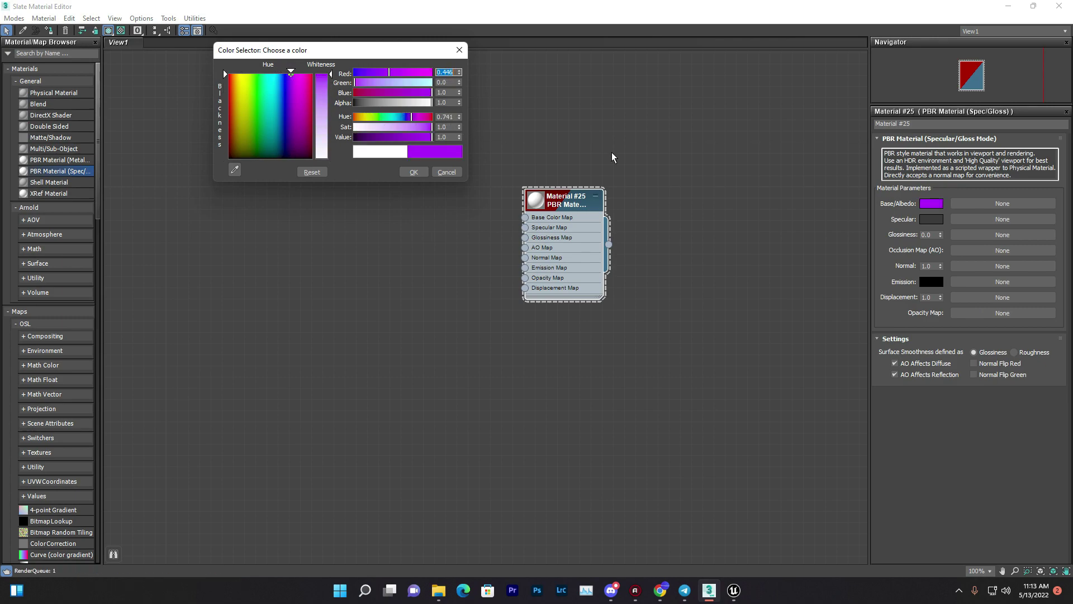
mouse_move(411, 119)
mouse_down()
mouse_move(395, 121)
mouse_move(404, 122)
mouse_up()
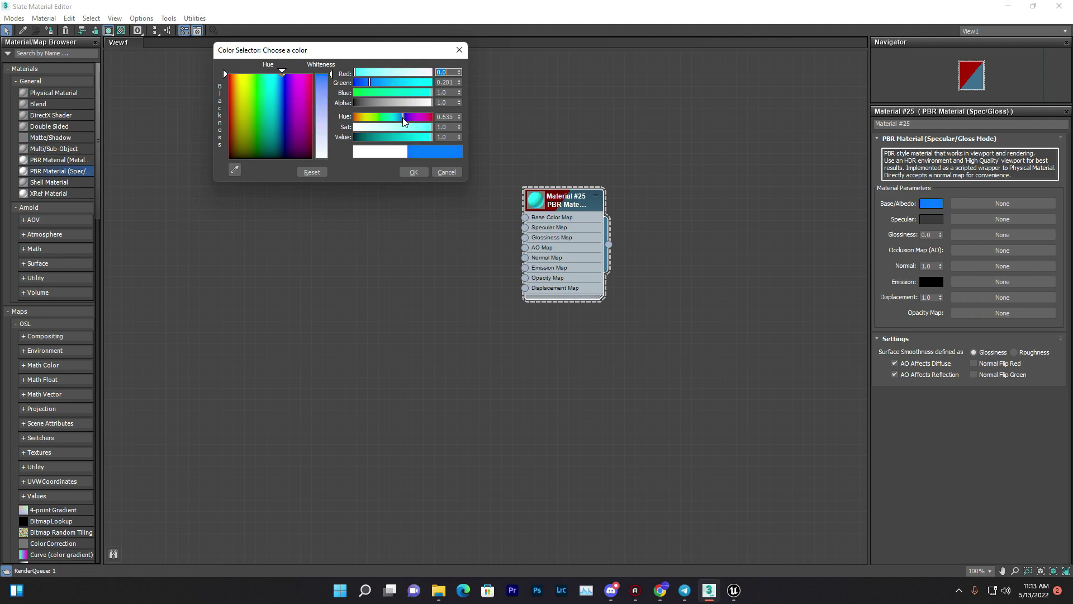
click(417, 173)
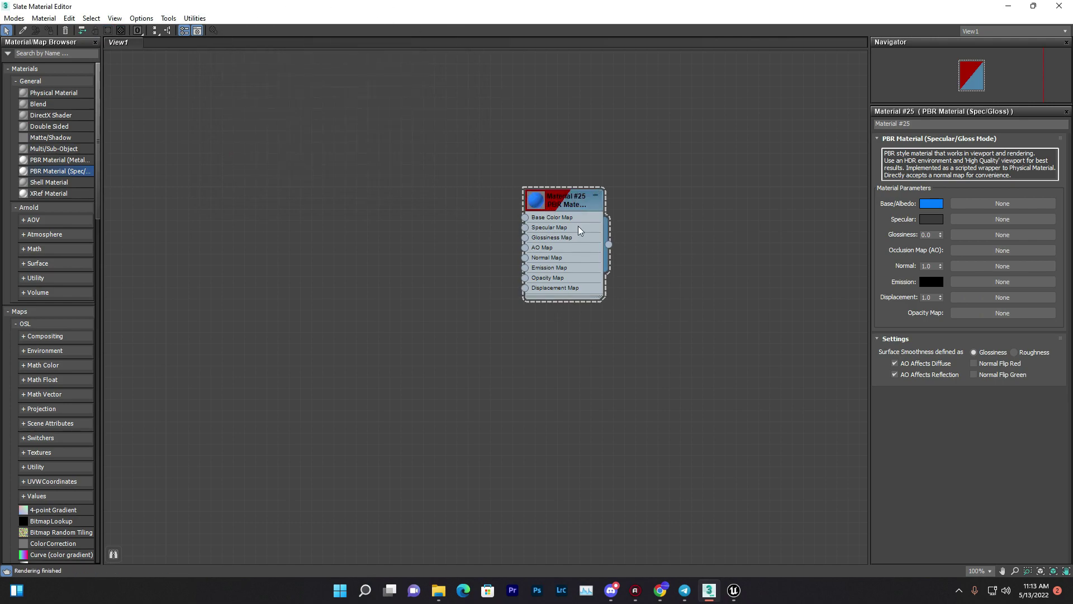
drag(357, 20, 362, 242)
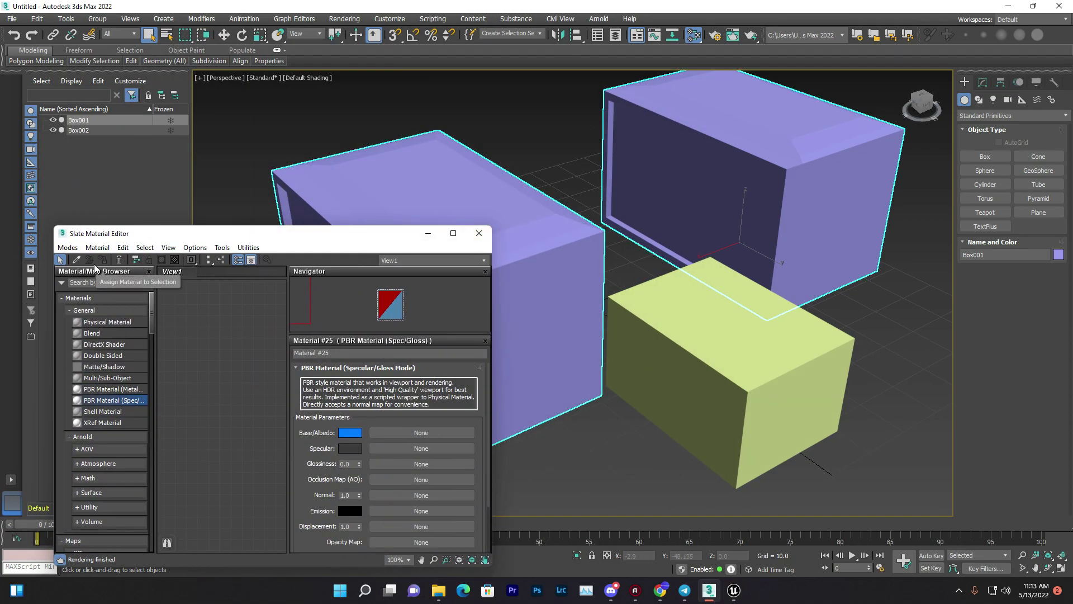
right_click(262, 329)
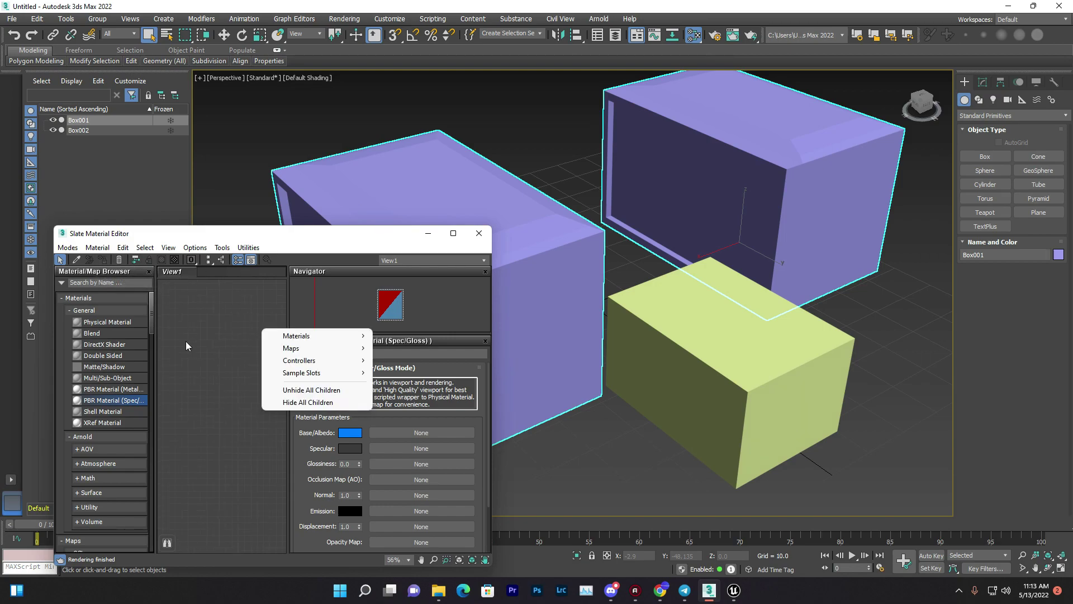
click(240, 299)
click(68, 247)
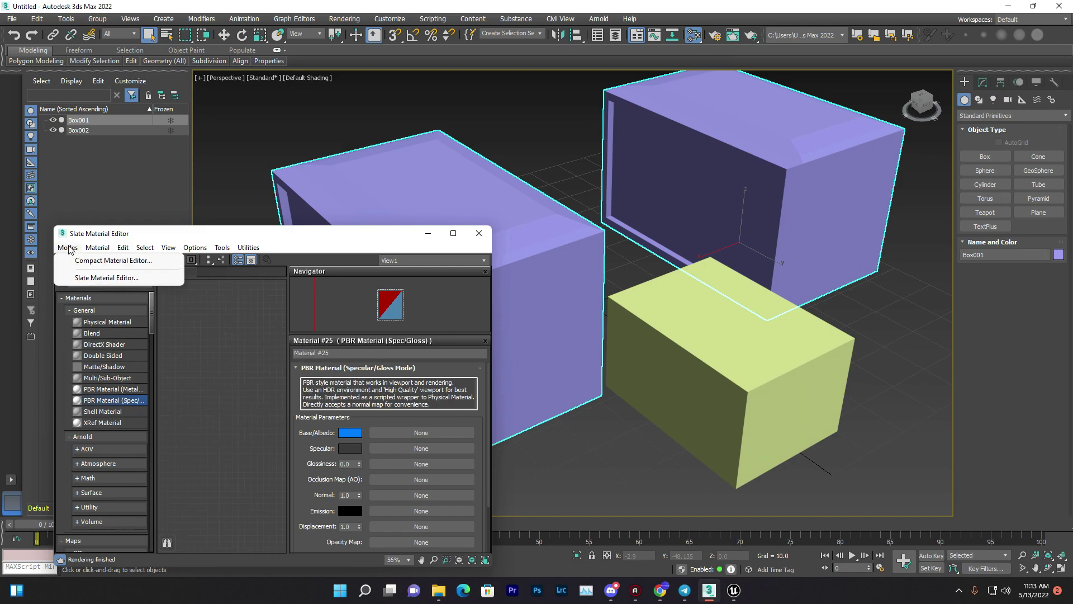
click(726, 302)
key(ctrl+a)
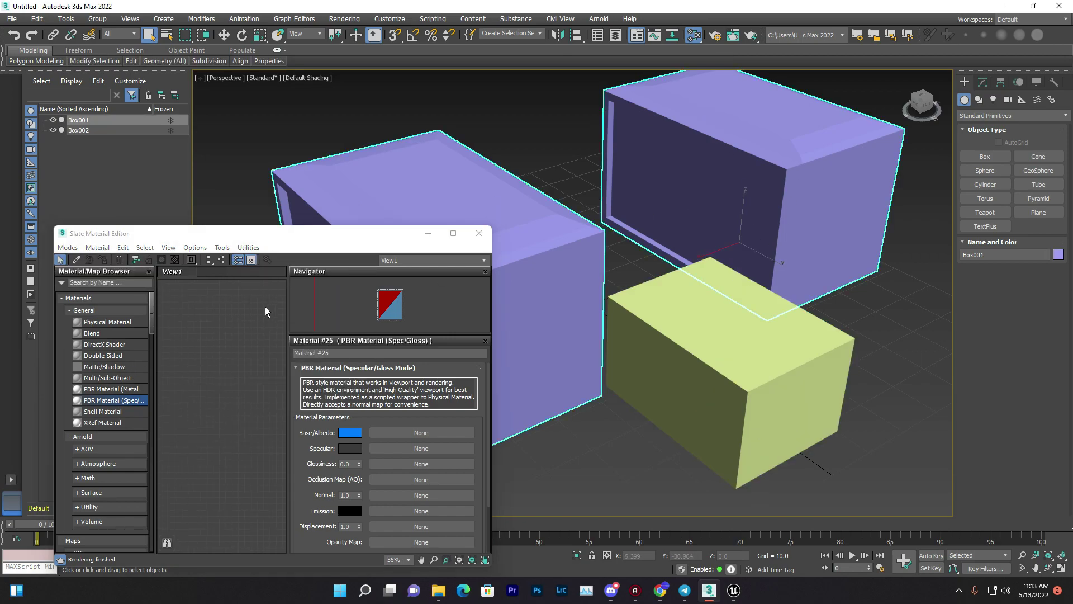
- Select the Material #25 node, assign it to the selected Box001, and minimize the material editor
click(454, 233)
click(421, 163)
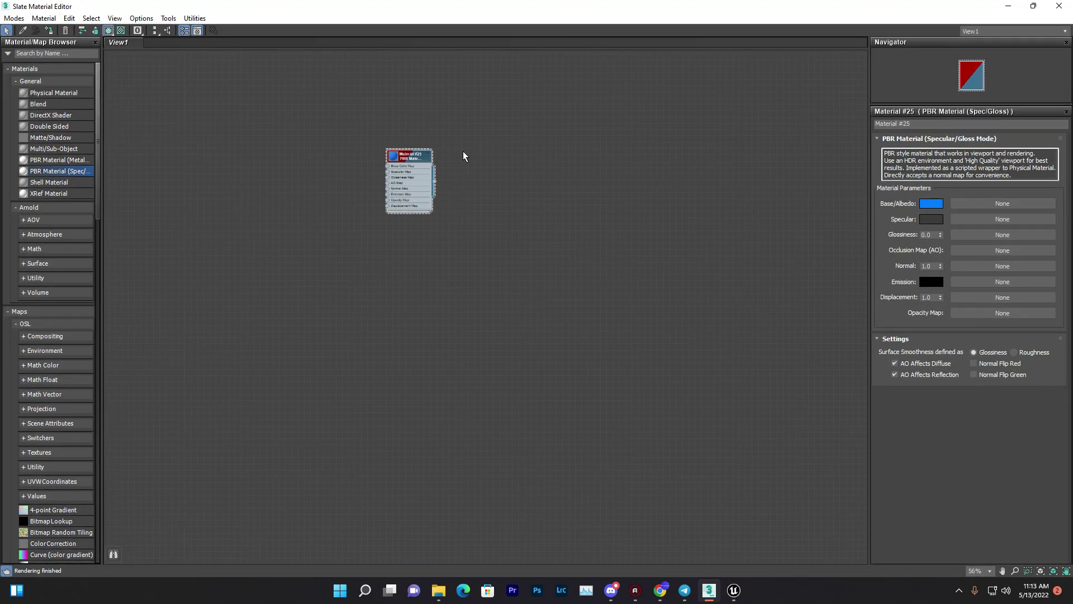
scroll(411, 168, up, 5)
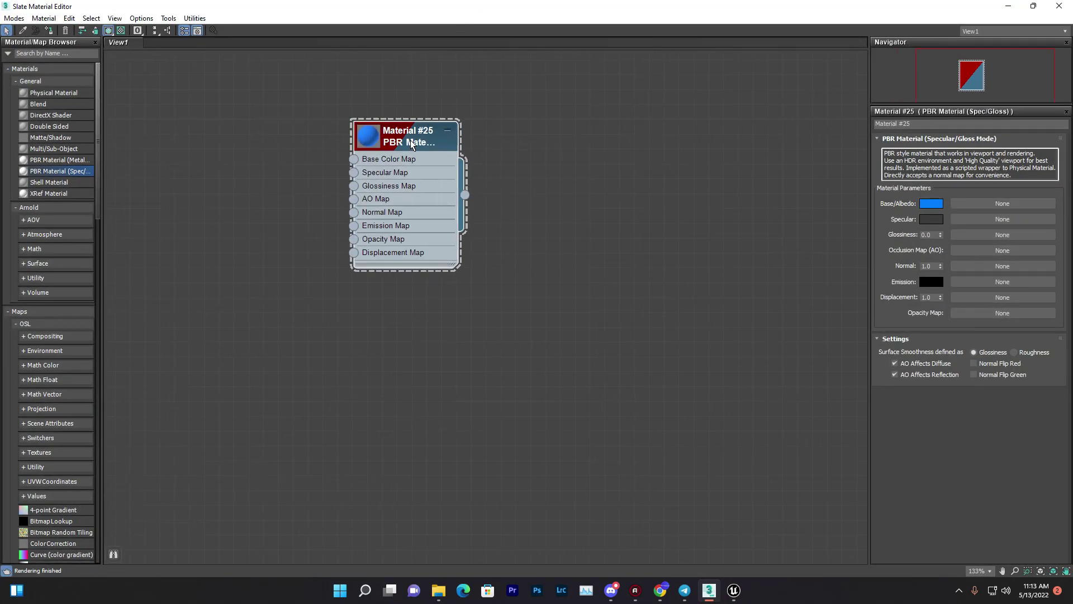
double_click(510, 12)
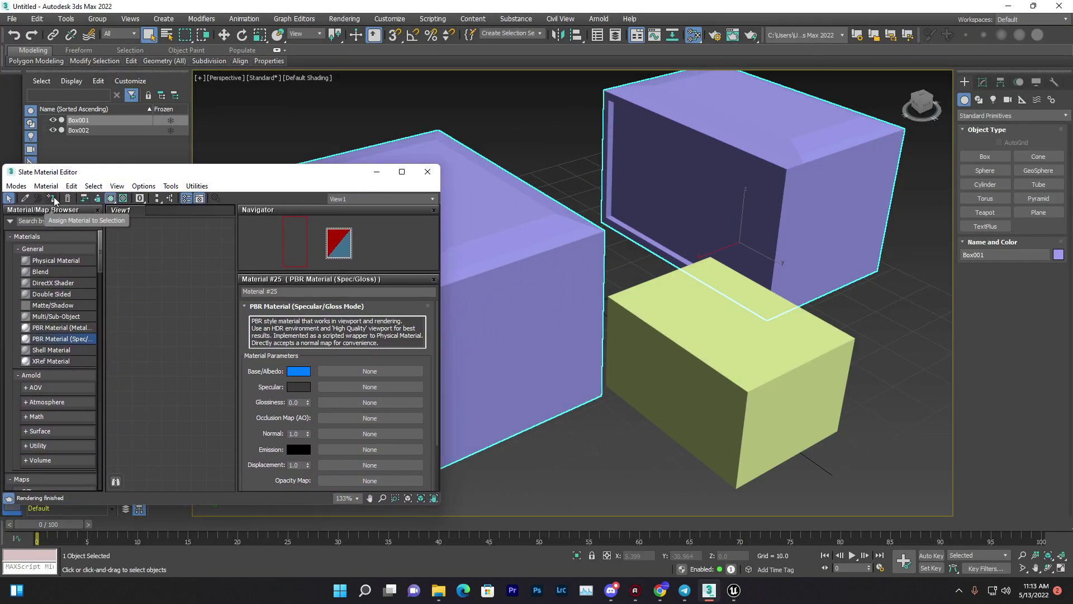
click(51, 198)
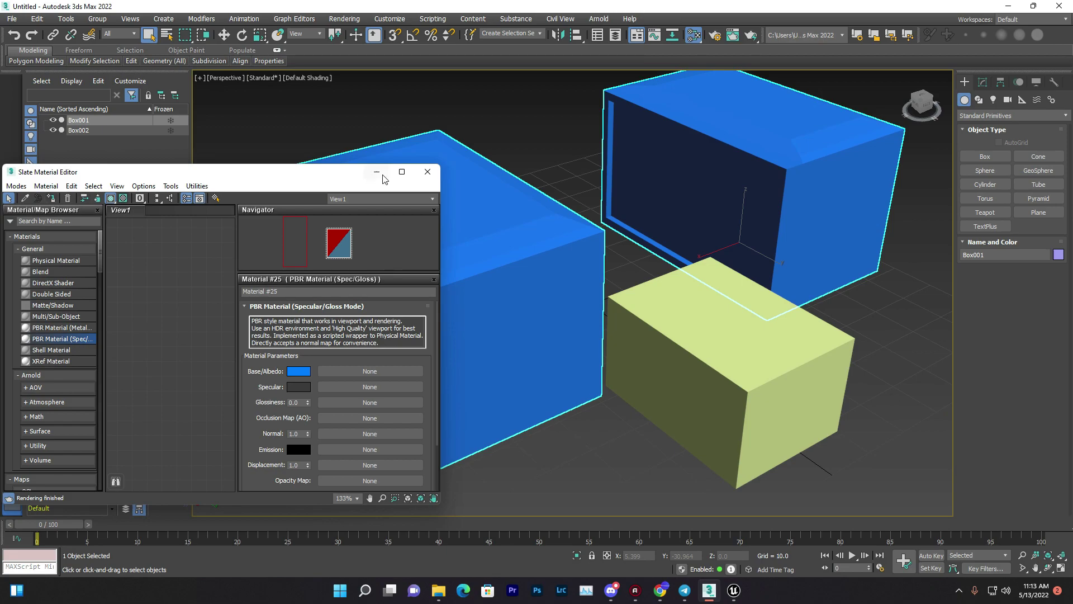
click(377, 177)
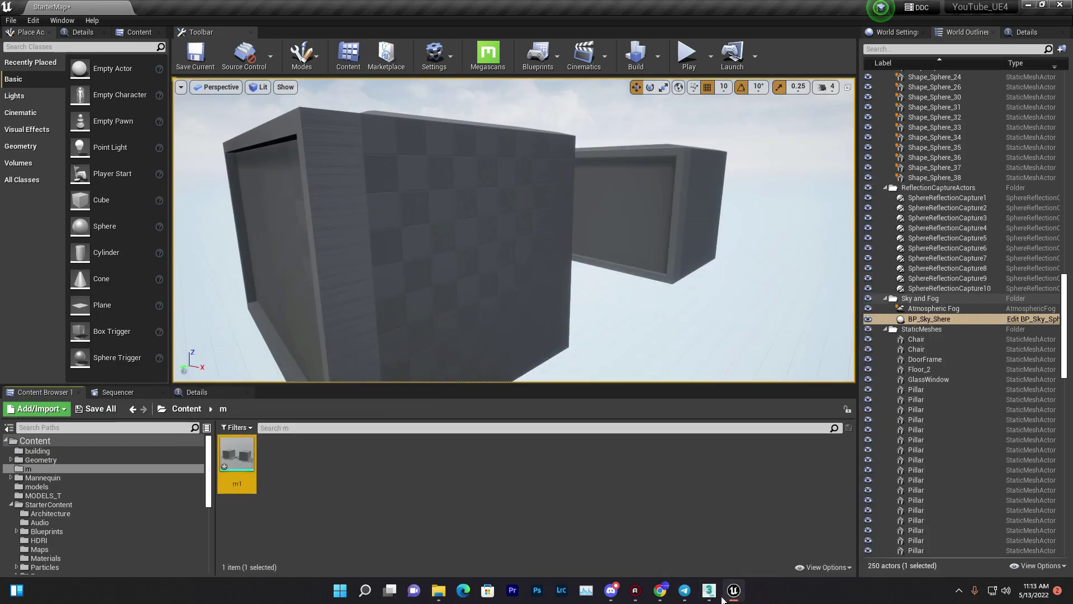
click(708, 590)
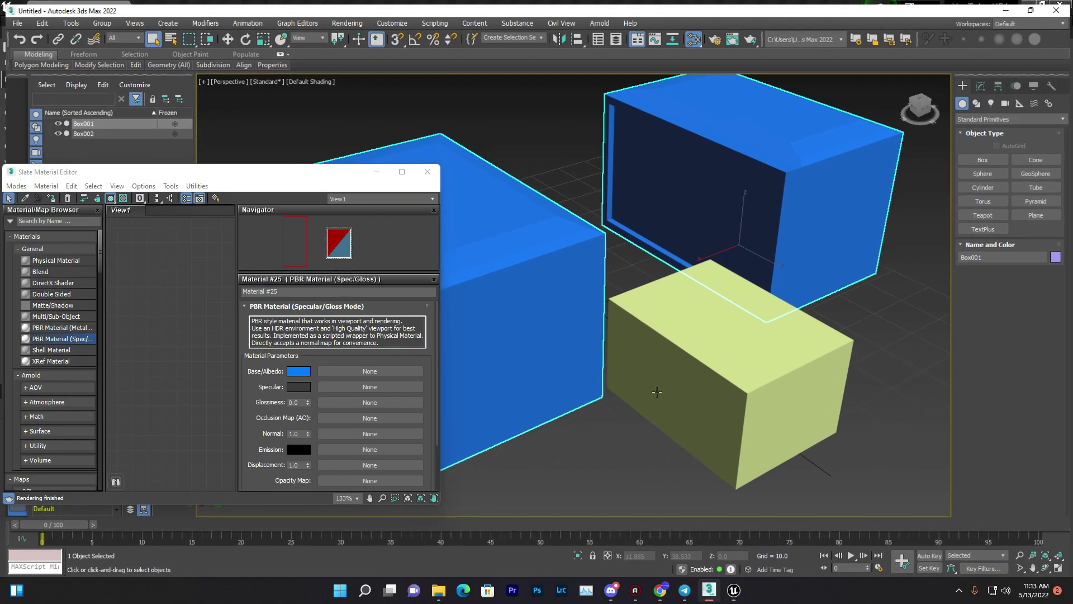
middle_drag(142, 297, 84, 330)
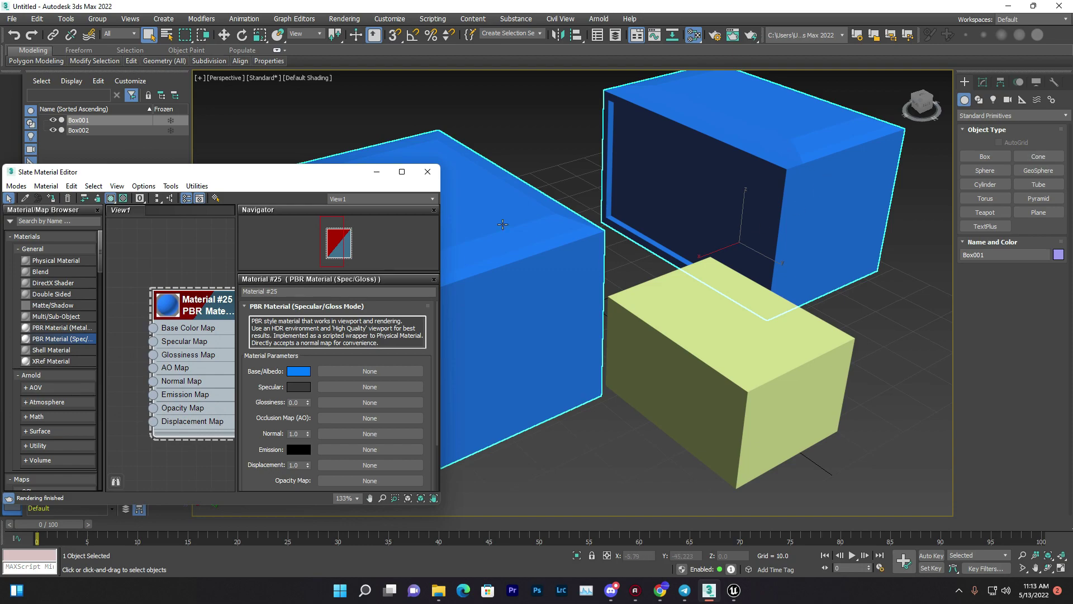
click(378, 173)
click(13, 20)
click(21, 88)
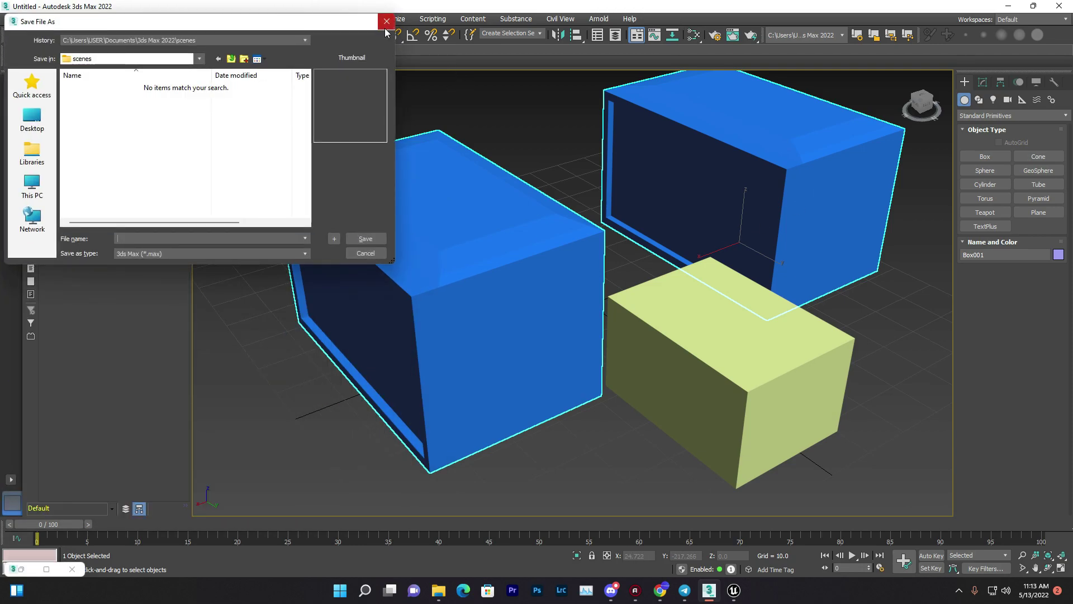
click(386, 21)
- Export only the selected Box001 as m1.fbx in the Android_ETC2 folder, replacing the existing file and keeping the current FBX settings
click(11, 18)
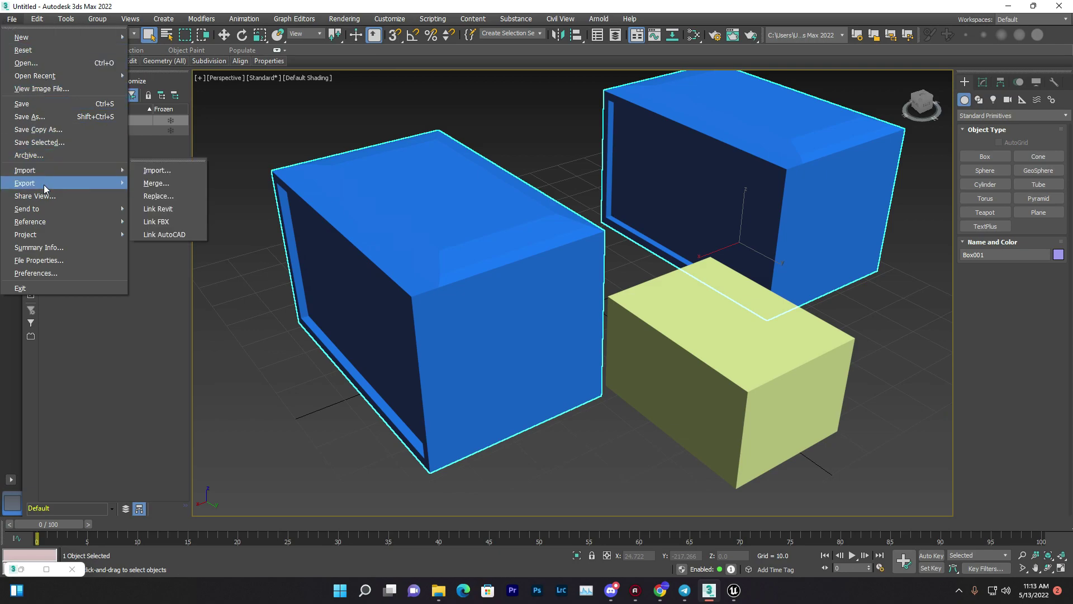
mouse_move(45, 185)
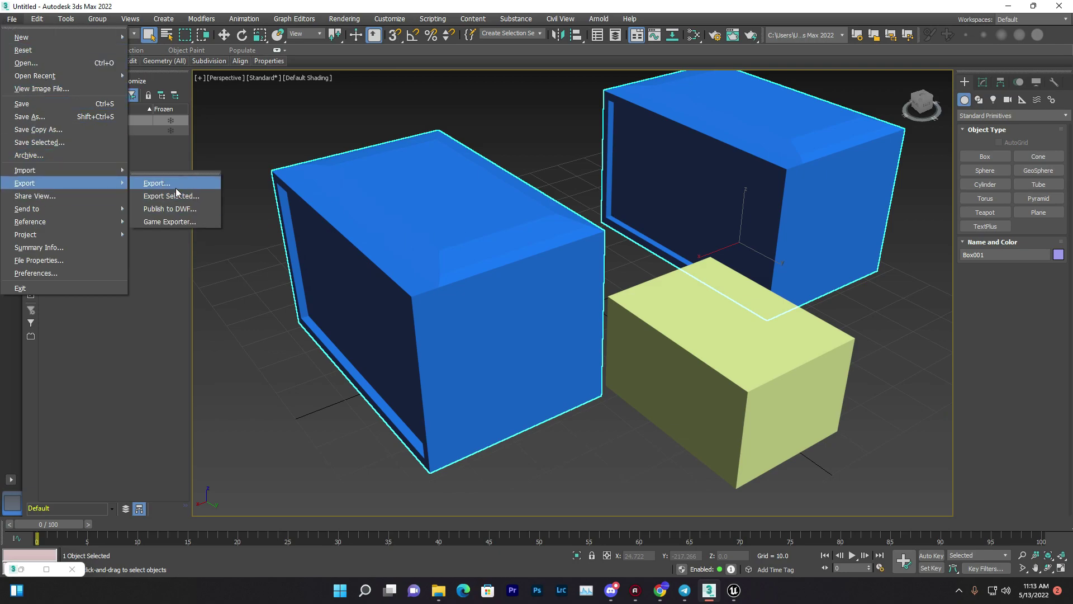
click(177, 196)
click(124, 90)
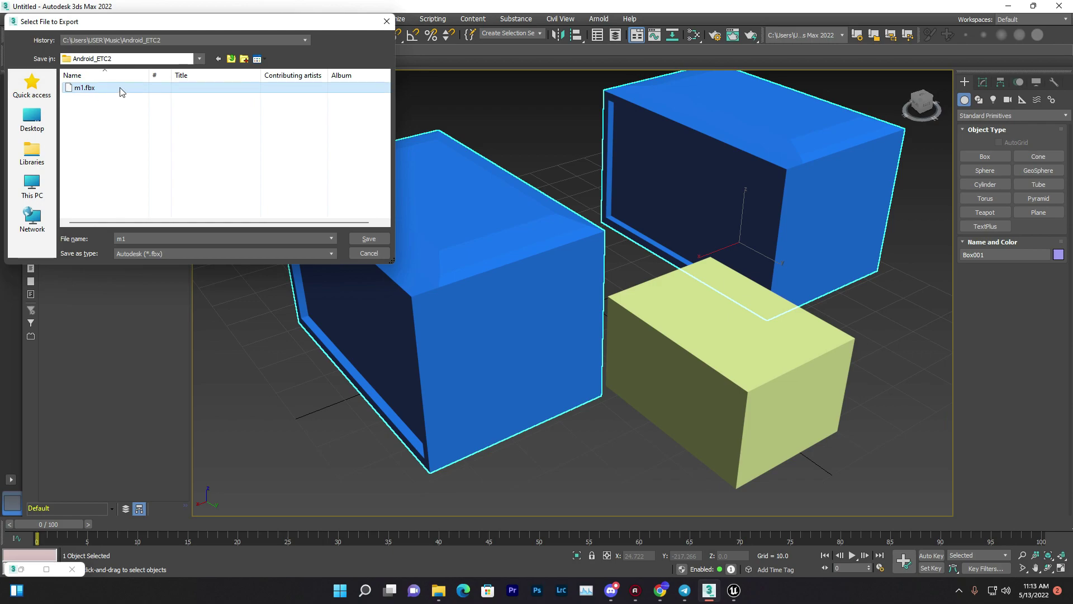
click(365, 239)
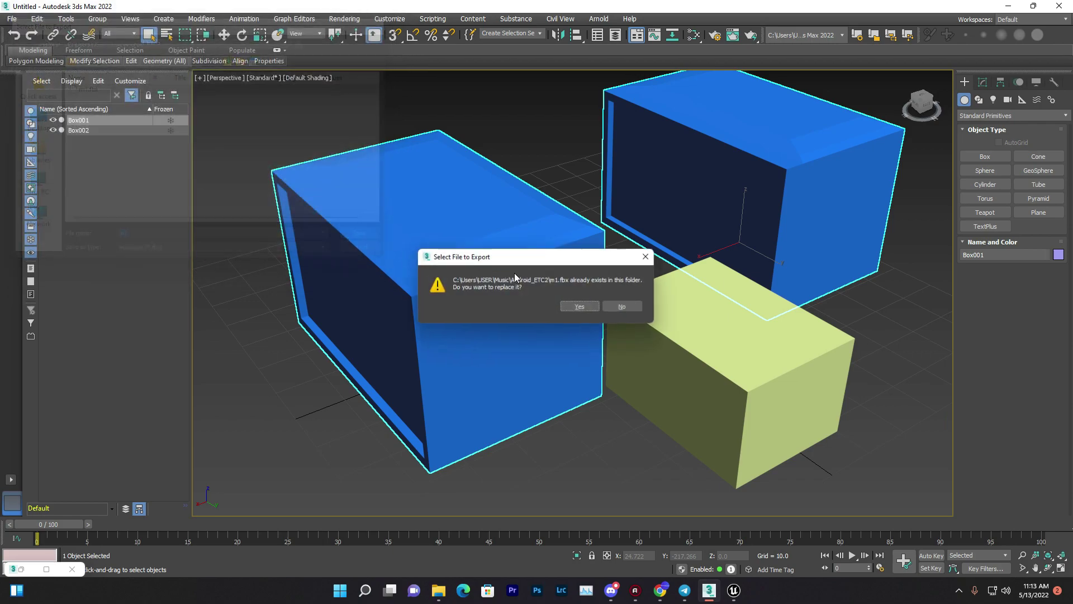
click(583, 311)
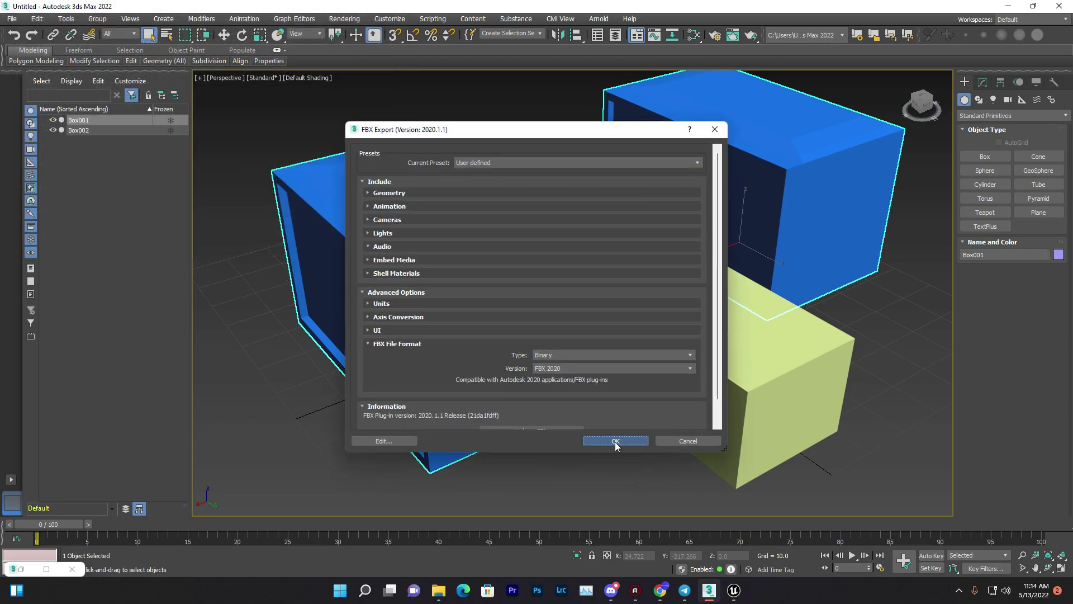
click(615, 441)
- Switch to Unreal Engine and delete both the placed box mesh from the level and the m1 asset from folder m
click(734, 590)
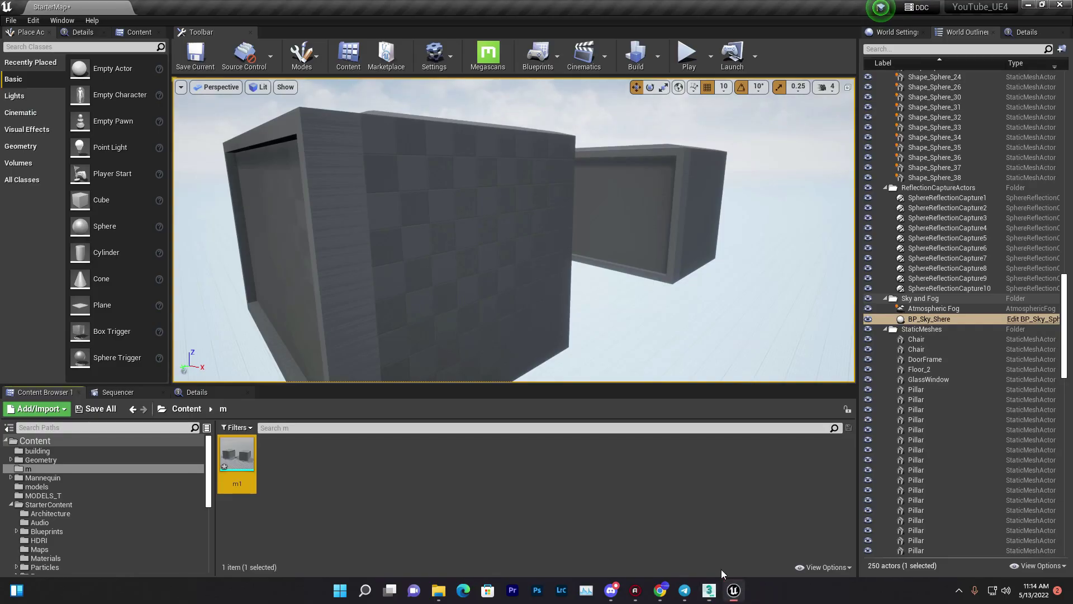
right_click(339, 469)
click(547, 179)
key(Delete)
click(237, 454)
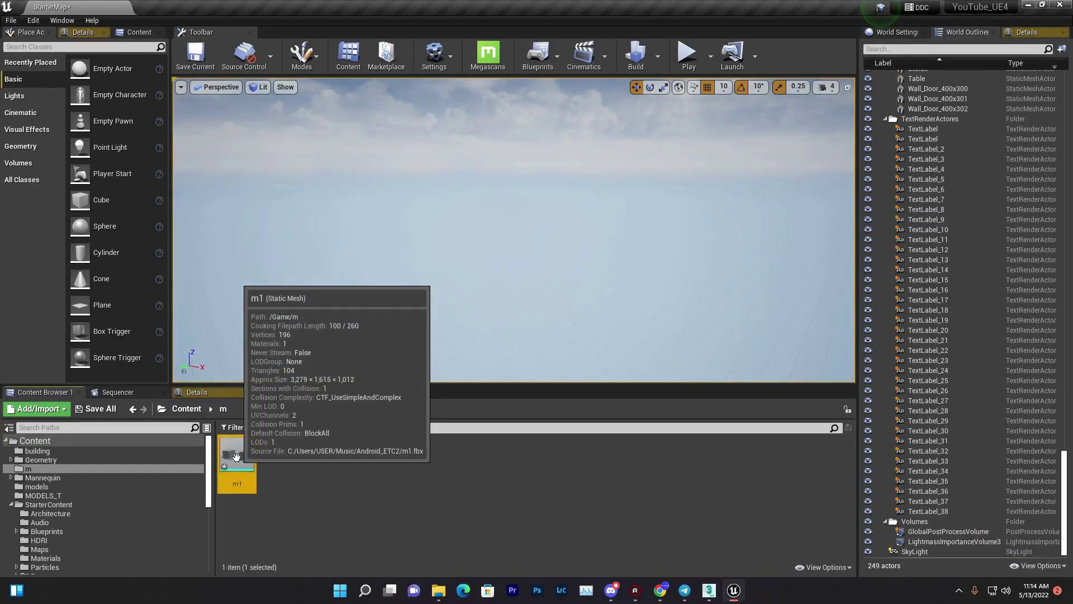
key(Delete)
click(424, 472)
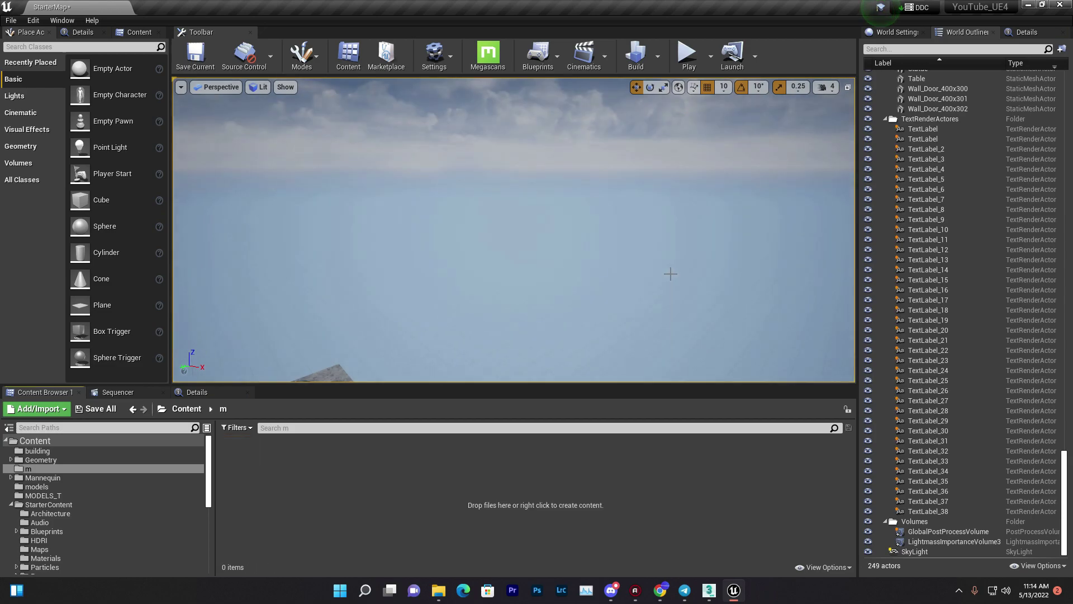
- Import m1.fbx together with its material into the m folder
right_click(316, 487)
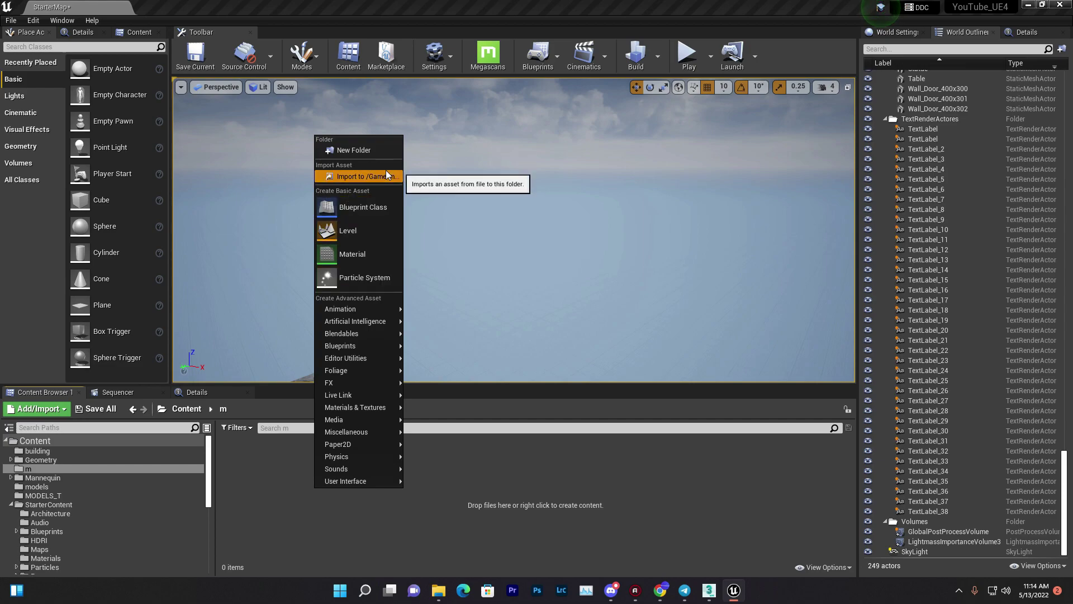
click(387, 175)
click(154, 92)
click(430, 280)
click(568, 461)
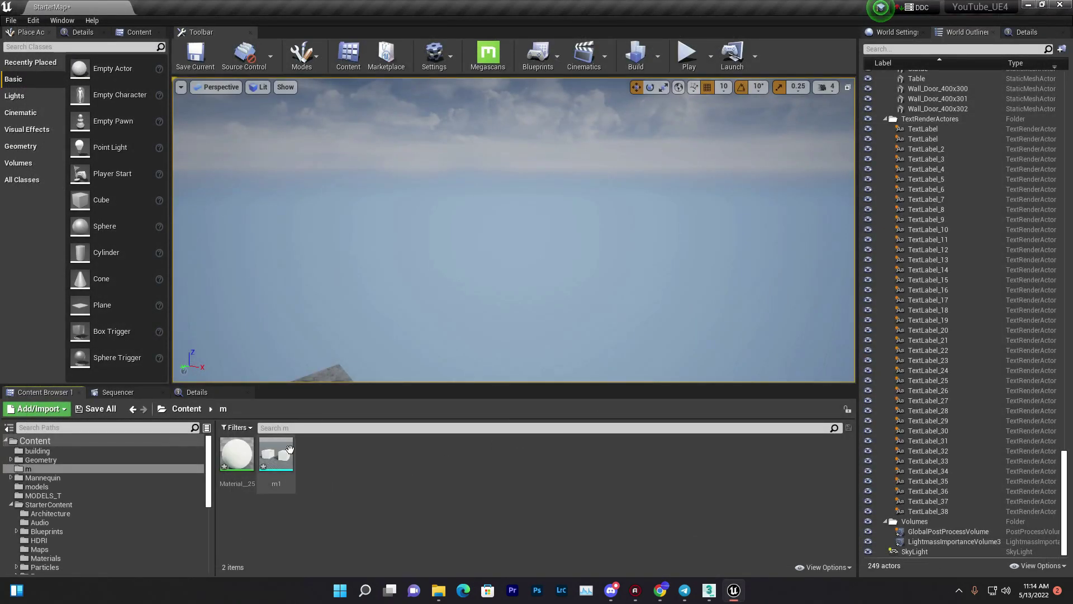
- Place the imported m1 mesh in the level near the concrete sample platforms
right_drag(447, 252, 481, 224)
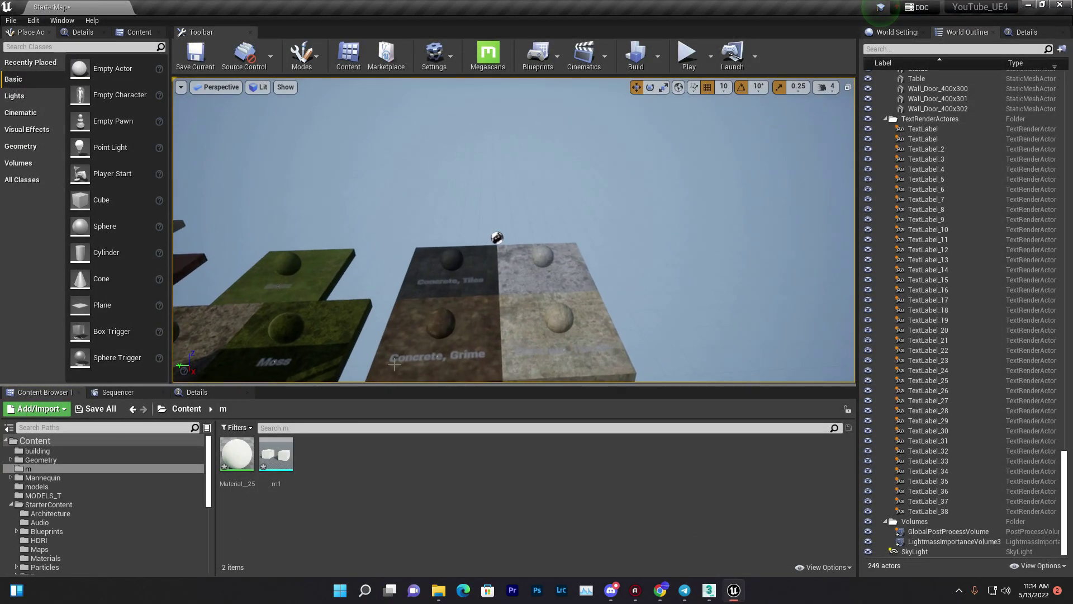
mouse_move(197, 267)
right_down()
mouse_move(213, 246)
mouse_move(197, 267)
right_up()
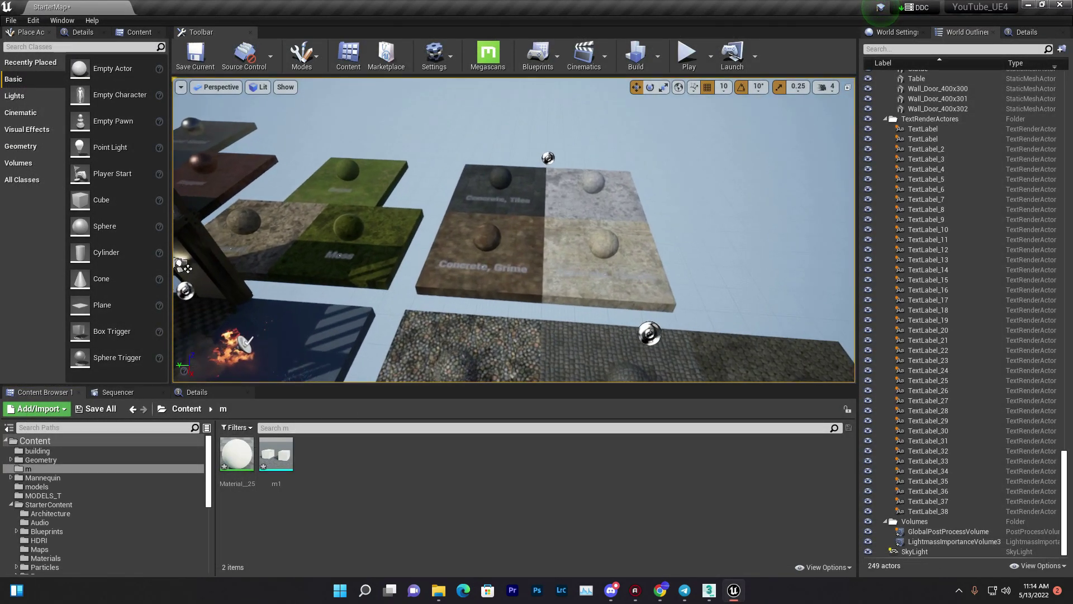
scroll(197, 267, up, 5)
drag(237, 454, 508, 259)
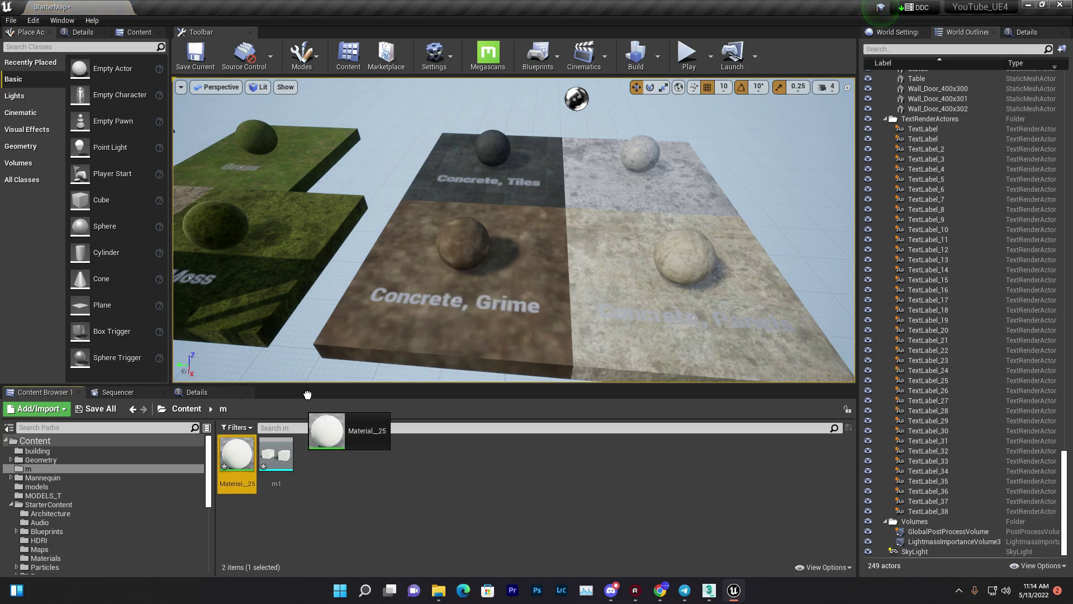
right_drag(508, 260, 497, 246)
key(e)
drag(467, 258, 451, 287)
key(w)
right_drag(450, 287, 313, 290)
click(425, 279)
- Open Material__25 for editing, move its result node clear of the Param node, and select Param
double_click(237, 454)
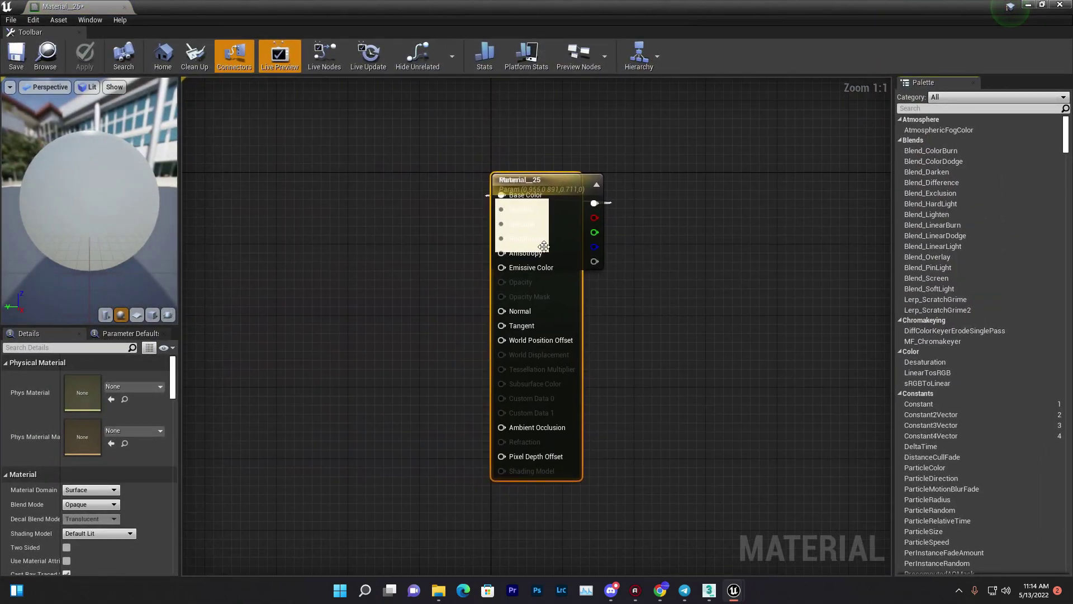
drag(543, 247, 758, 263)
click(531, 235)
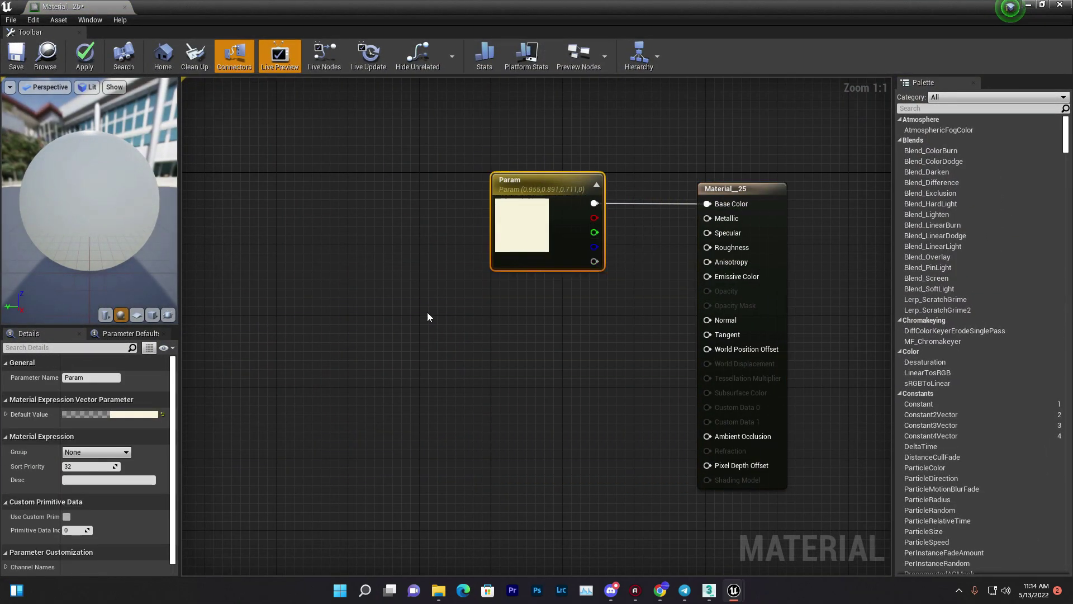
- Set the Param node's default color to a bright, fully saturated blue and save the material
click(148, 414)
drag(184, 396, 164, 352)
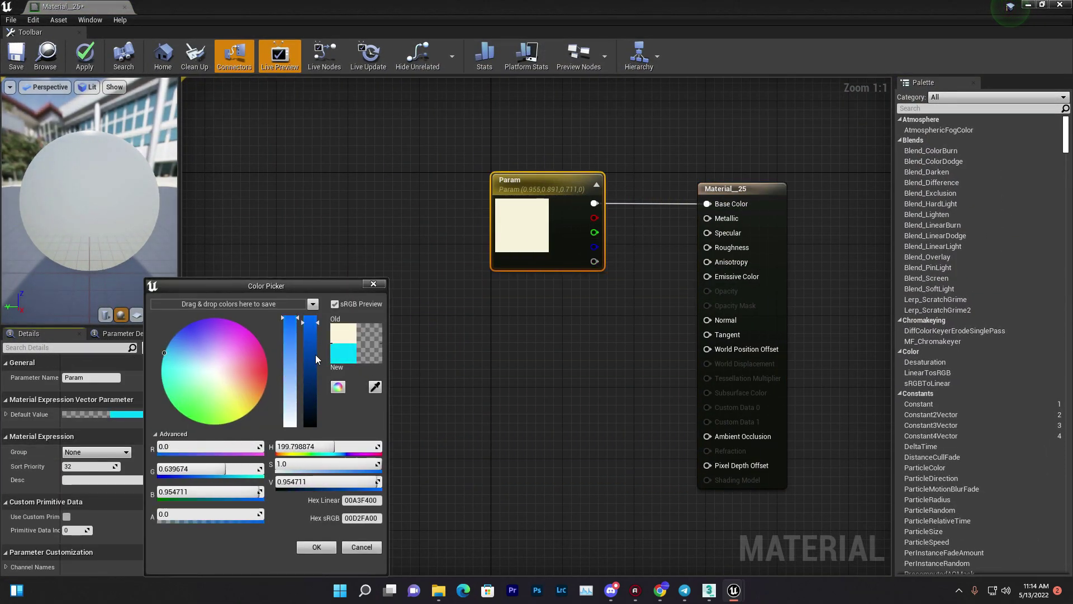
drag(315, 380, 311, 317)
drag(171, 377, 157, 327)
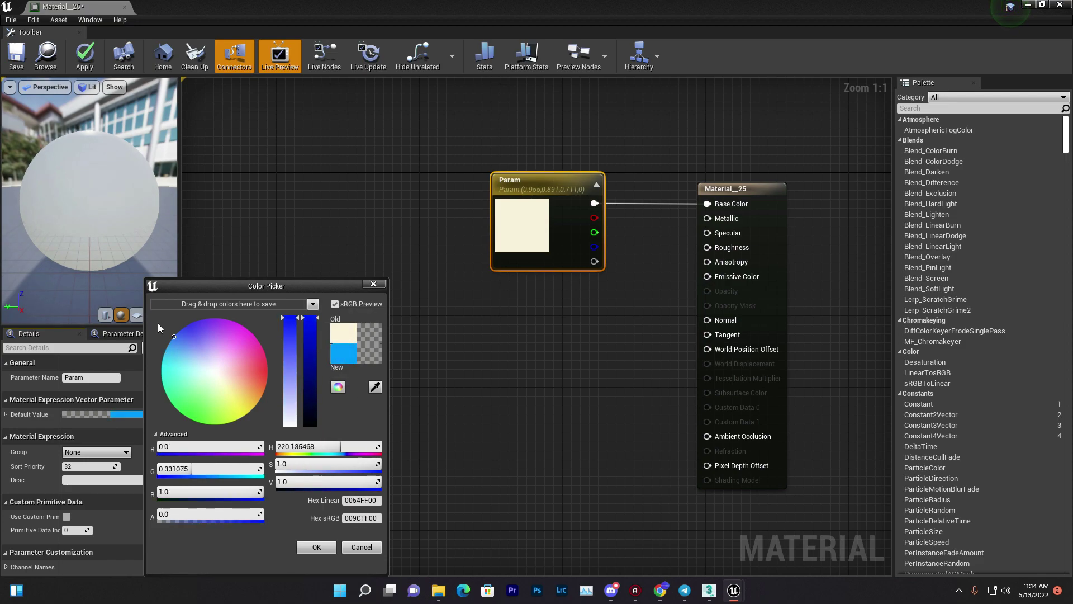
click(316, 547)
click(16, 56)
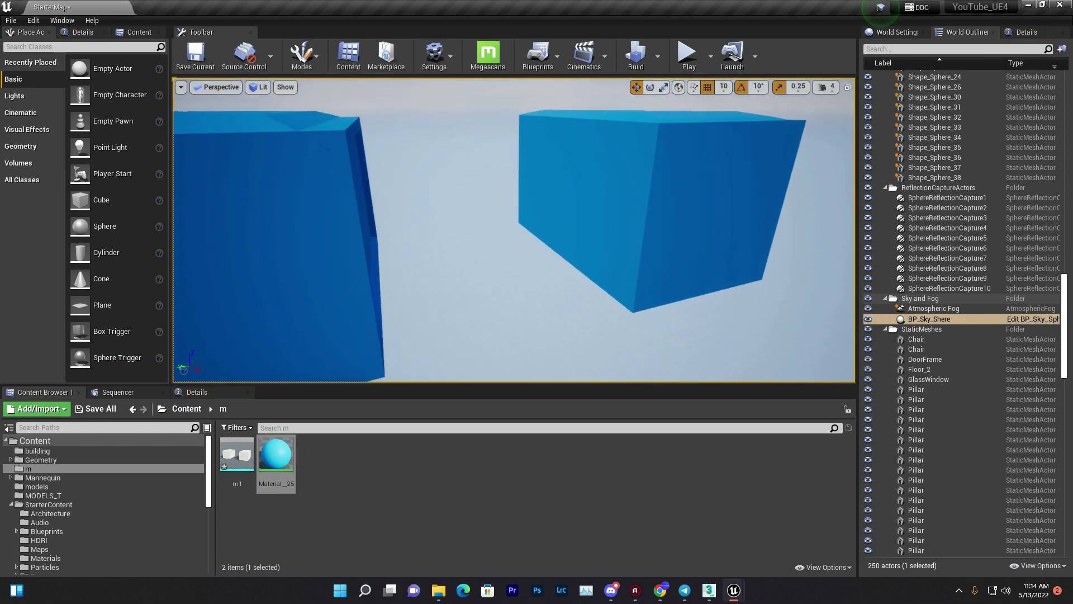
- Look over the blue boxes in the level from farther away, switch back to 3ds Max and clear the selection
scroll(255, 267, down, 10)
scroll(349, 260, down, 2)
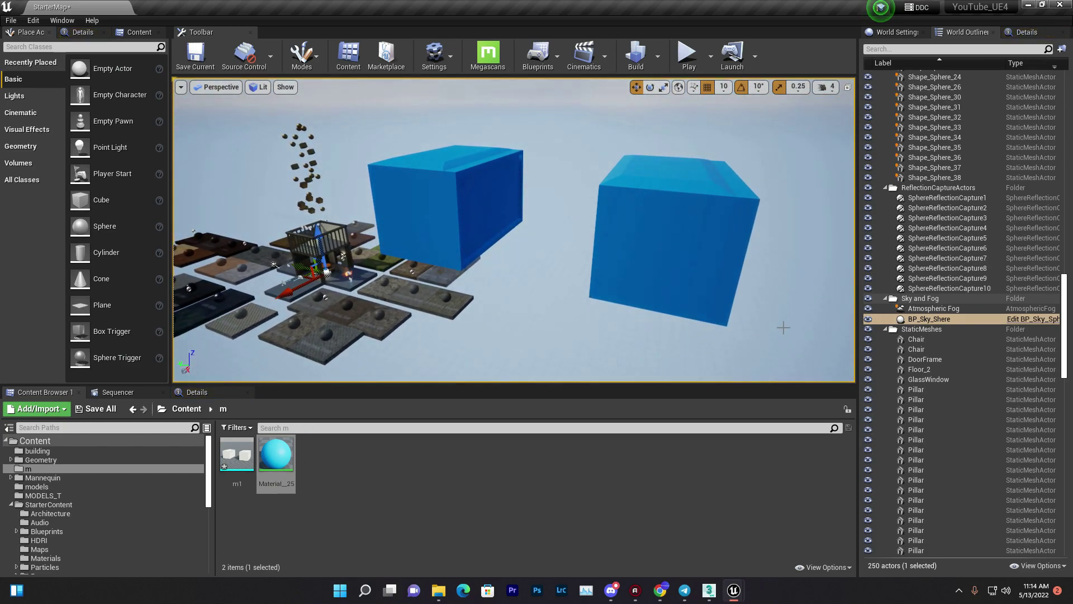
click(717, 594)
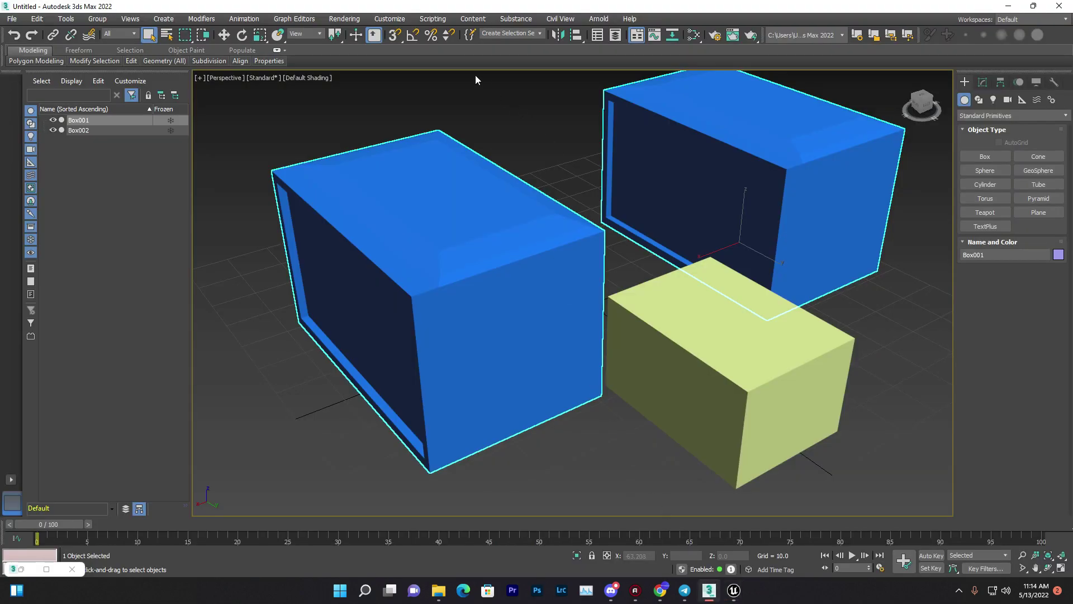
click(568, 189)
scroll(602, 298, down, 5)
scroll(602, 298, up, 8)
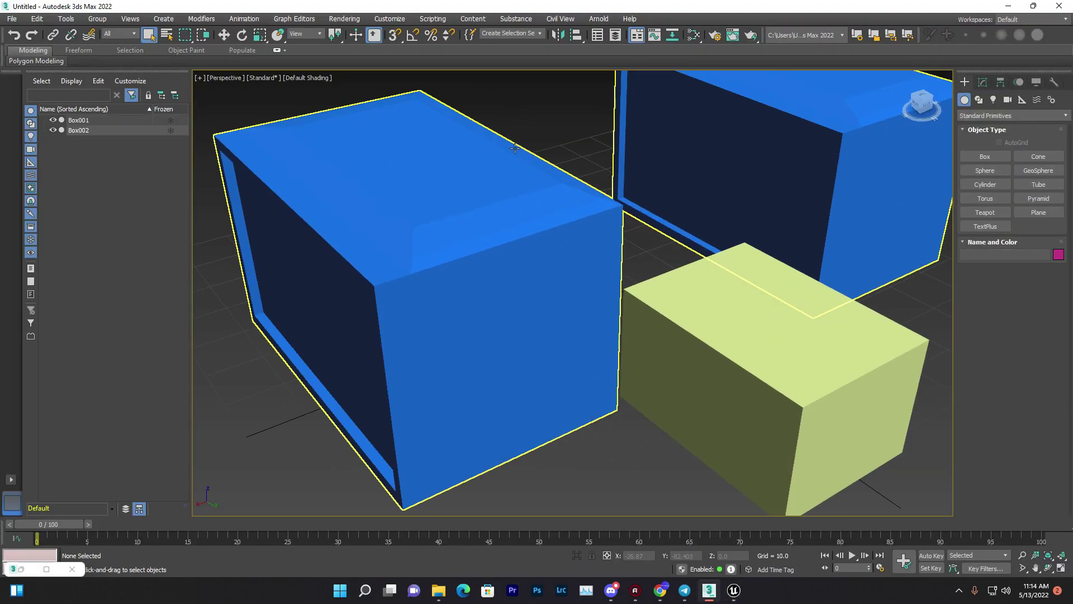
scroll(545, 178, down, 4)
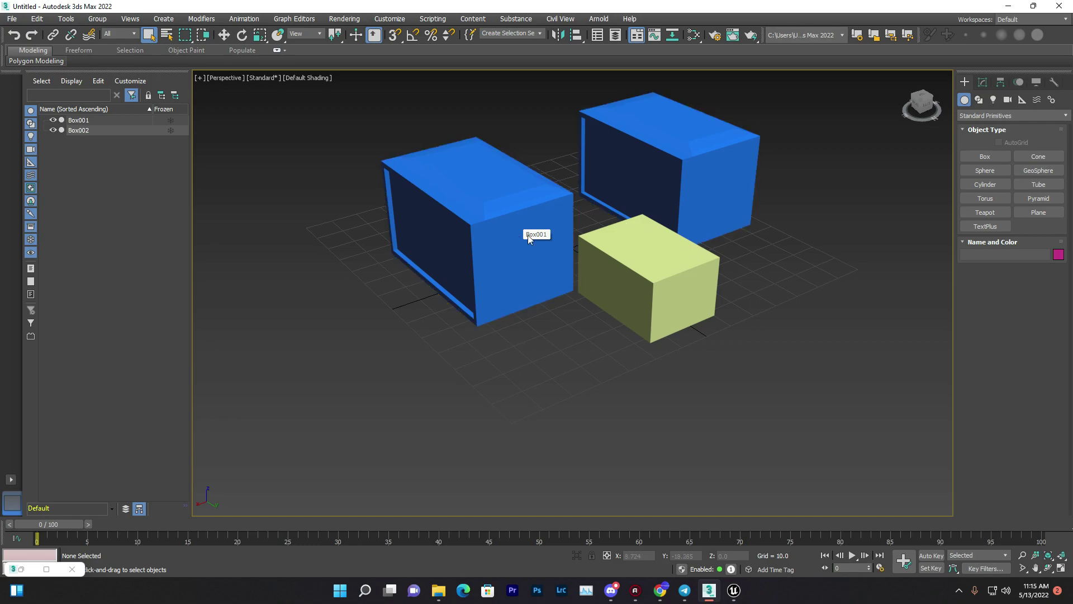
middle_drag(784, 265, 764, 320)
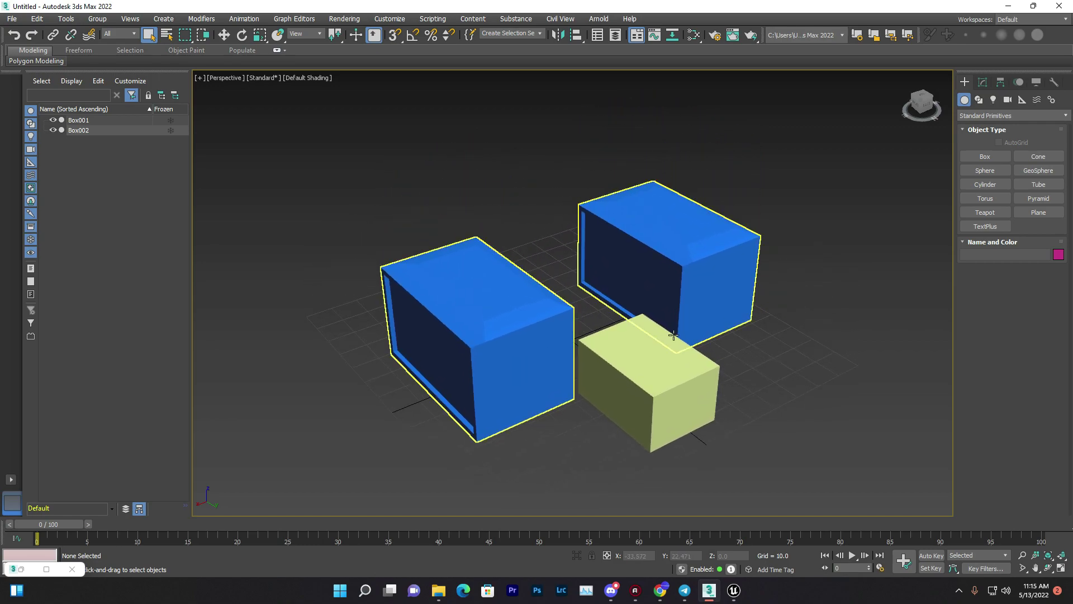
scroll(647, 314, up, 4)
right_click(438, 267)
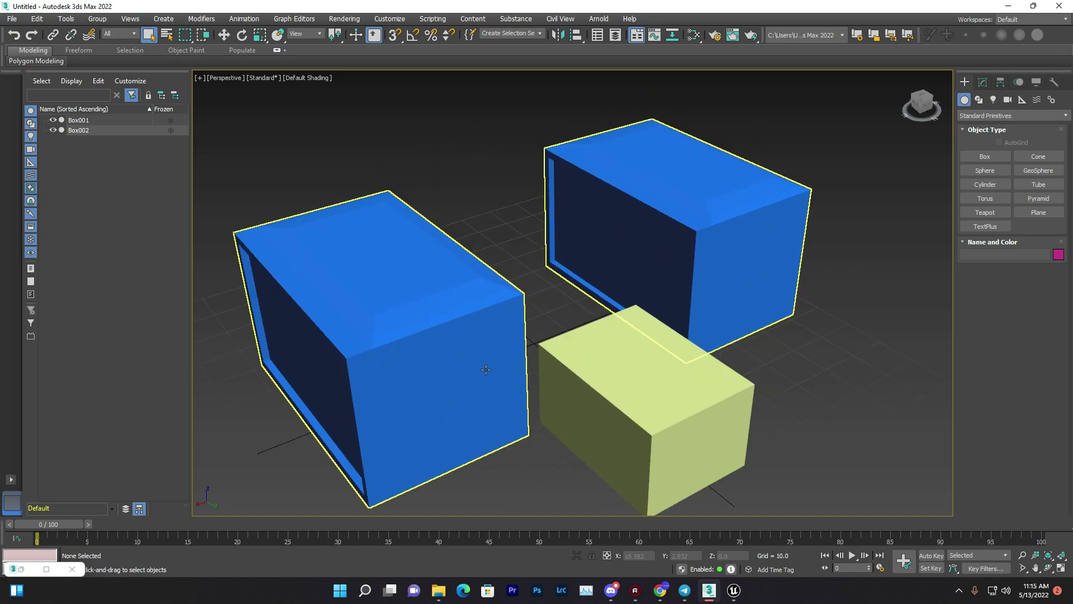
right_click(450, 335)
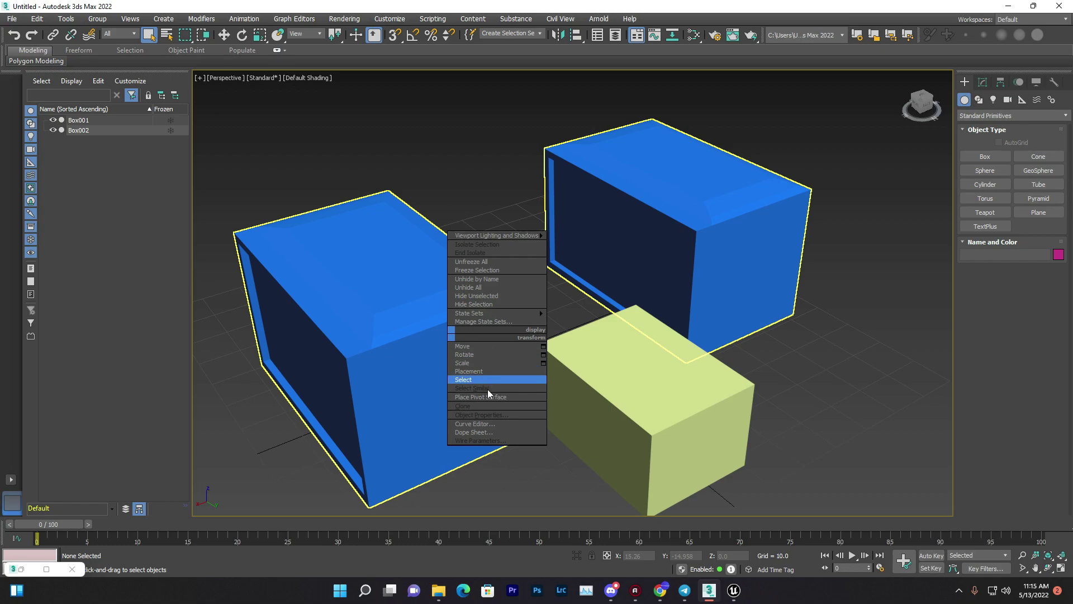
click(323, 229)
- Select Box001 and display its Editable Poly modifier settings with the Move tool active
click(983, 83)
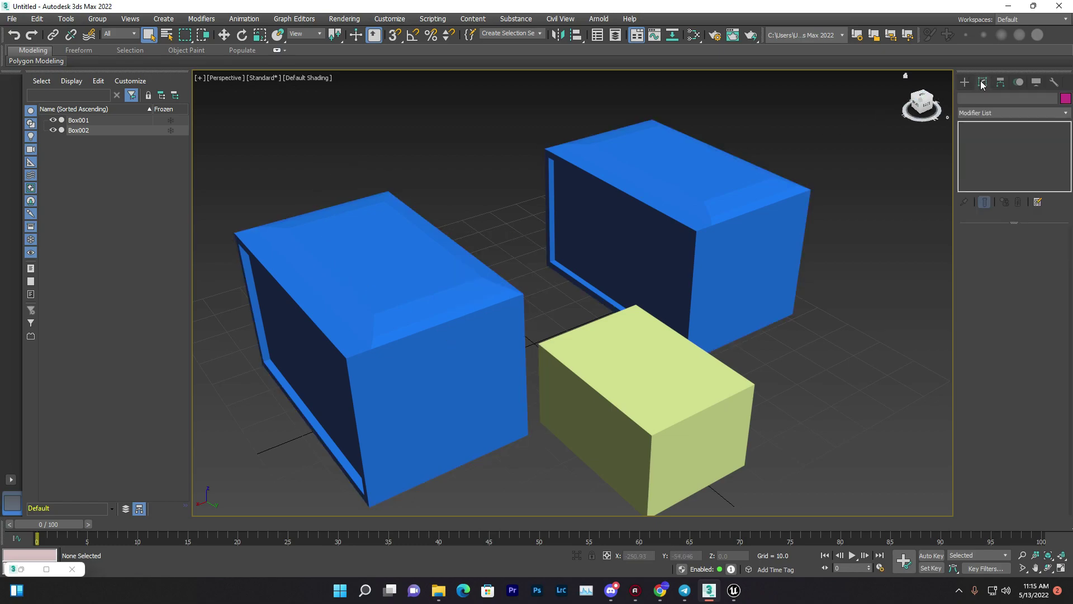
click(994, 111)
click(721, 190)
key(w)
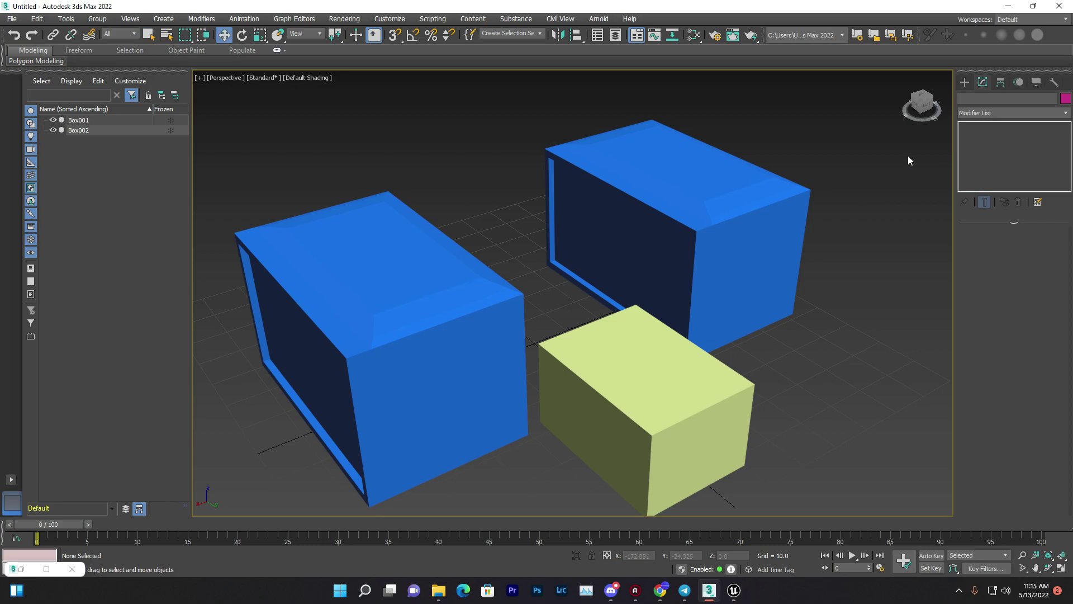
click(81, 120)
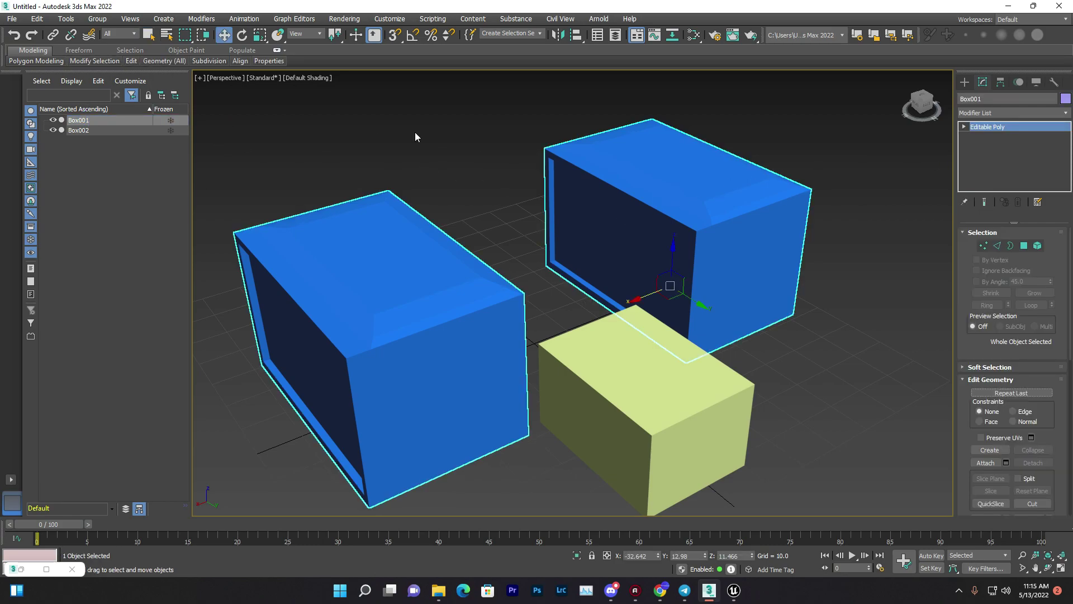